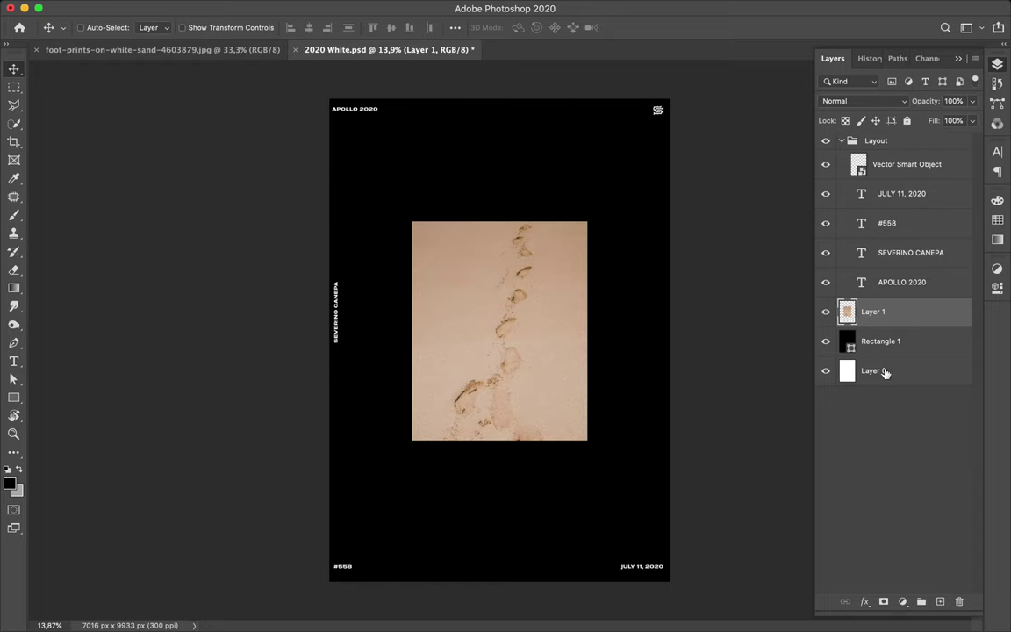
- Add a Gradient Map adjustment with a deep red left stop and a blue right stop
left_click(884, 580)
left_click(875, 314)
double_click(159, 352)
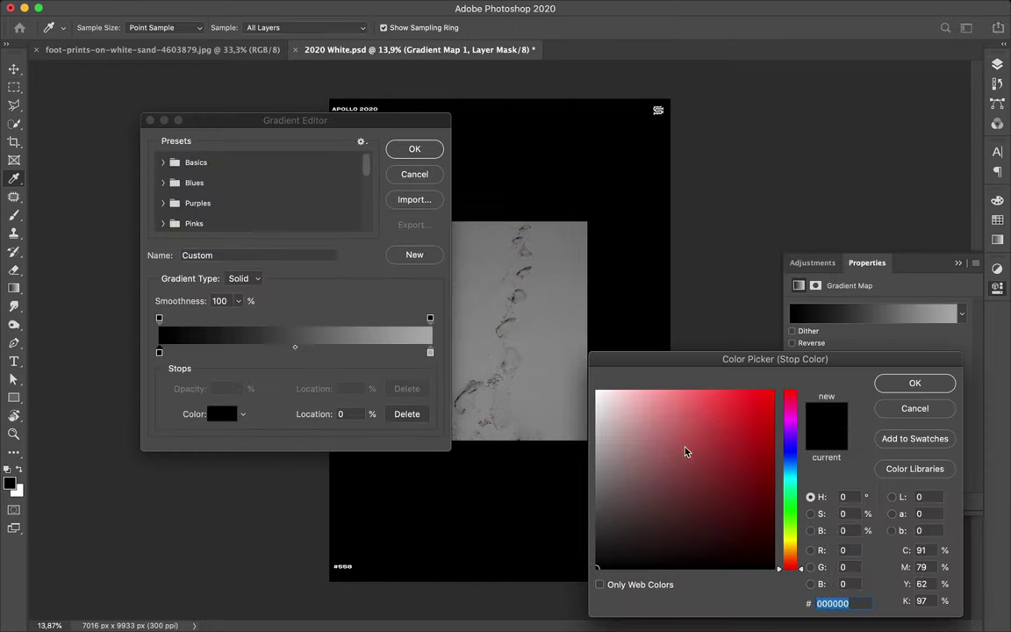
left_click(687, 397)
left_click(713, 423)
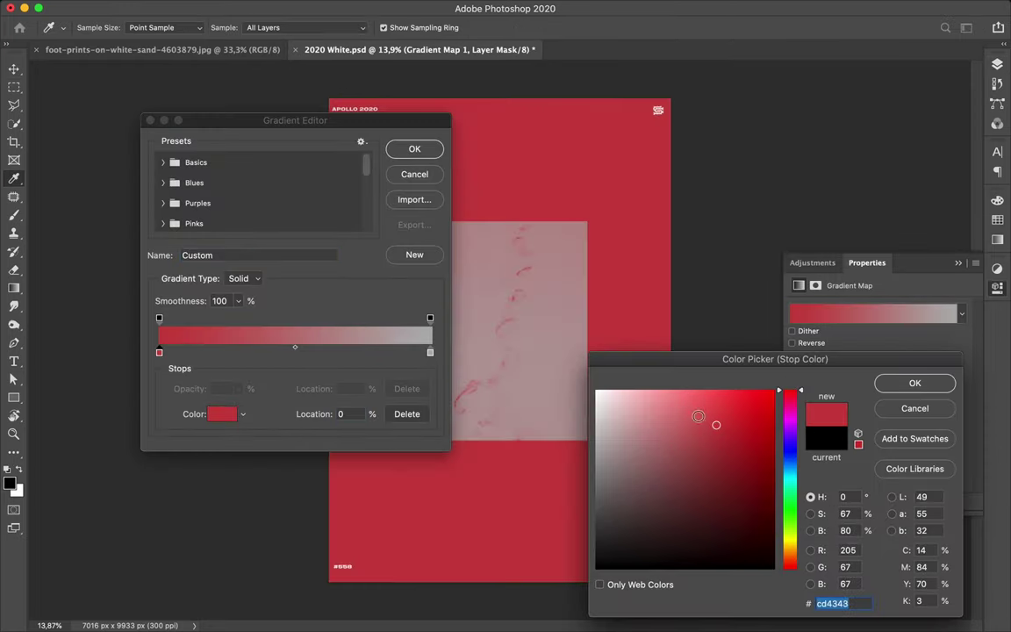
left_click(889, 386)
double_click(430, 352)
left_click(790, 453)
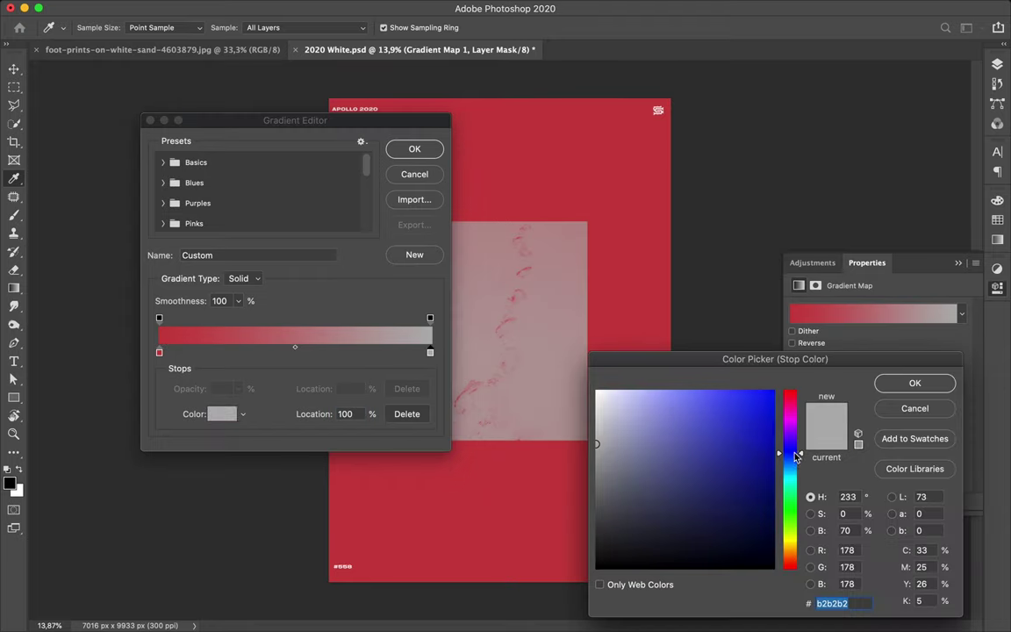
left_click(737, 435)
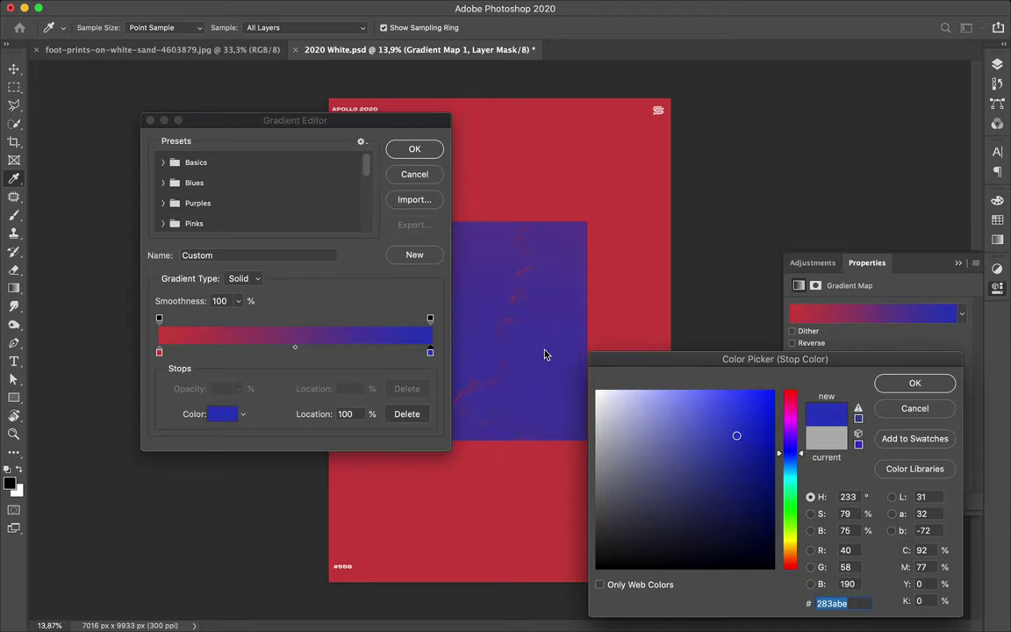
key("Return")
- Swap the gradient stops so blue sits left, and recolour the right stop vivid pink
left_click(226, 355)
left_click_drag(159, 352, 430, 352)
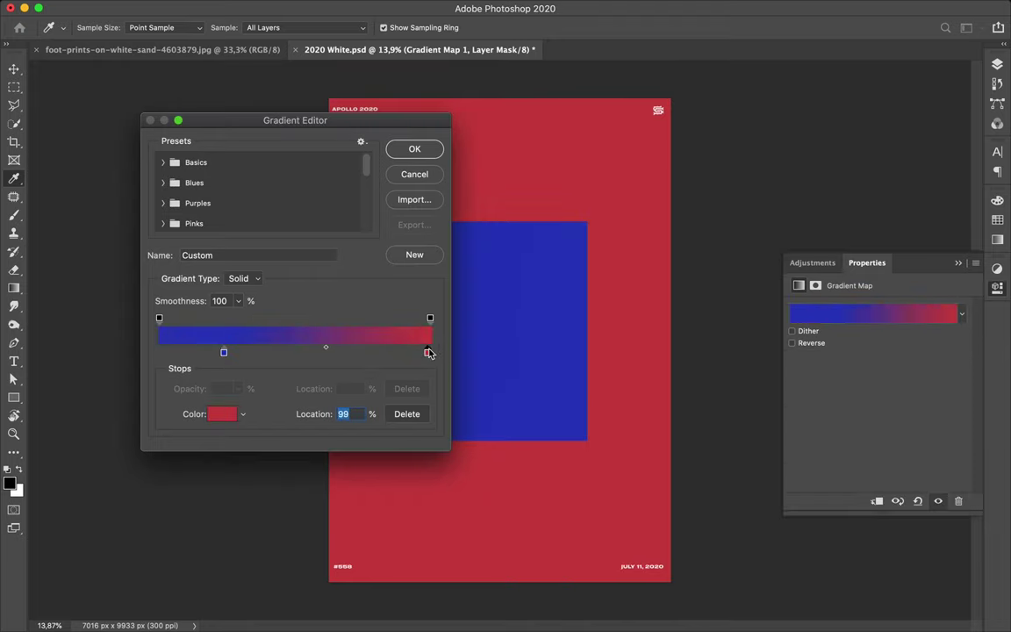
left_click_drag(224, 352, 141, 349)
double_click(430, 352)
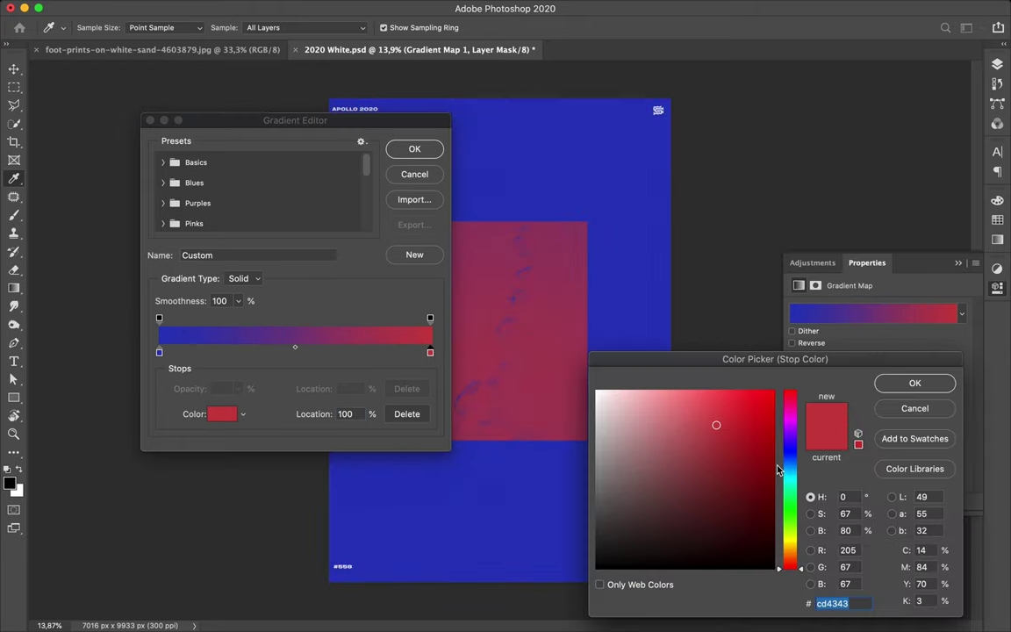
left_click_drag(693, 414, 713, 427)
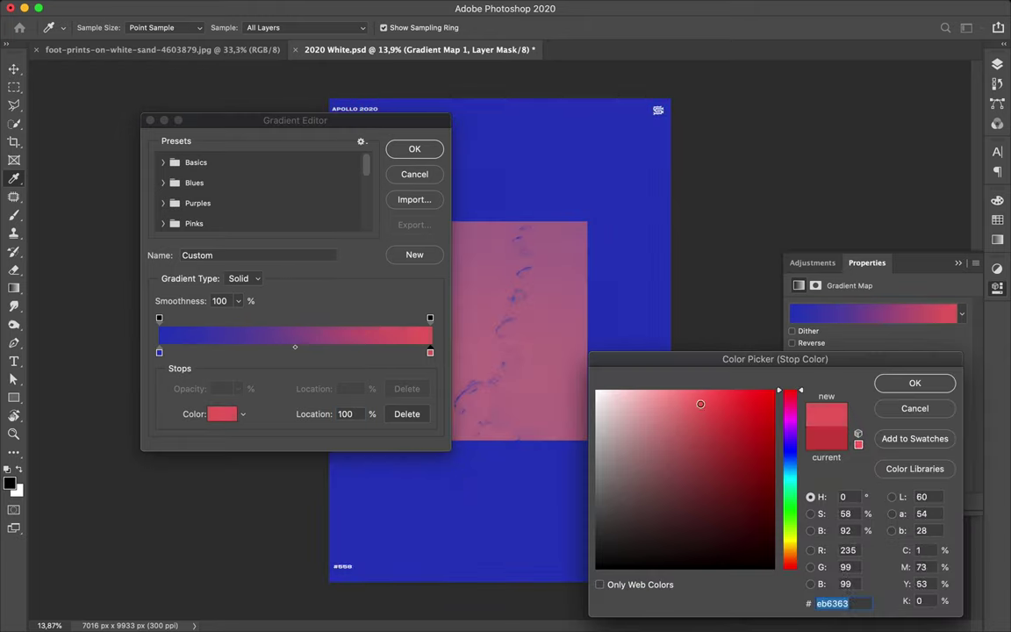
left_click(794, 424)
left_click_drag(727, 405, 737, 406)
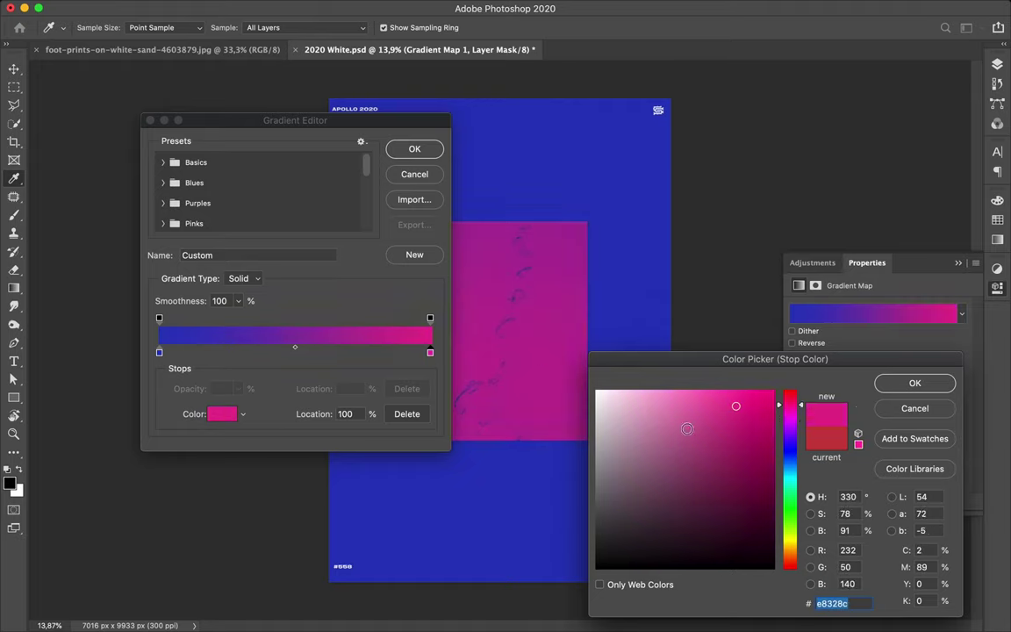
left_click(758, 402)
left_click(914, 384)
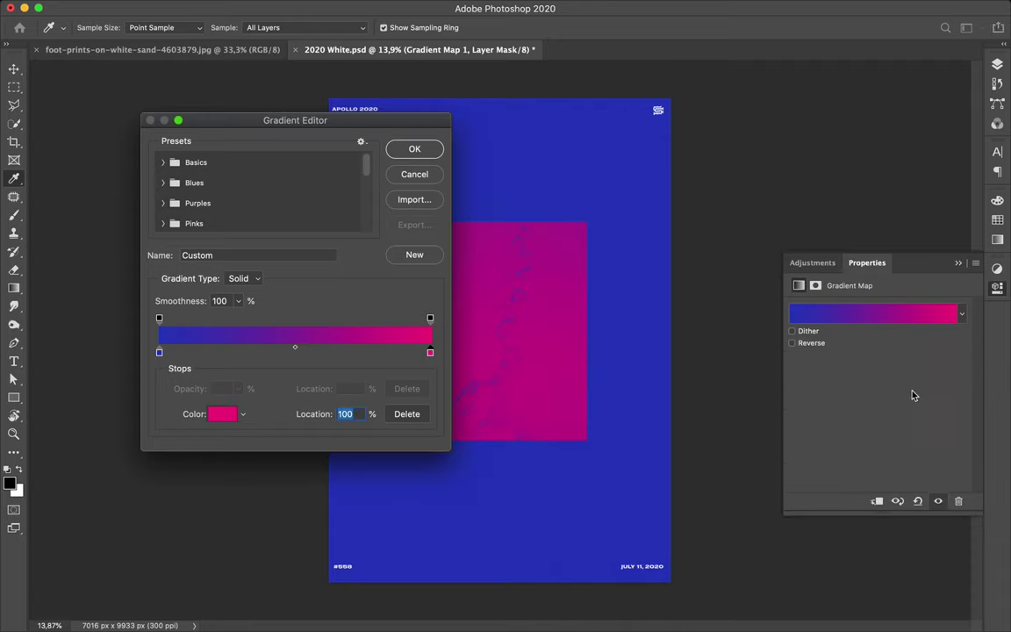
- Darken the left gradient map stop to a deep blue and confirm the gradient
double_click(159, 352)
left_click(743, 458)
left_click(744, 477)
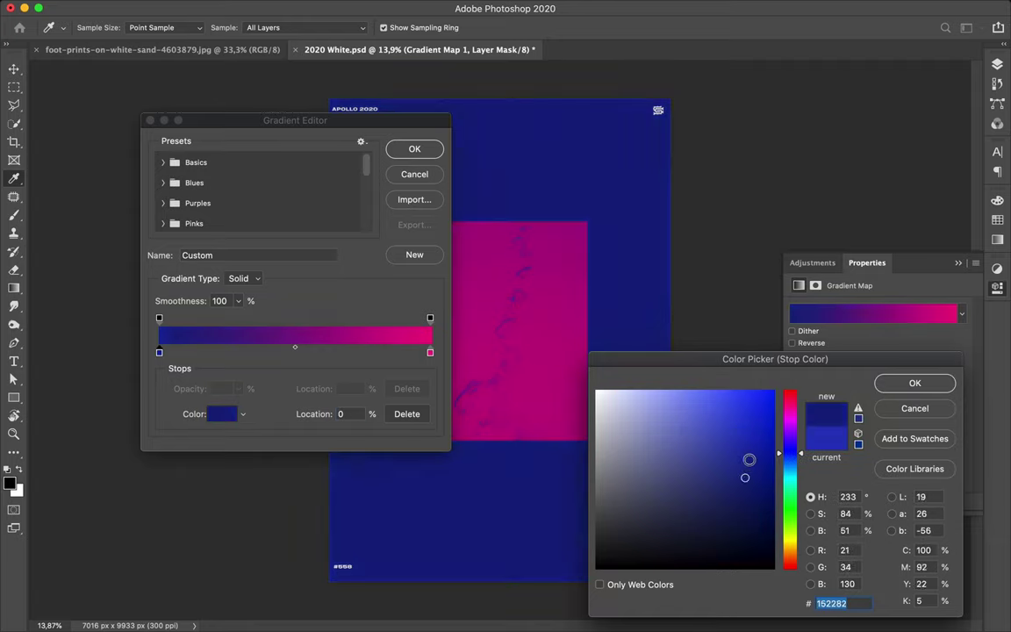
key("Return")
left_click(414, 148)
- Fill the black background Rectangle 1 with a pink-to-blue gradient
left_click(997, 64)
left_click(880, 371)
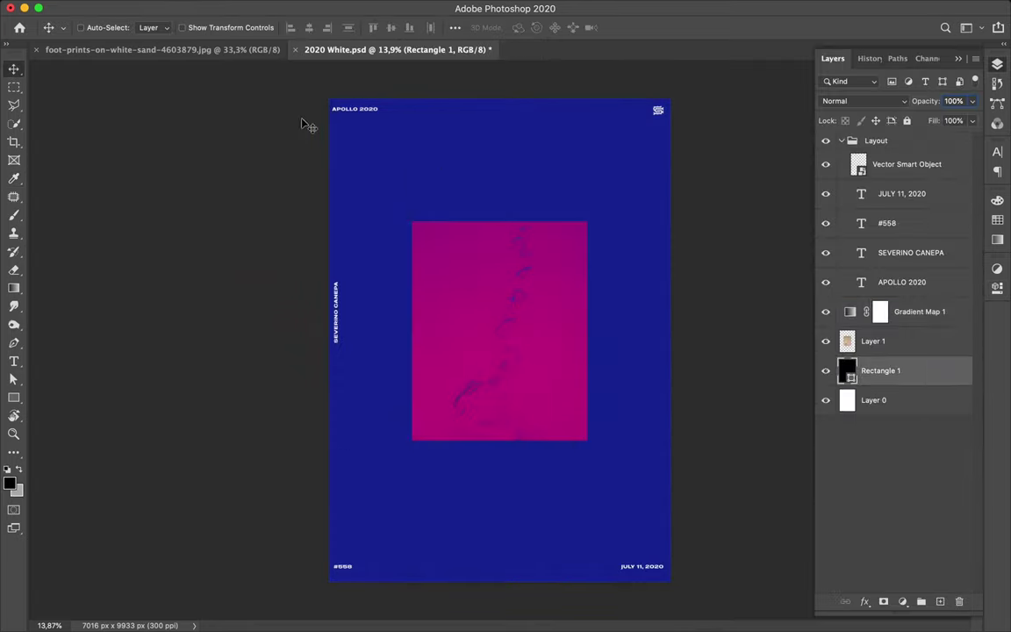
key("a")
left_click(209, 27)
left_click(176, 55)
left_click(359, 92)
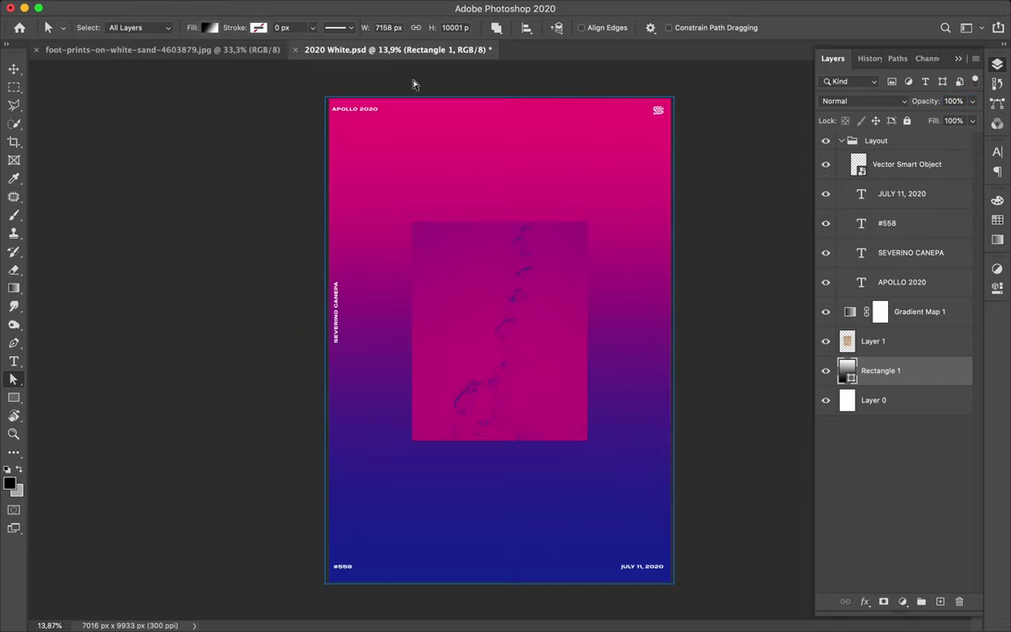
- Nudge the footprint photo layer slightly down
key("v")
left_click(527, 317, "ctrl")
left_click_drag(530, 316, 532, 329)
- Write PINK in bold white text, enlarged at the photo's upper right
key("t")
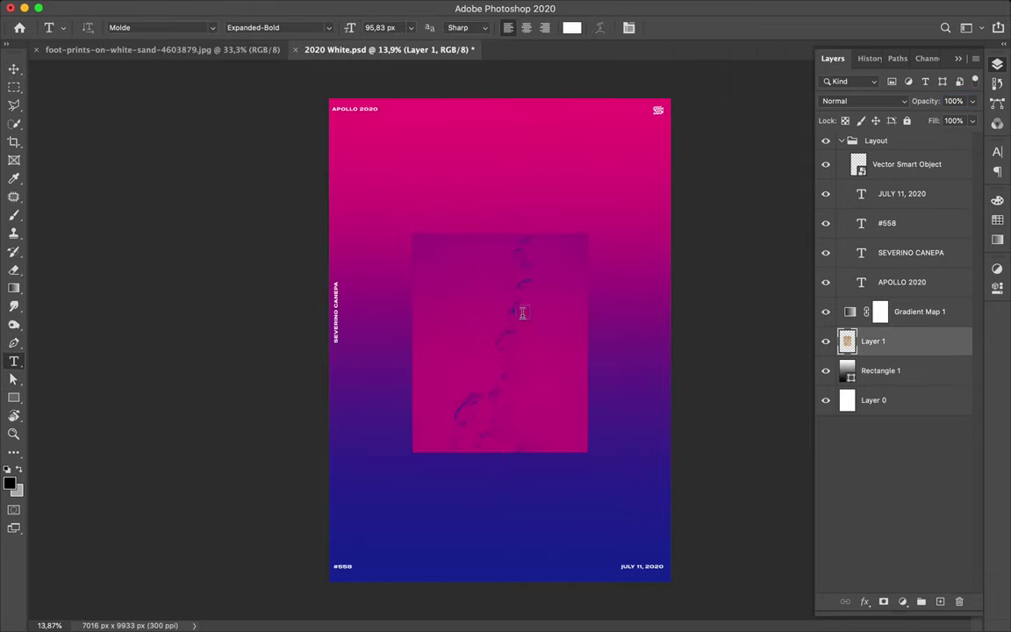
left_click(522, 315)
type("L")
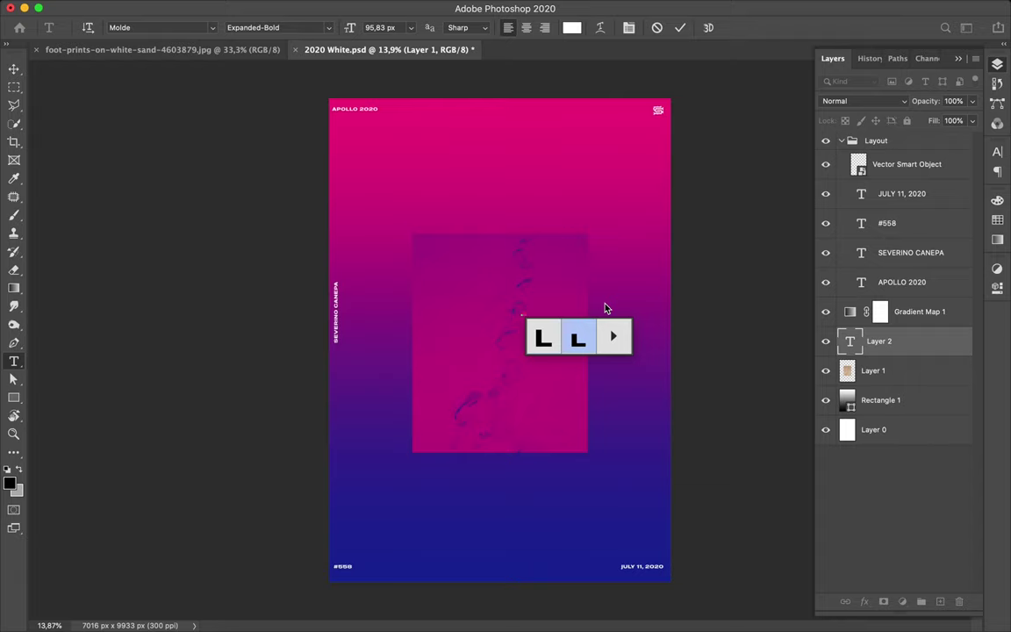
type("R")
type("PINK")
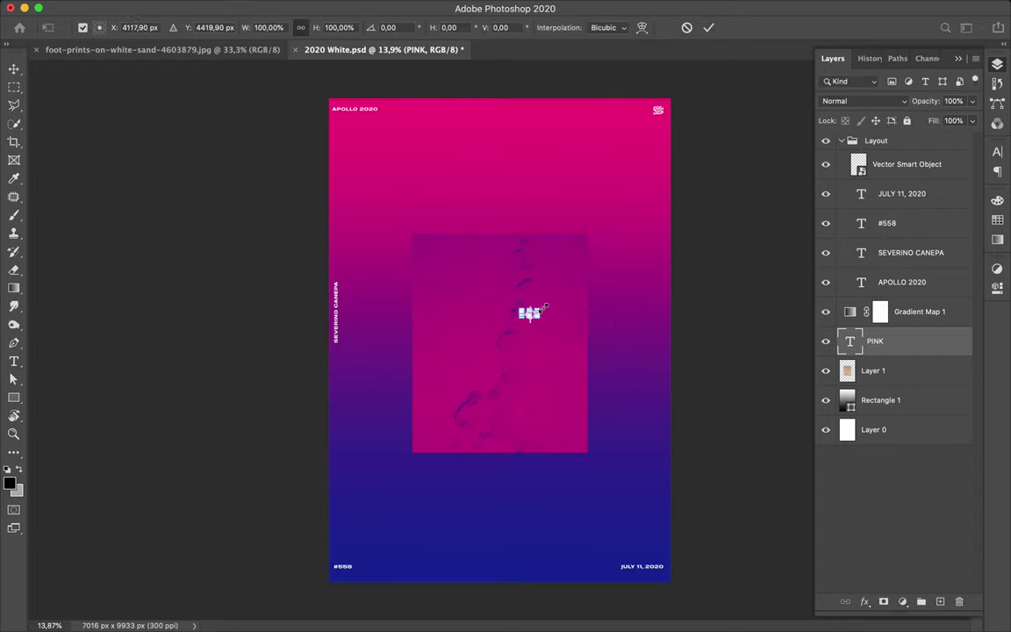
mouse_move(596, 288)
left_mouse_down()
mouse_move(594, 270)
mouse_move(449, 436)
left_mouse_up()
key("Return")
- Retype the lower-left copy as SAND and move PINK and SAND to the Layout group's top
double_click(450, 436)
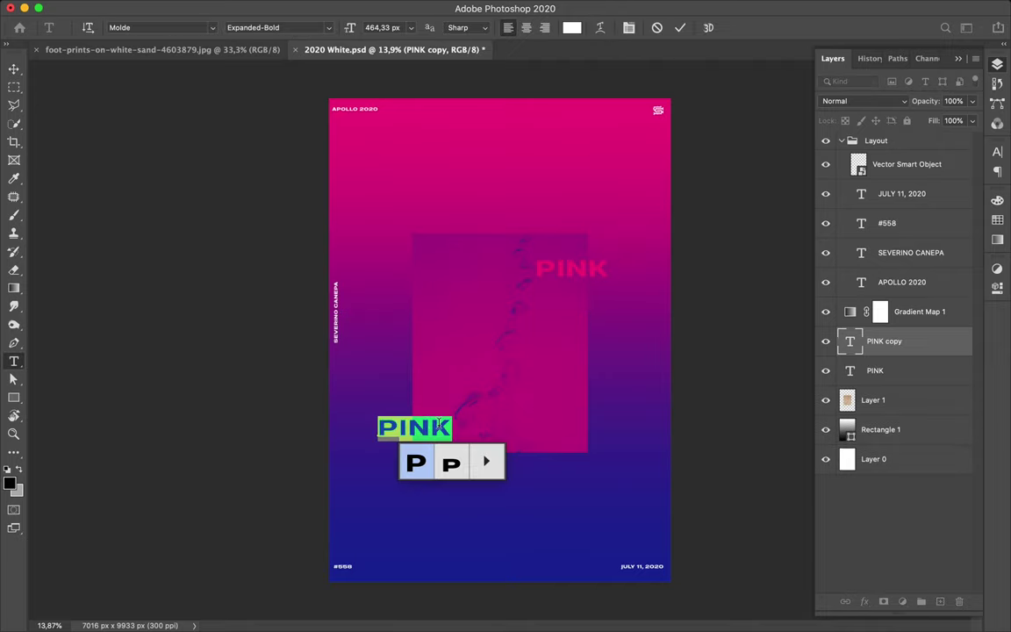
type("SAND")
key("ctrl+Return")
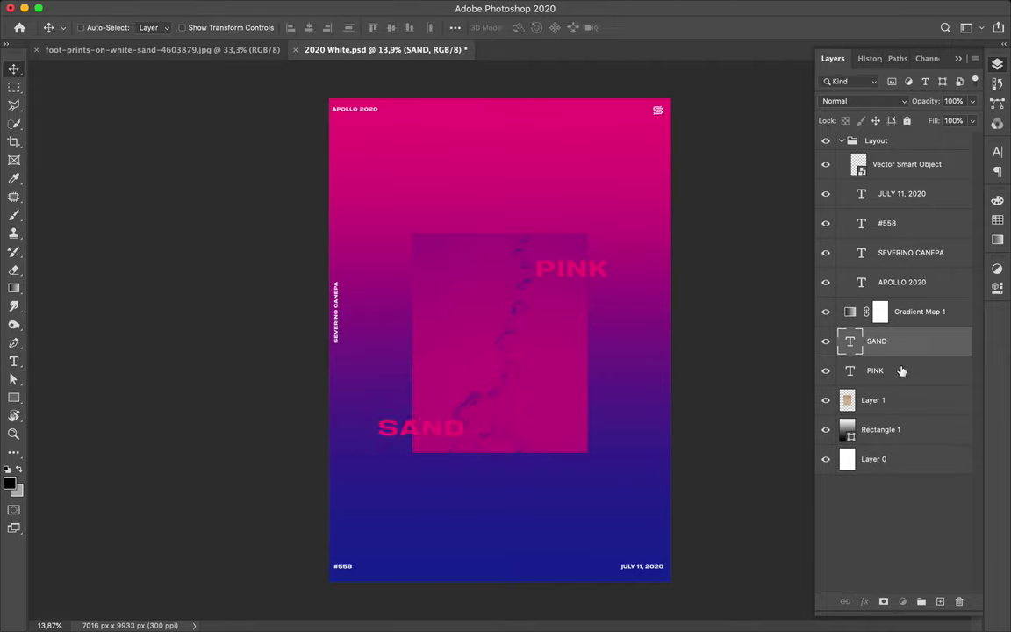
left_click(902, 372)
left_click(891, 347, "shift")
left_click_drag(891, 347, 889, 166)
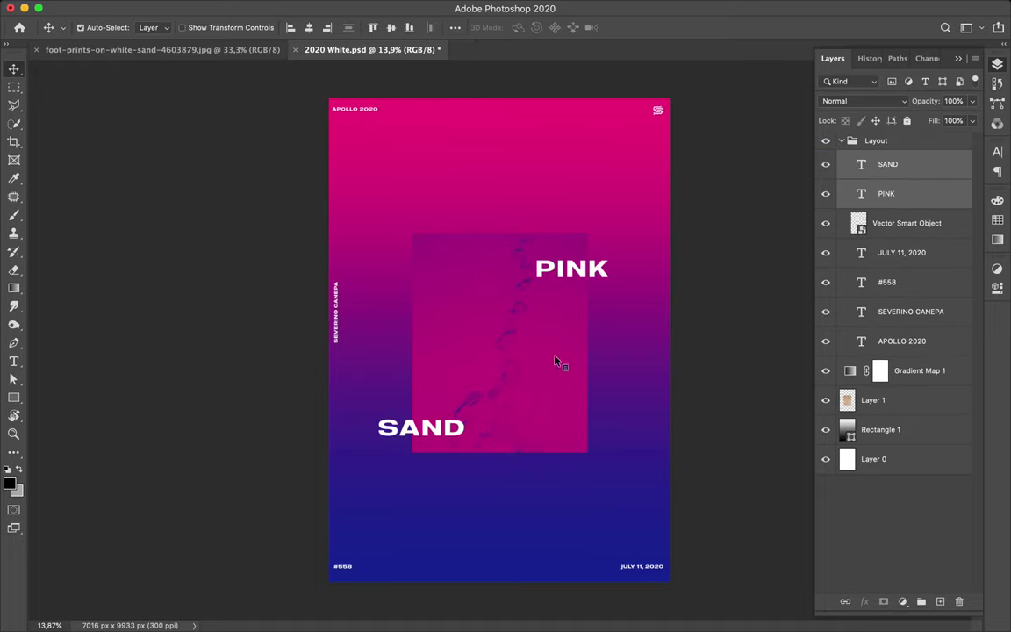
left_click(557, 362, "ctrl")
- Duplicate the footprint block and clip an inverting Curves adjustment to the copy
mouse_move(555, 337)
left_mouse_down()
mouse_move(549, 519)
mouse_move(553, 145)
left_mouse_up()
left_click(903, 602)
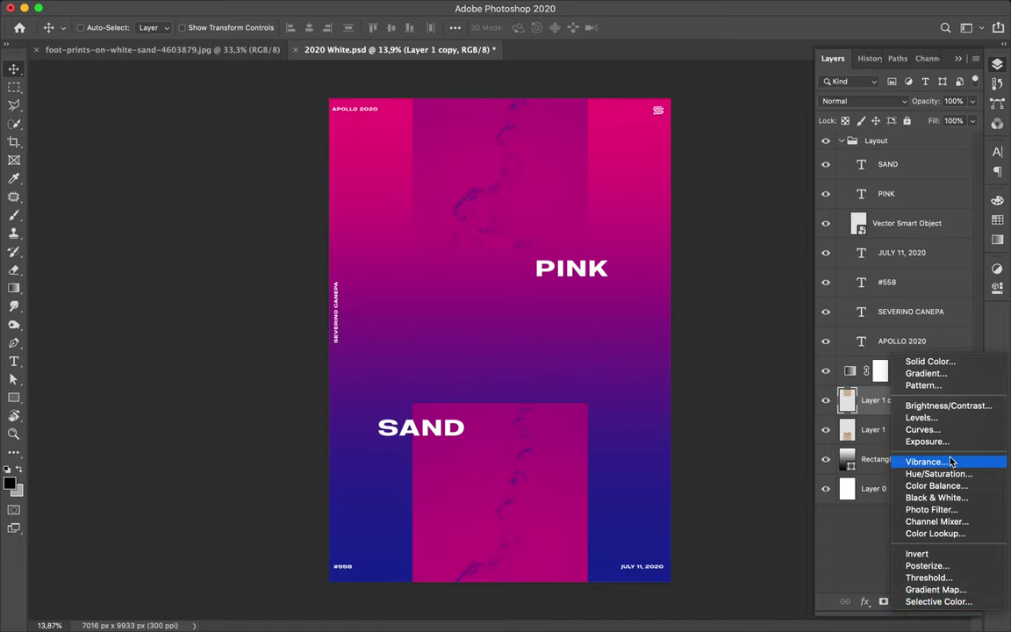
key("Escape")
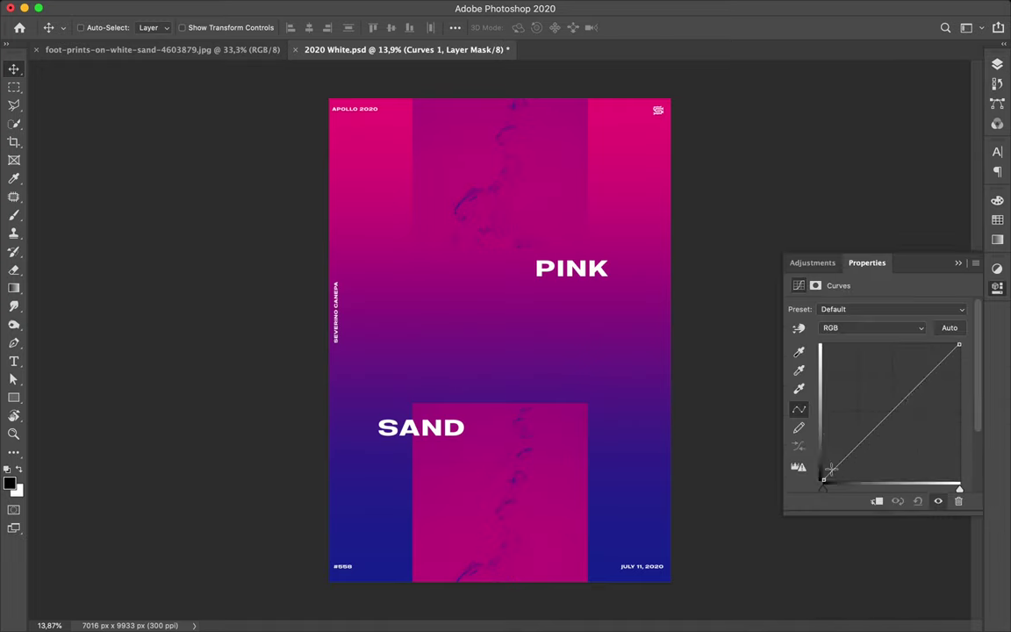
left_click_drag(960, 345, 961, 487)
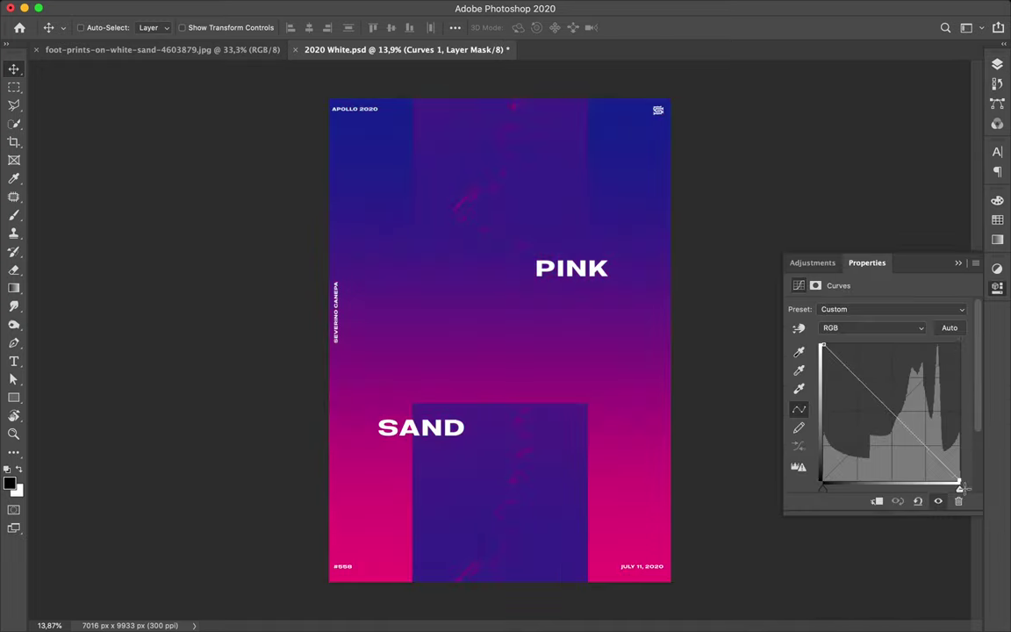
left_click(998, 67)
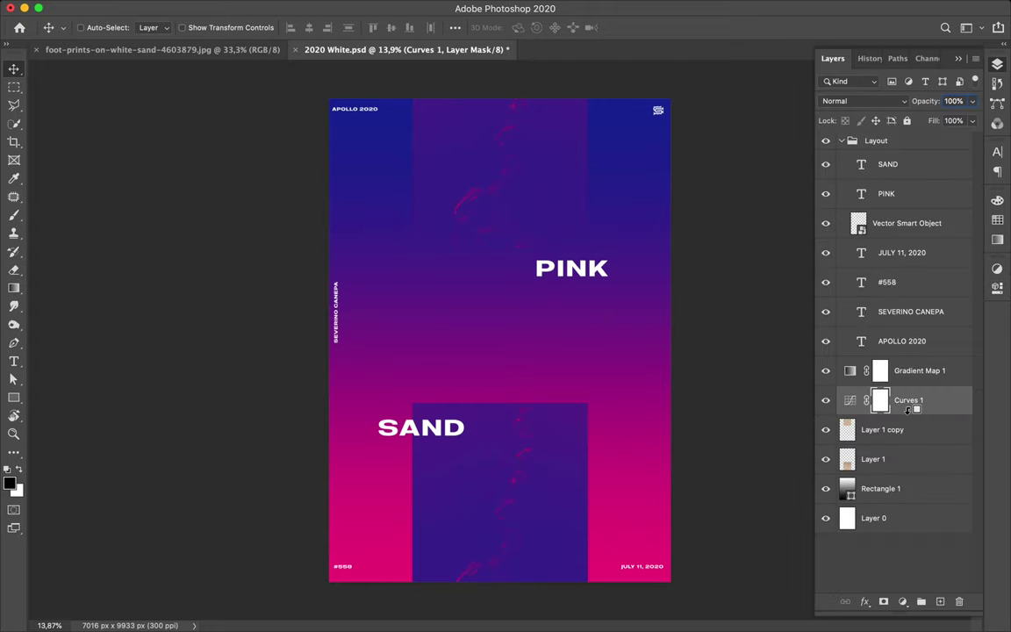
left_click(911, 411, "alt")
left_click(919, 433)
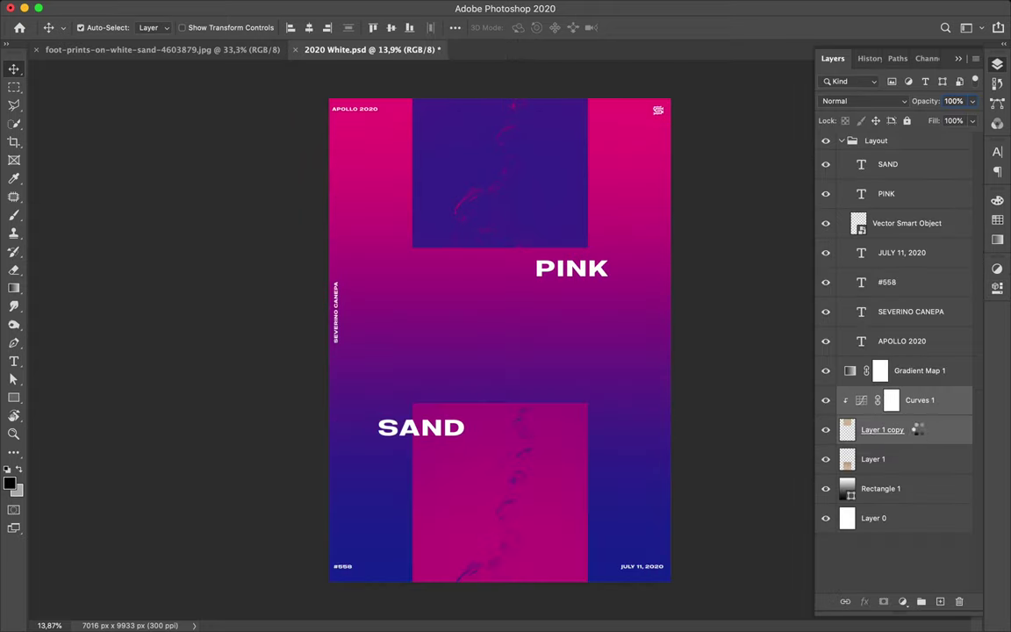
- Shift the top block left and the bottom block right, then copy a marquee area onto Layer 2
left_click_drag(540, 226, 508, 220)
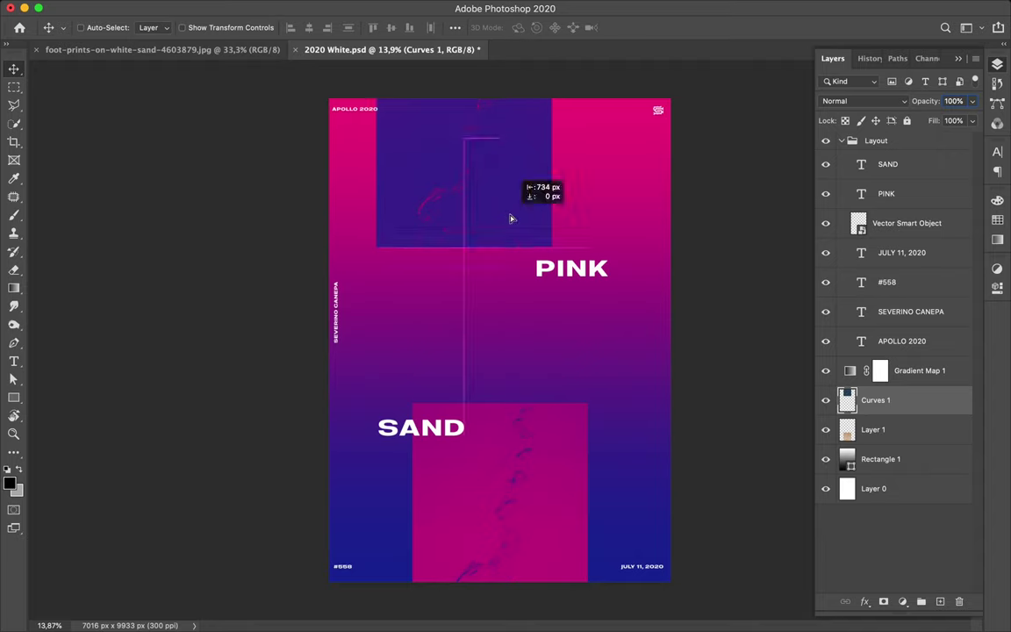
left_click_drag(509, 429, 571, 438)
left_click(524, 234)
key("m")
left_click_drag(472, 264, 569, 181)
key("ctrl+j")
left_click(328, 8)
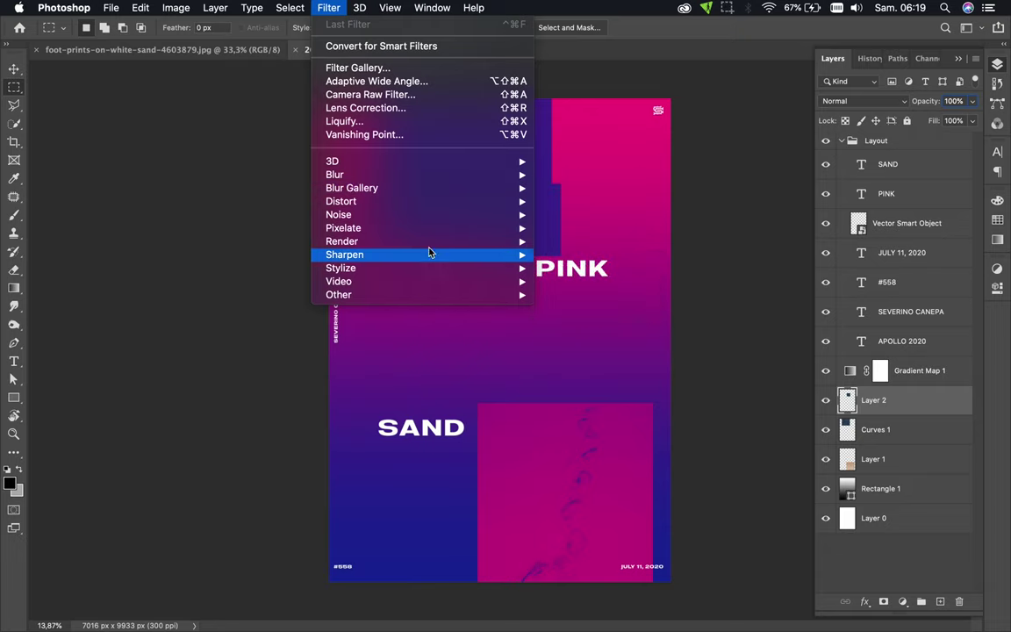
- Apply a Mosaic filter with cell size 169 to Layer 2's strip and shift it slightly
mouse_move(344, 227)
left_click(569, 295)
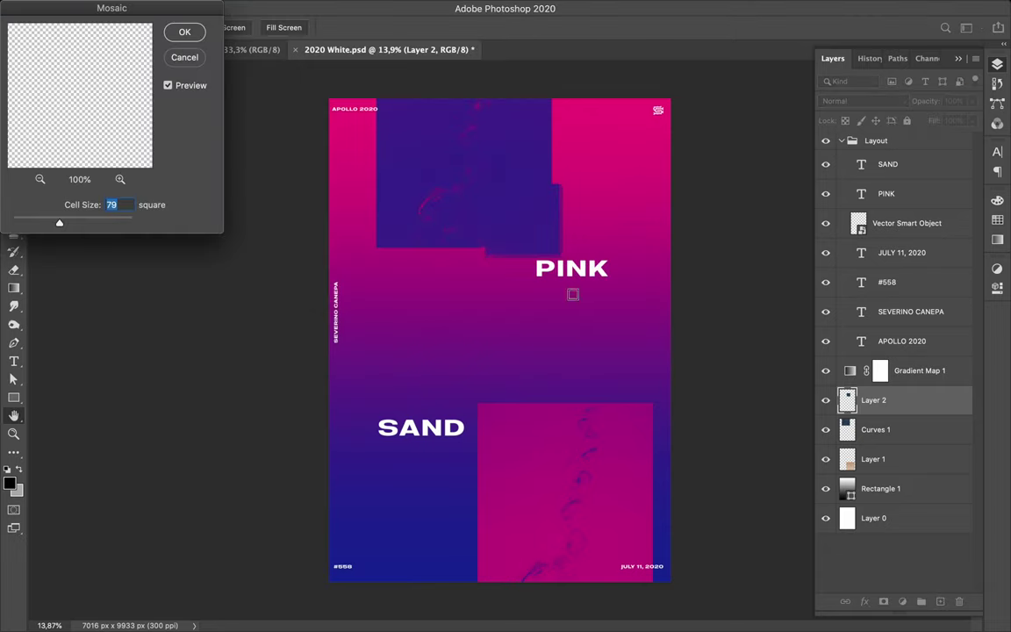
left_click_drag(98, 225, 116, 224)
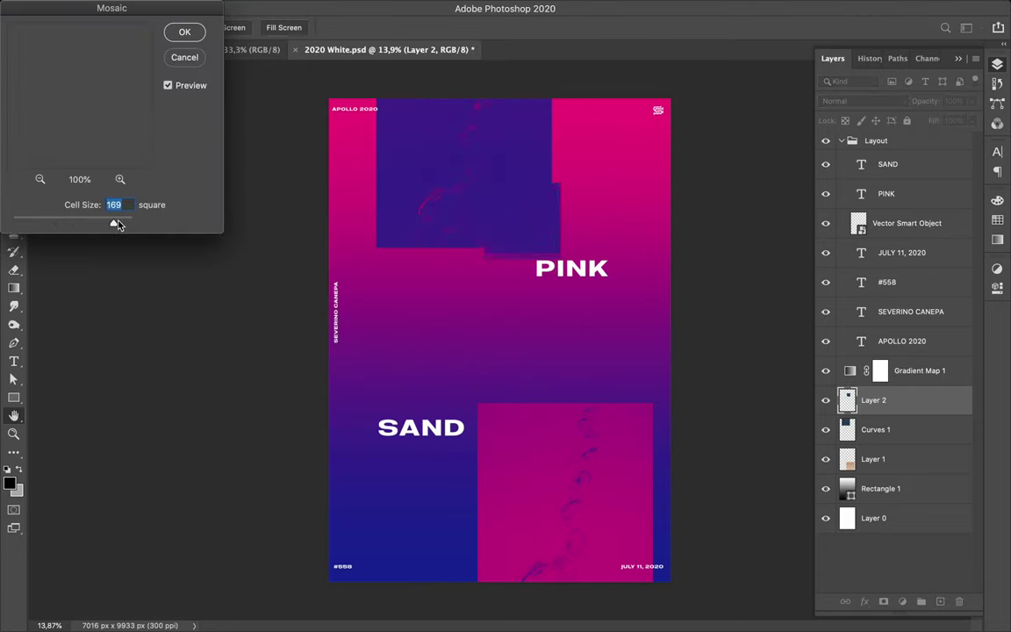
left_click(184, 32)
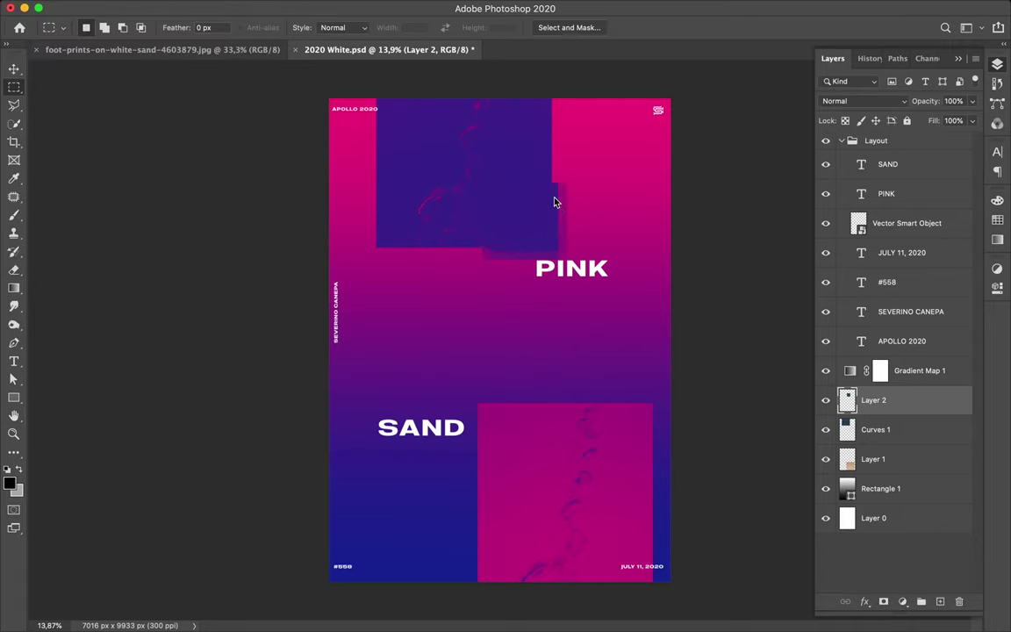
left_click_drag(562, 237, 554, 233)
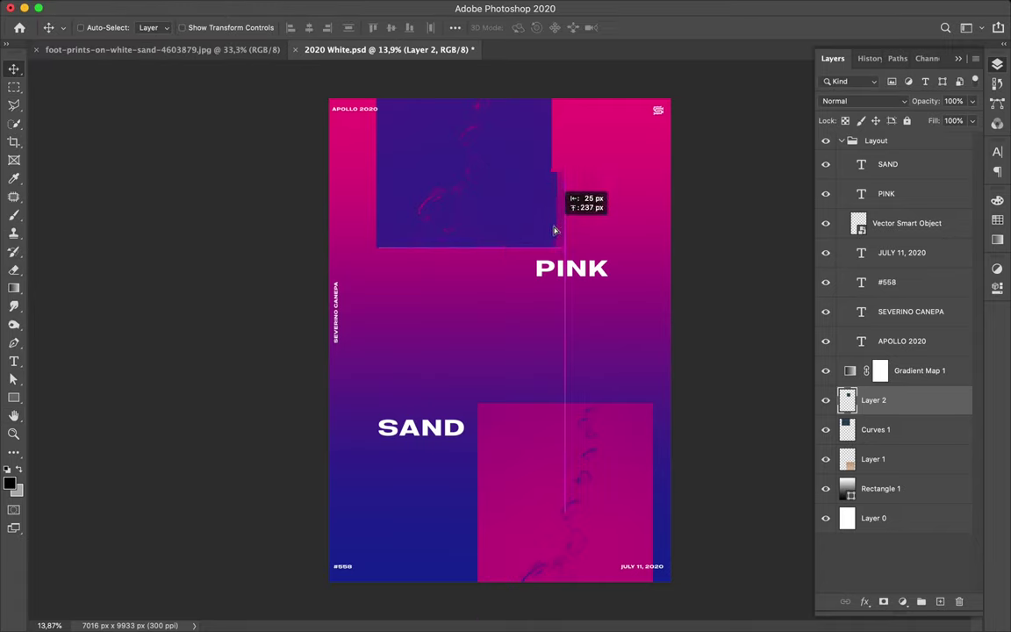
left_click(542, 434, "ctrl")
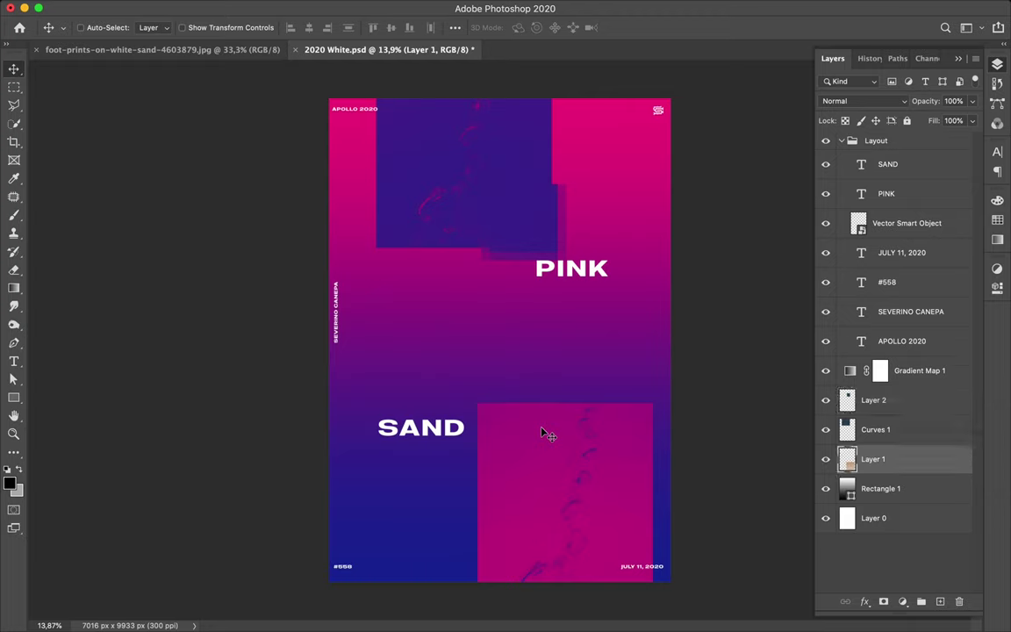
- Copy a patch of the lower block near SAND onto its own layer and nudge it
key("m")
mouse_move(471, 391)
left_mouse_down()
mouse_move(536, 451)
mouse_move(518, 436)
left_mouse_up()
key("ctrl+j")
key("v")
left_click(390, 7)
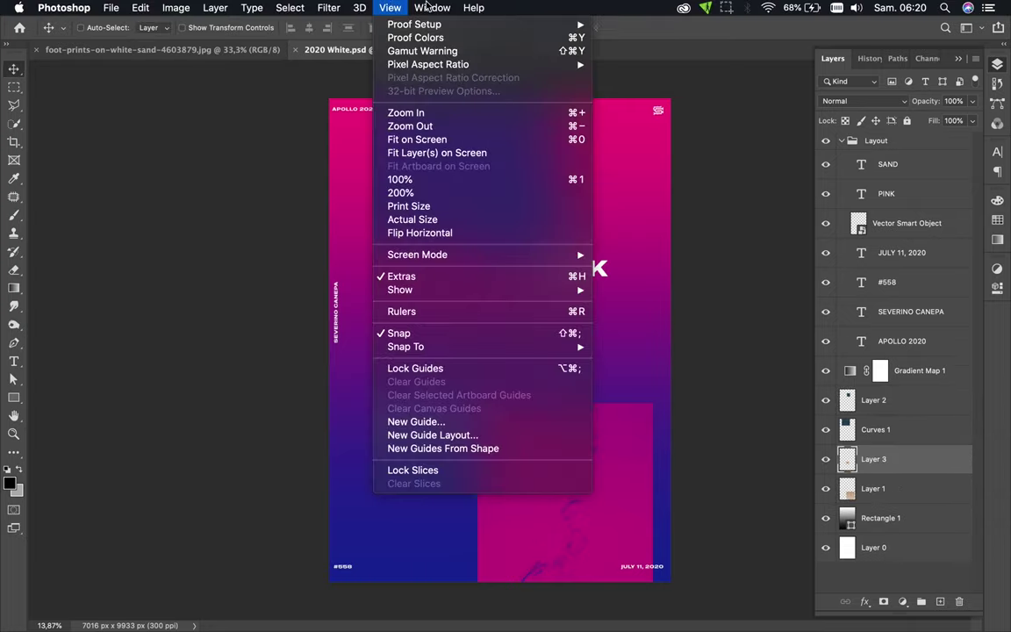
left_click(351, 26)
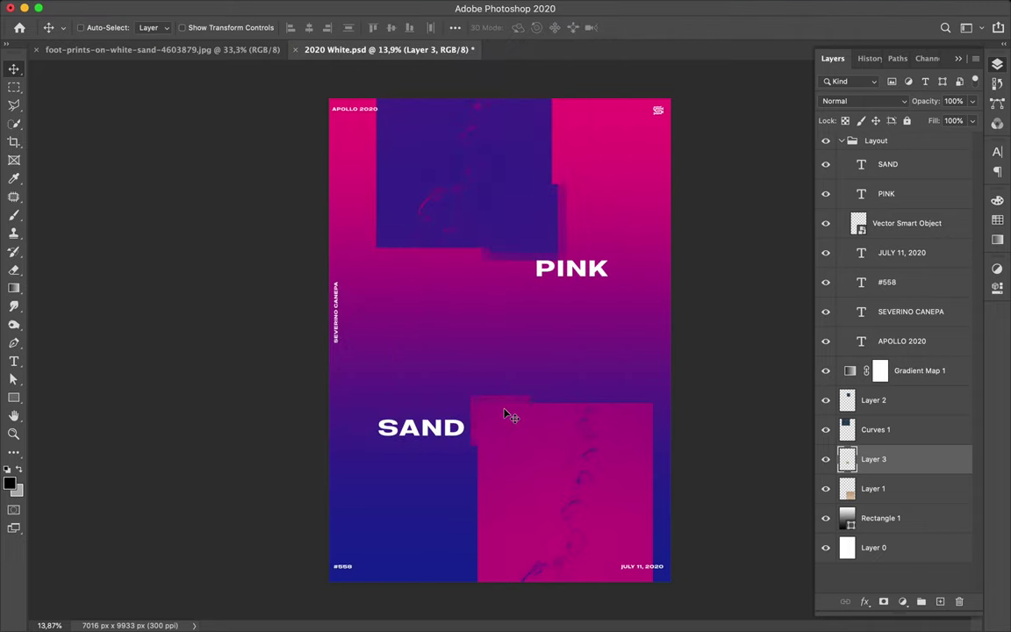
- Copy a wide strip of the lower block onto a new layer and slide it left
key("m")
left_click_drag(471, 462, 670, 480)
key("ctrl+c")
key("Return")
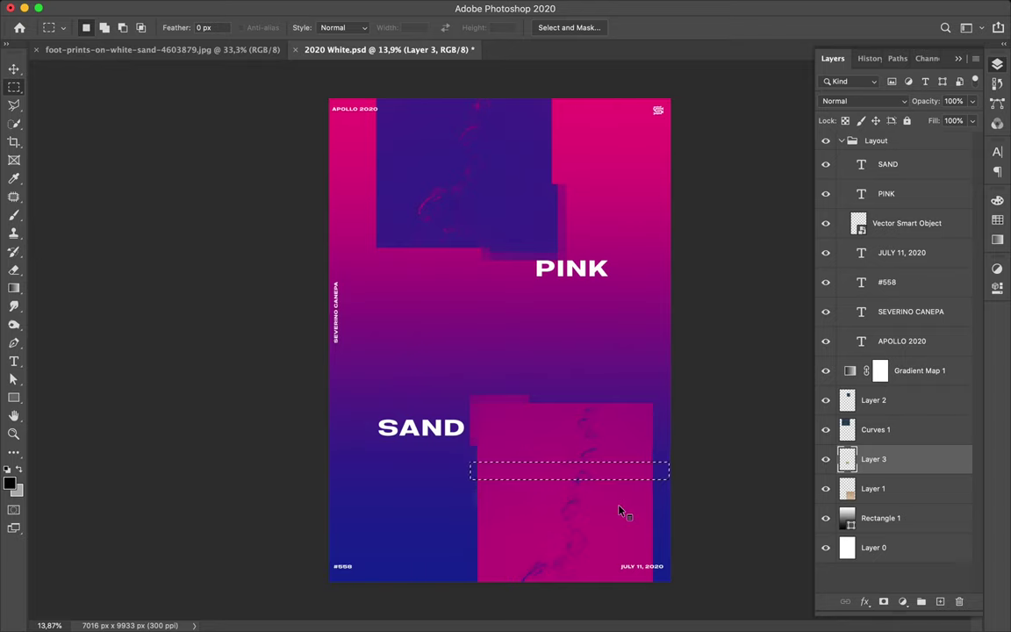
key("alt+bracketleft")
key("ctrl+j")
key("v")
left_click_drag(619, 480, 575, 480)
key("alt+bracketright")
key("alt+bracketright")
- Copy another band of the footprint block to a new layer and select a thin vertical slice of the pink block
key("m")
mouse_move(368, 134)
left_mouse_down()
mouse_move(569, 164)
mouse_move(567, 141)
mouse_move(530, 384)
mouse_move(677, 408)
left_mouse_up()
key("ctrl+j")
key("v")
key("alt+bracketleft")
key("alt+bracketleft")
key("alt+bracketleft")
key("m")
left_click_drag(581, 393, 585, 501)
left_click_drag(584, 398, 582, 492)
- Copy the slice to a new layer, move it up the right edge, and stretch it into a wide band
key("ctrl+j")
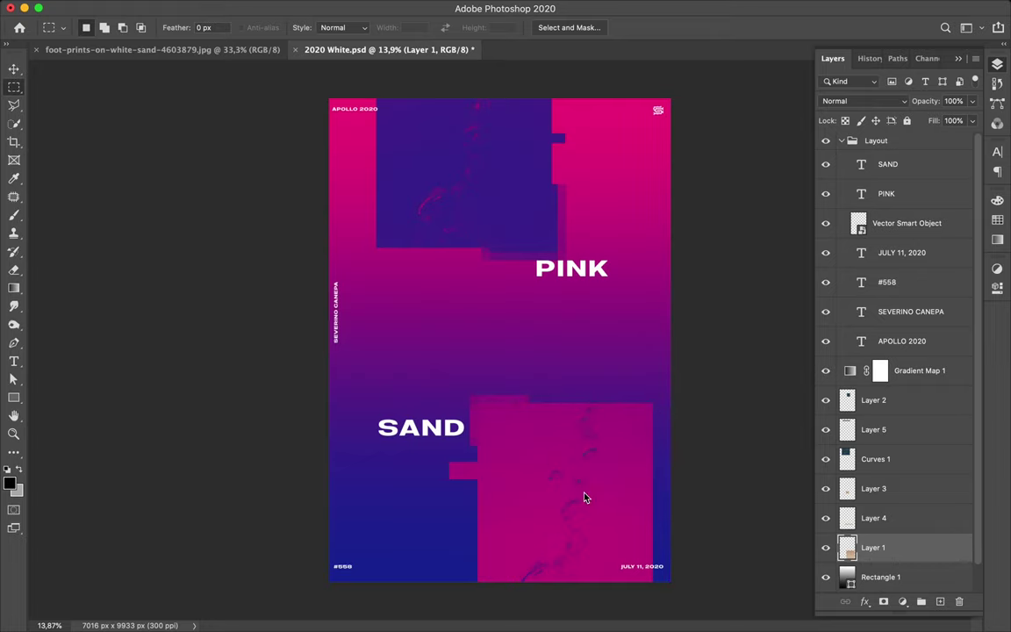
key("v")
left_click_drag(668, 390, 666, 305)
key("ctrl+t")
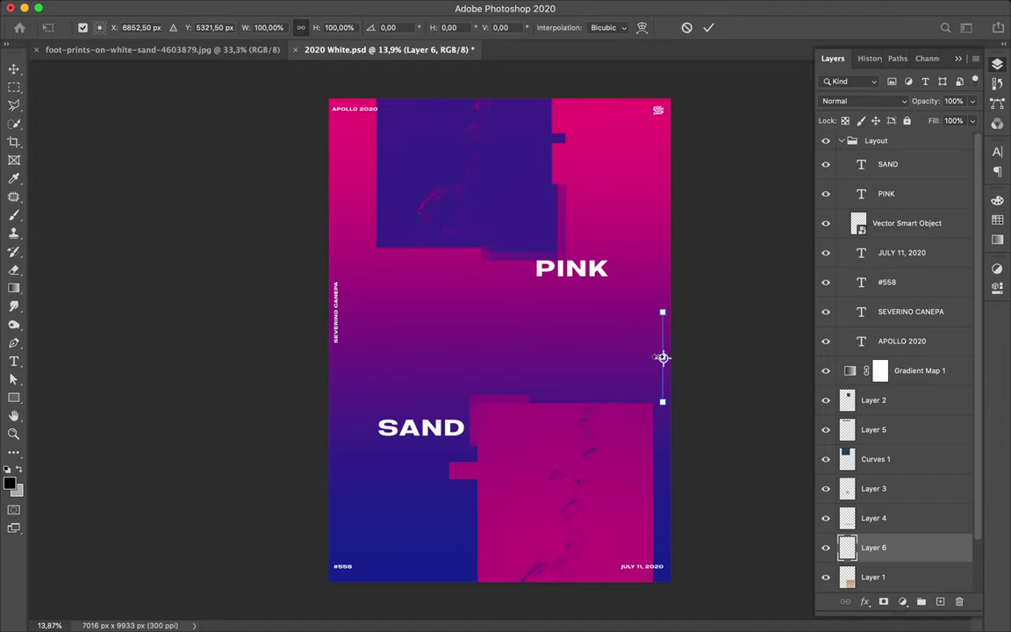
left_click_drag(592, 358, 591, 357)
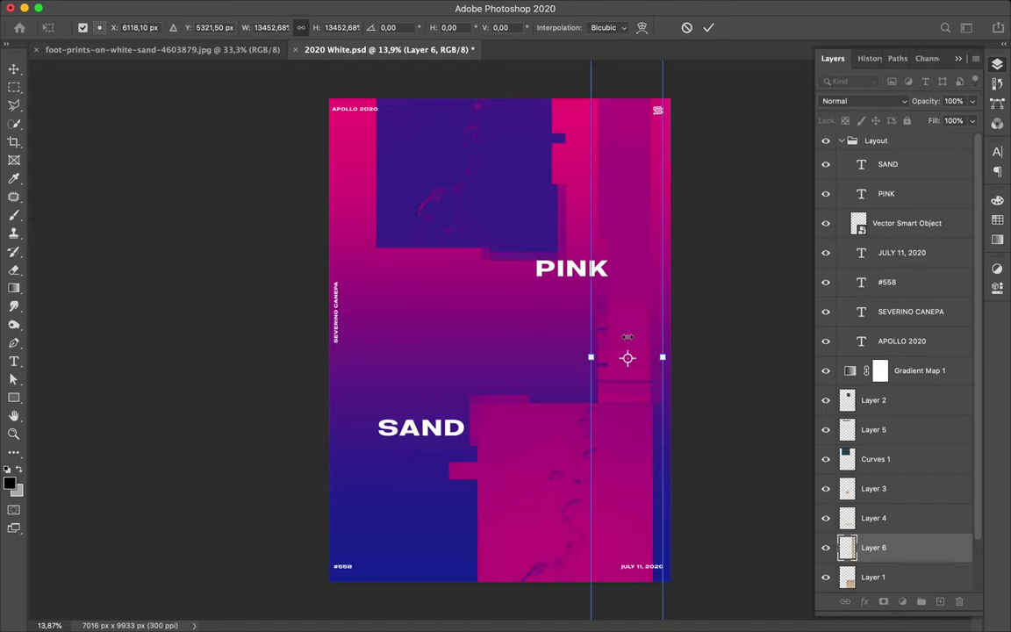
key("ctrl+z")
mouse_move(661, 357)
left_mouse_down()
mouse_move(579, 372)
mouse_move(644, 270)
left_mouse_up()
key("Return")
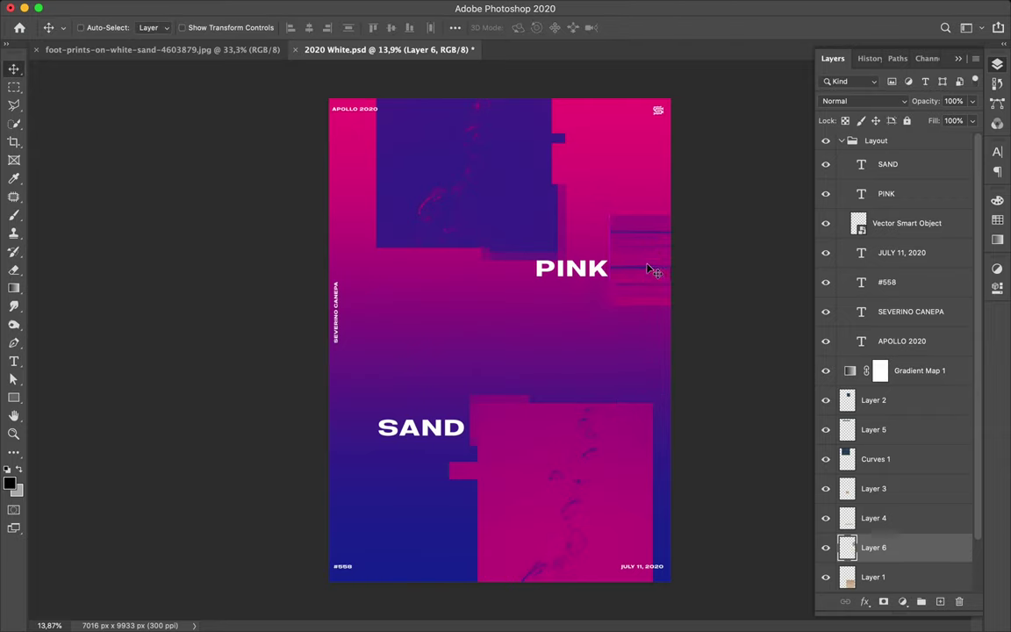
- Copy two narrow slices of the streaky band onto new layers, placing them beside PINK
key("m")
left_click_drag(601, 206, 619, 320)
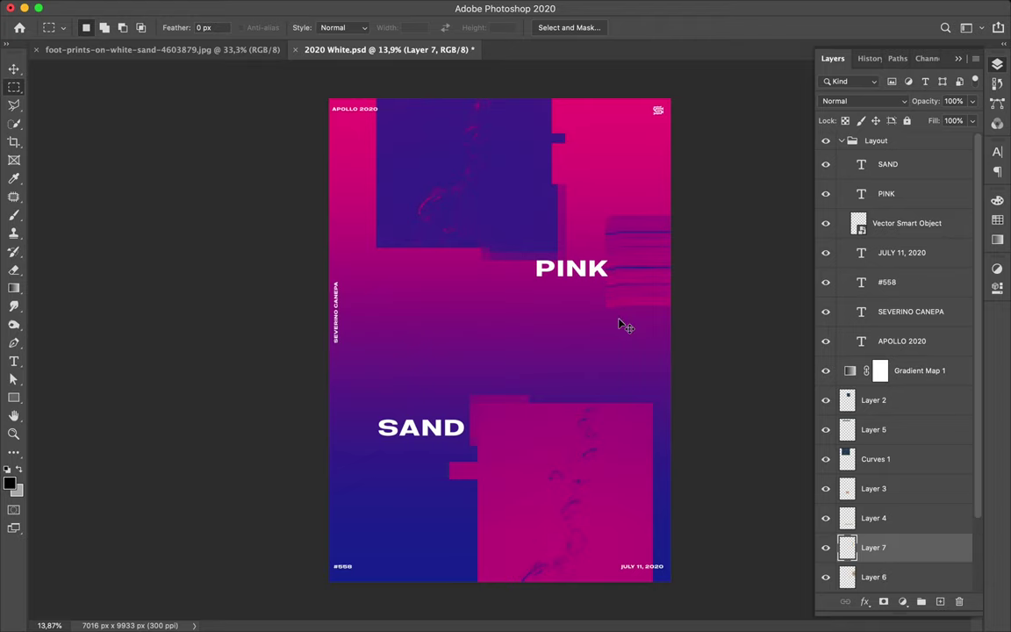
key("ctrl+j")
key("v")
left_click_drag(619, 325, 616, 304)
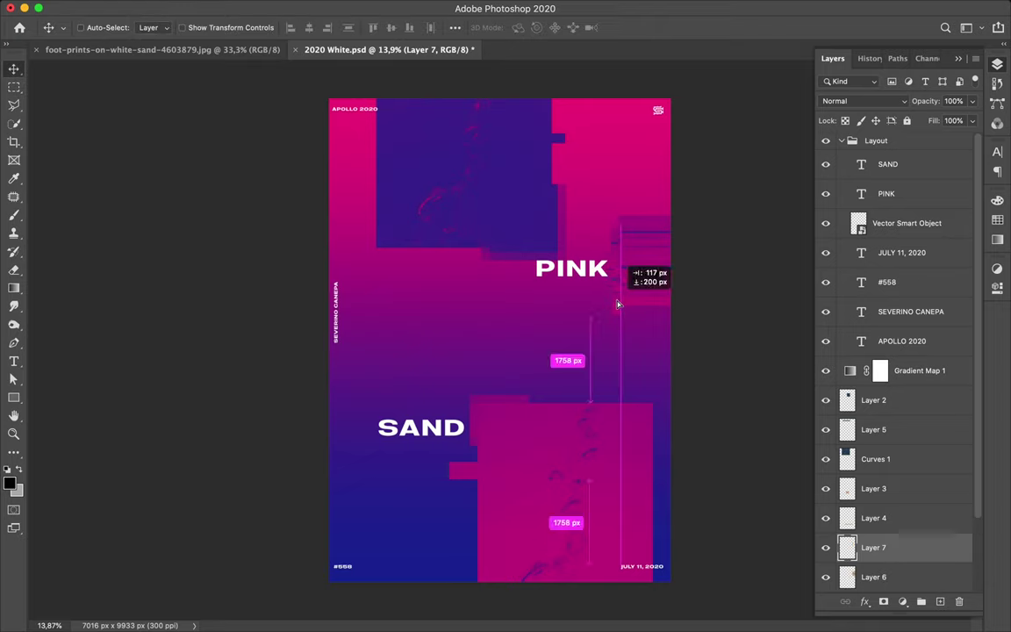
key("m")
key("alt+bracketleft")
mouse_move(643, 206)
left_mouse_down()
mouse_move(646, 323)
mouse_move(644, 268)
left_mouse_up()
key("ctrl+j")
key("v")
left_click(544, 432, "ctrl")
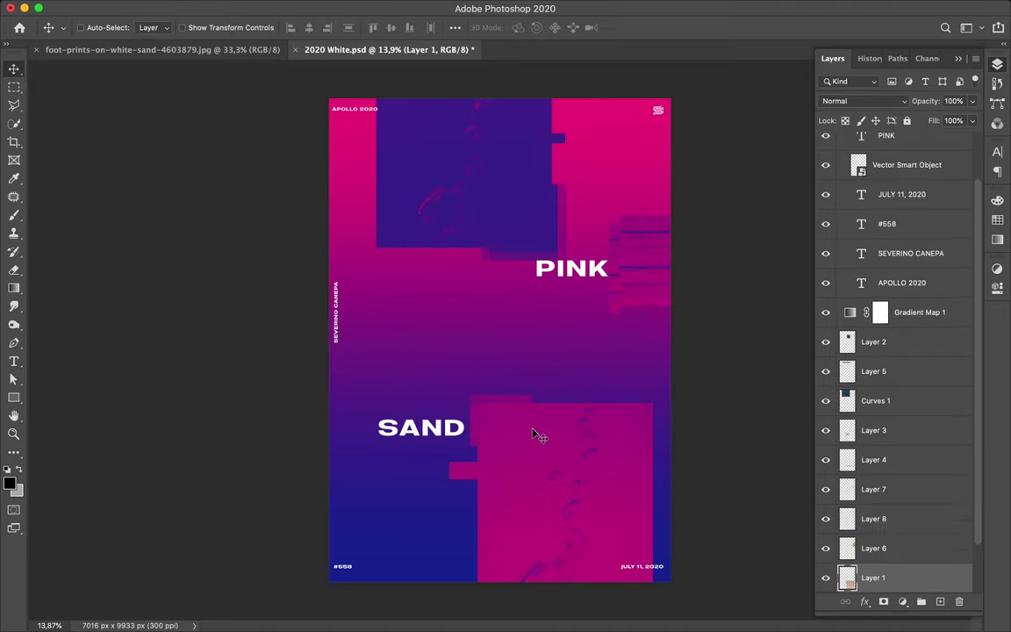
- Add a new layer at the top of the layer stack
scroll(897, 362, "up", 2)
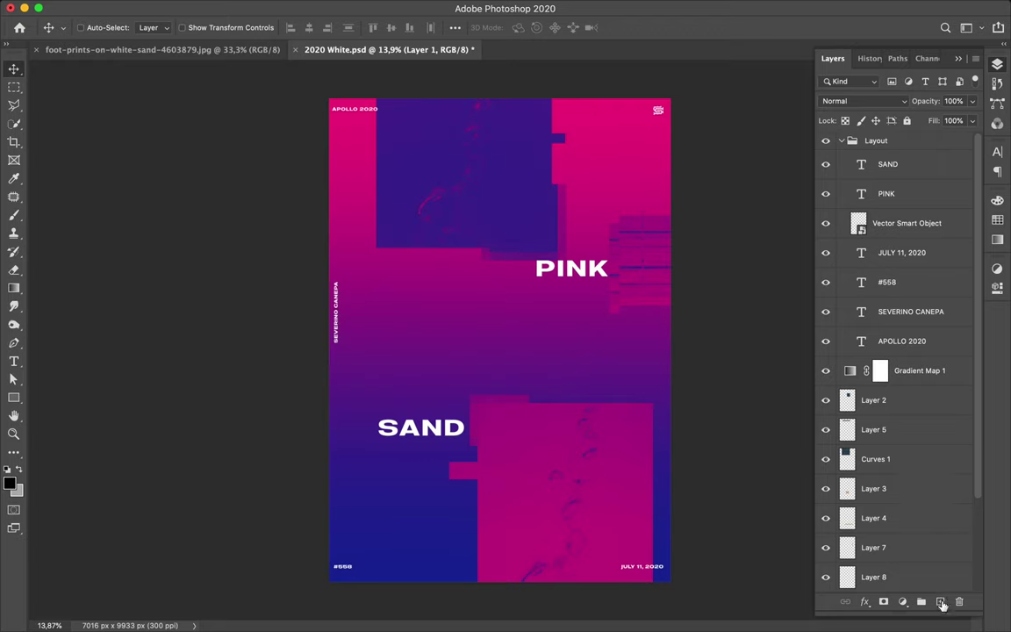
key("alt+period")
key("ctrl+shift+alt+e")
key("m")
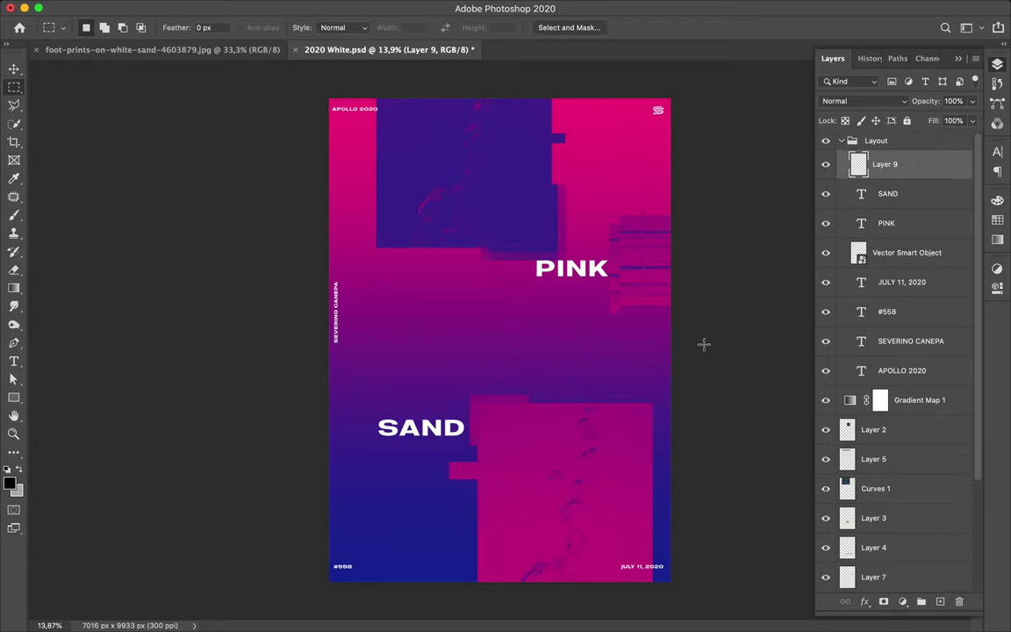
key("c")
- Crop away artwork beyond the poster edges and save the document
key("ctrl+shift+bracketleft")
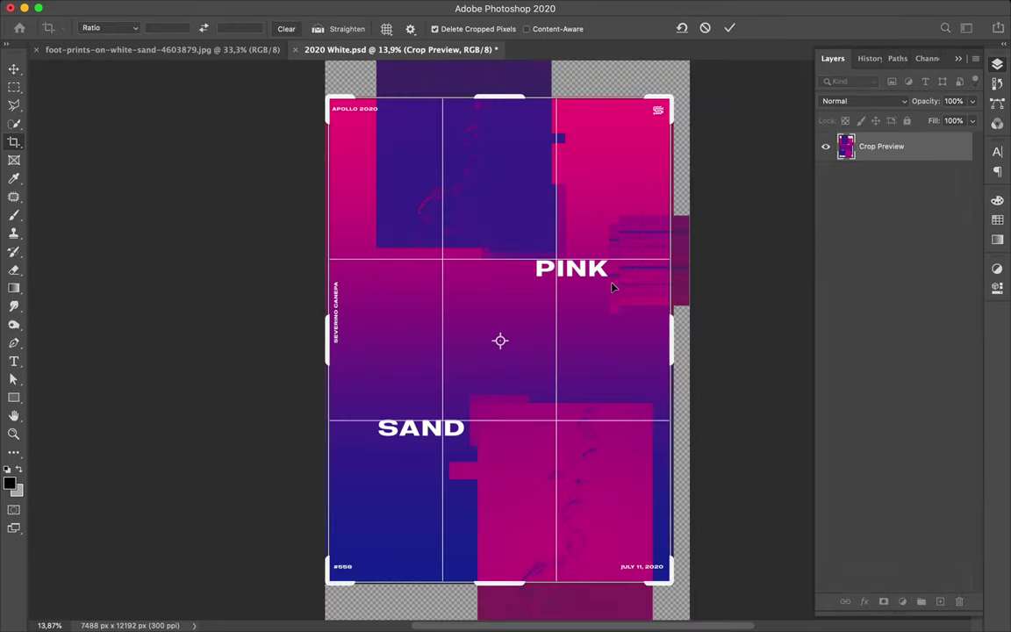
key("Return")
key("v")
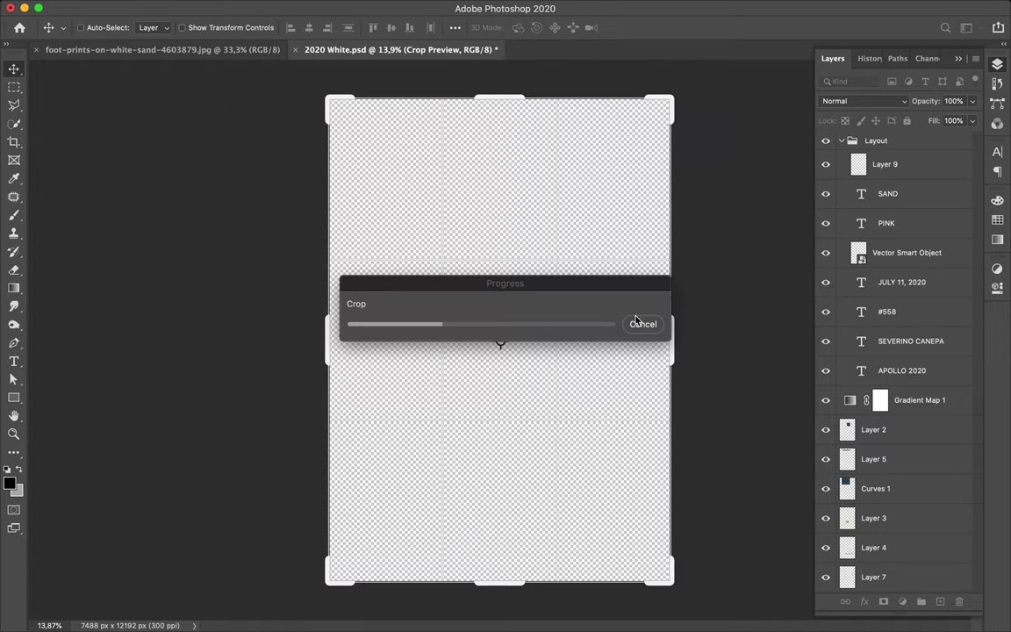
key("ctrl+s")
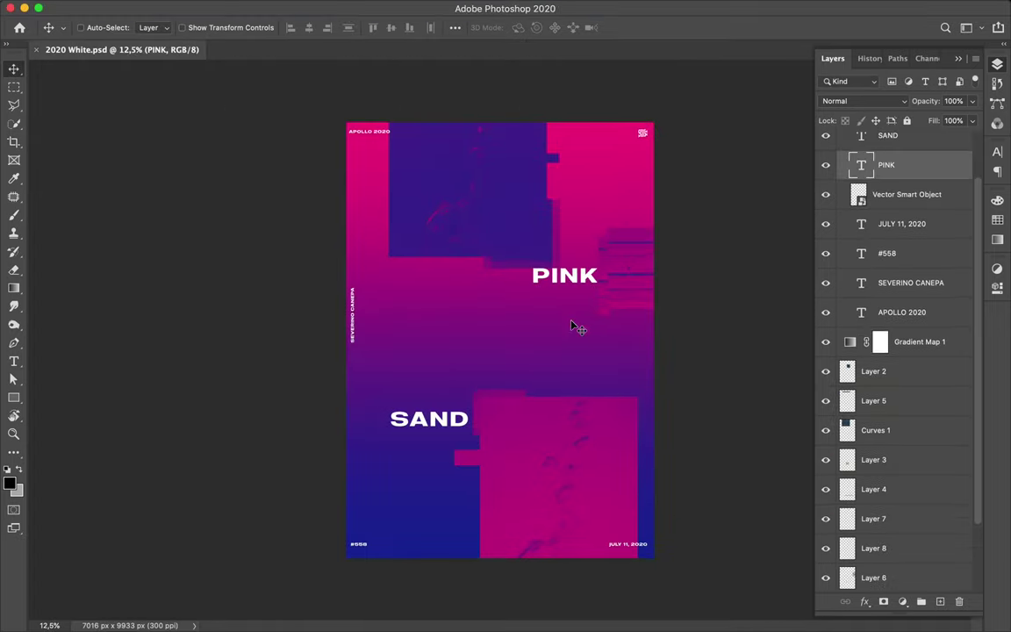
left_click(416, 219)
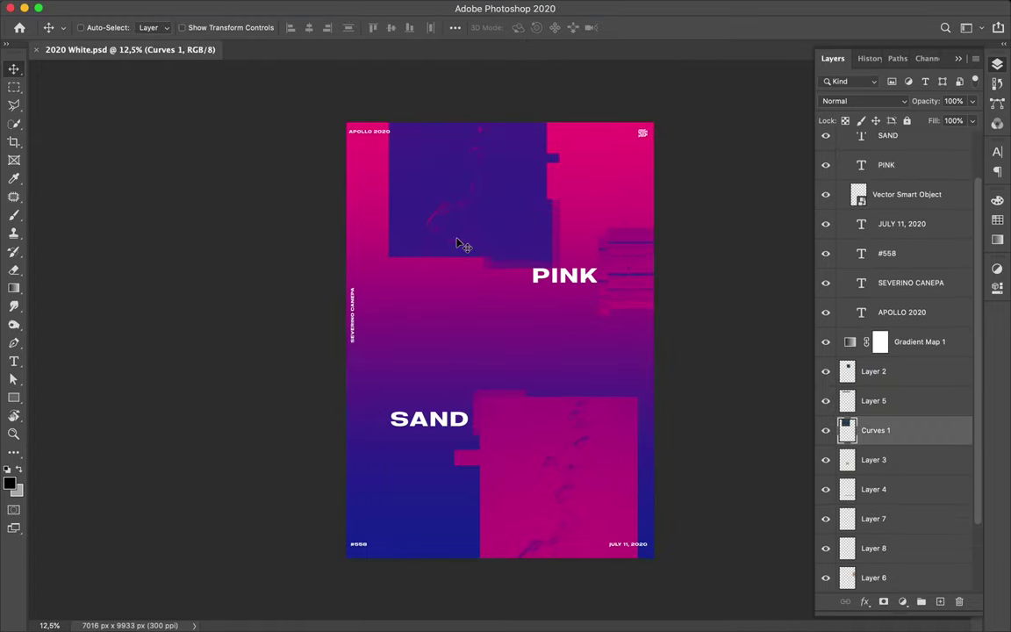
- Copy a thin horizontal strip to a new layer, move it down and rotate it vertical
key("m")
left_click_drag(381, 234, 579, 236)
key("ctrl+j")
key("ctrl+t")
mouse_move(482, 220)
left_mouse_down()
mouse_move(482, 362)
mouse_move(443, 384)
left_mouse_up()
key("Return")
key("ctrl+t")
left_click_drag(507, 326, 382, 304)
key("Return")
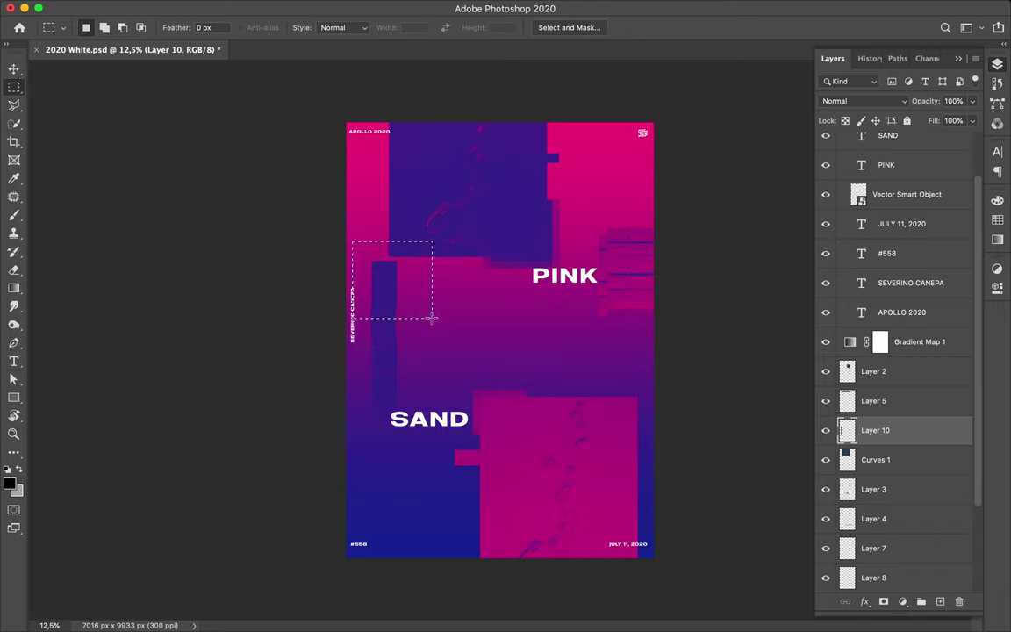
- Move the vertical bar to the poster's left edge and duplicate it
key("ctrl+d")
key("v")
left_click_drag(399, 360, 377, 348)
key("m")
key("ctrl+j")
key("v")
key("m")
- Copy part of the left bar to a new layer, offset it, and select a thin strip of the lower pink block
left_click_drag(372, 281, 395, 400)
key("ctrl+j")
key("v")
left_click_drag(388, 354, 391, 328)
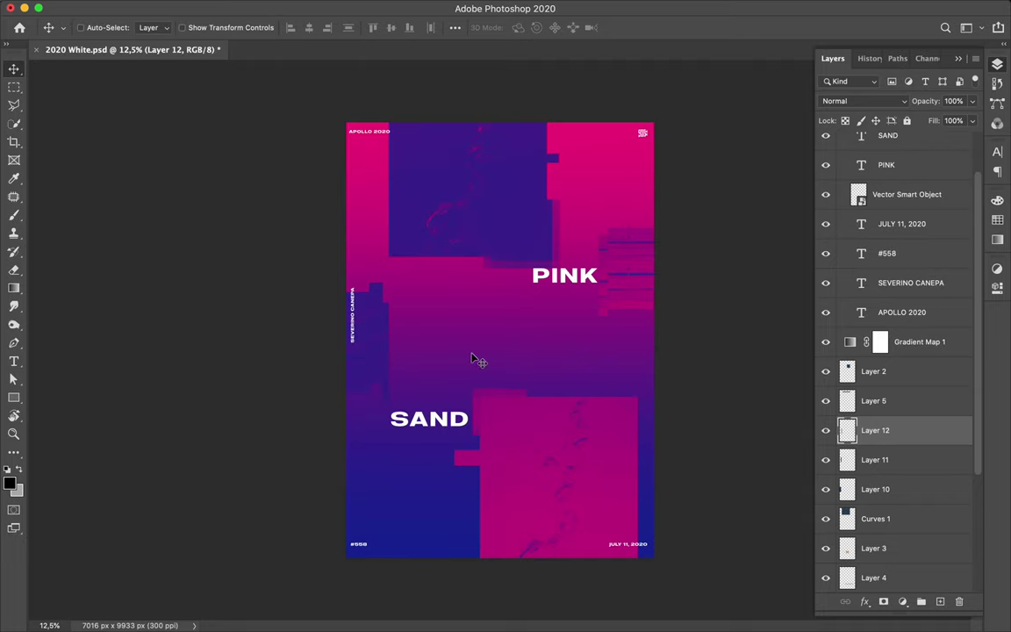
key("ctrl+shift+alt+n")
key("m")
left_click_drag(569, 426, 634, 429)
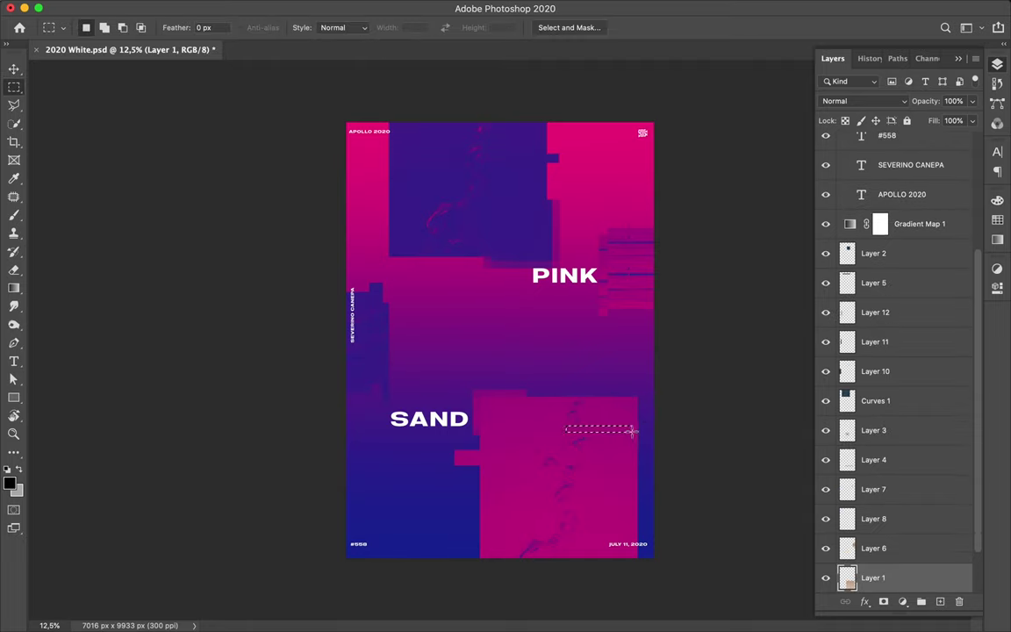
- Apply the Mosaic filter to the strip, set it to Hard Mix, and move it up the poster
left_click(328, 7)
mouse_move(341, 241)
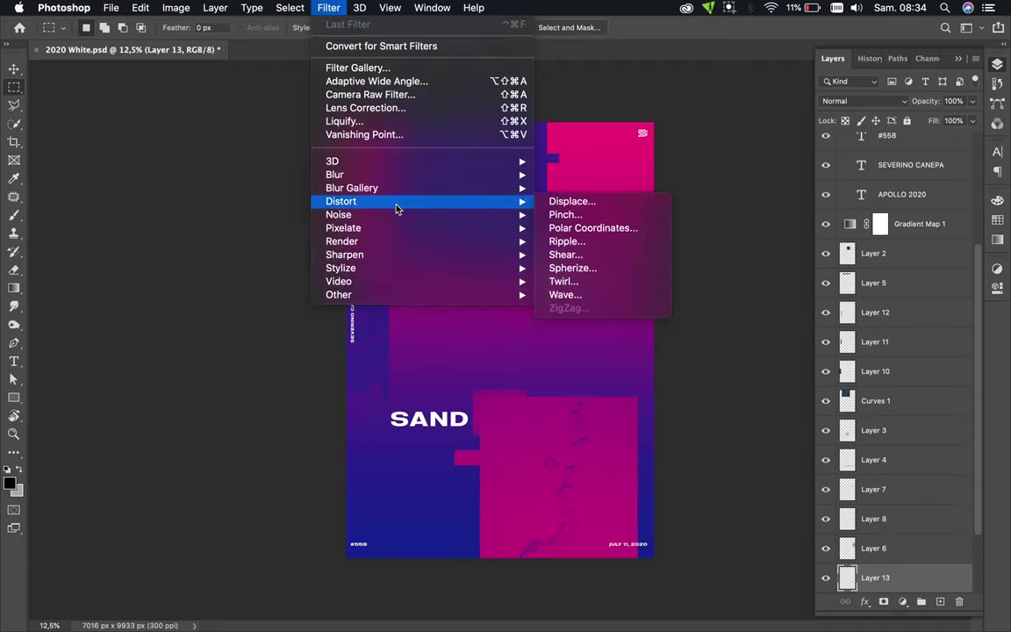
left_click(583, 295)
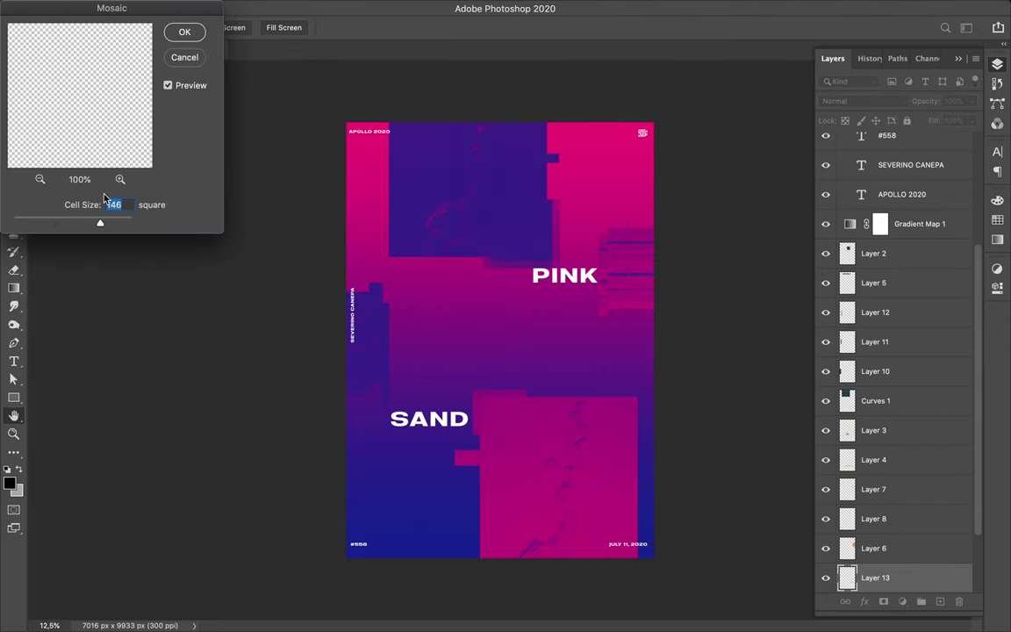
left_click(180, 32)
key("v")
left_click(878, 101)
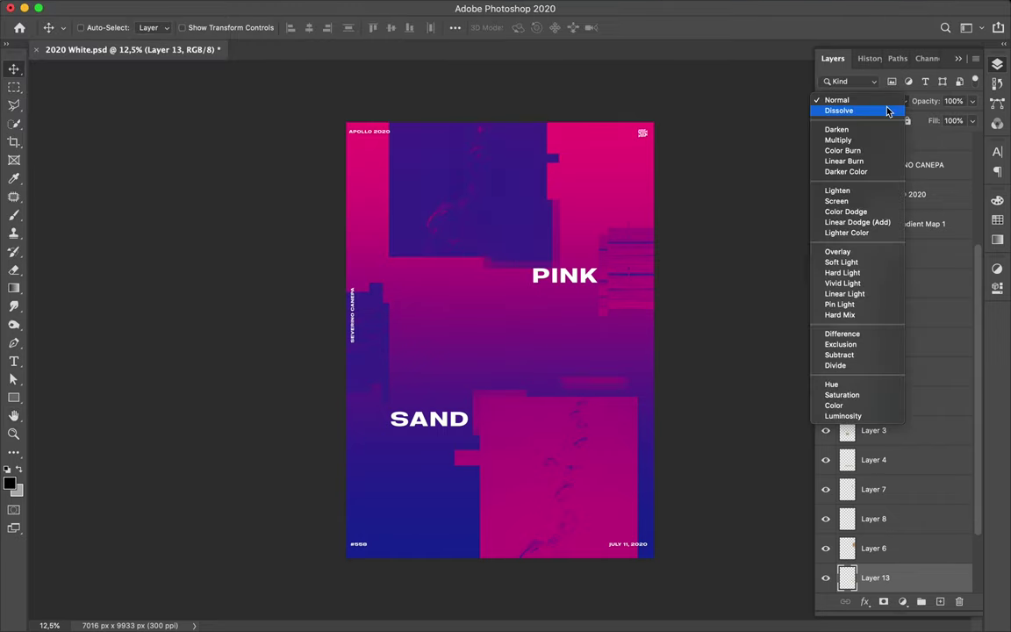
left_click(840, 314)
mouse_move(614, 385)
left_mouse_down()
mouse_move(632, 406)
mouse_move(451, 253)
left_mouse_up()
- Duplicate the mosaic strip just above SAND in Linear Light blend mode
left_click_drag(884, 577, 885, 264)
left_click_drag(432, 255, 443, 380)
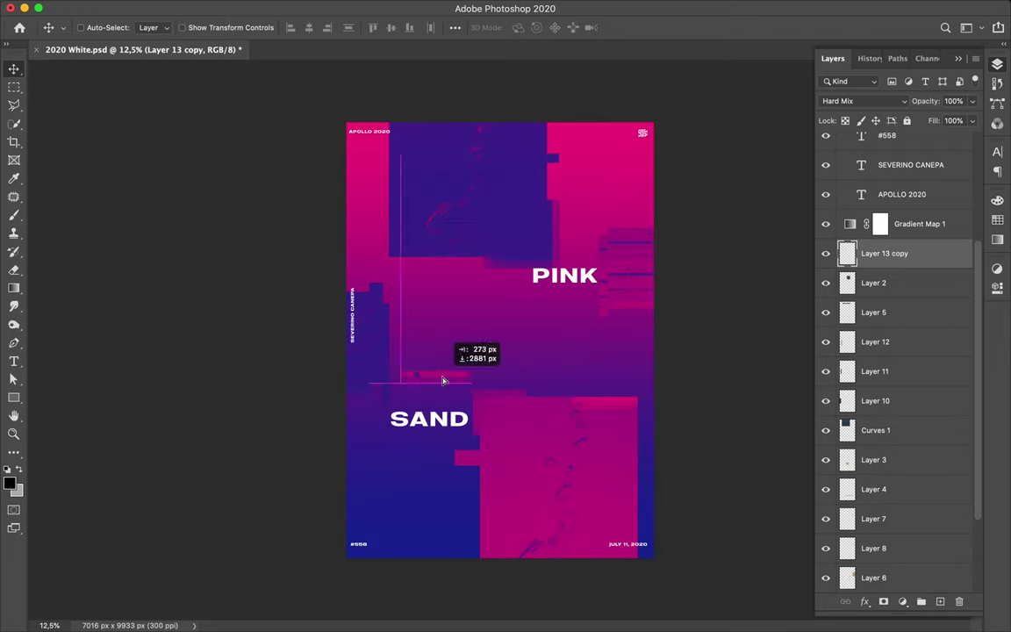
left_click(864, 101)
left_click(888, 81)
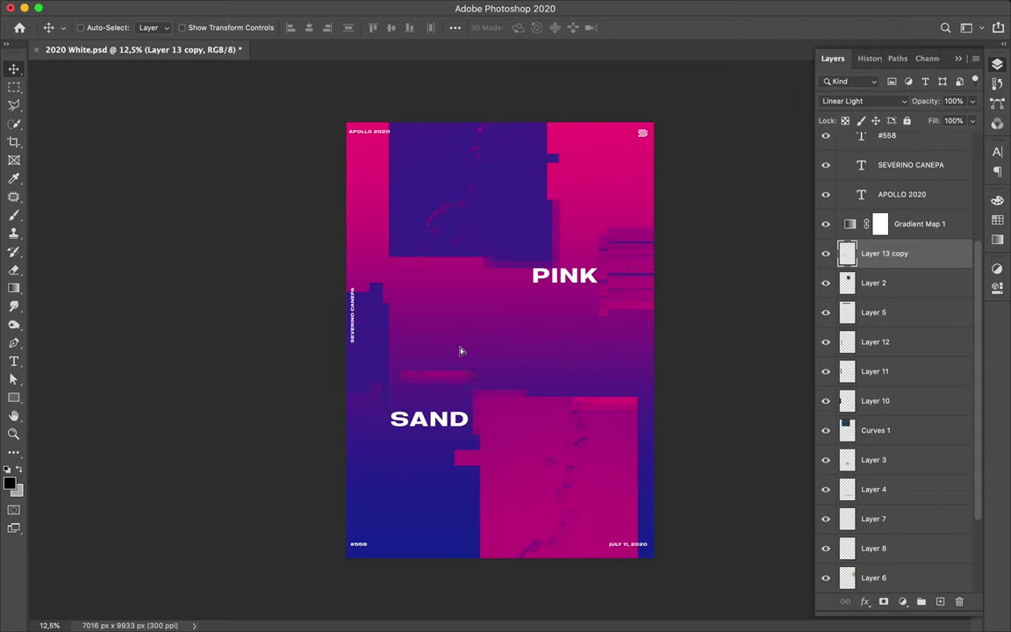
left_click_drag(460, 349, 448, 259)
- Add a Divide-blended strip copy, rotated vertical, beside the lower block
left_click_drag(885, 253, 895, 149)
left_click_drag(579, 206, 575, 197)
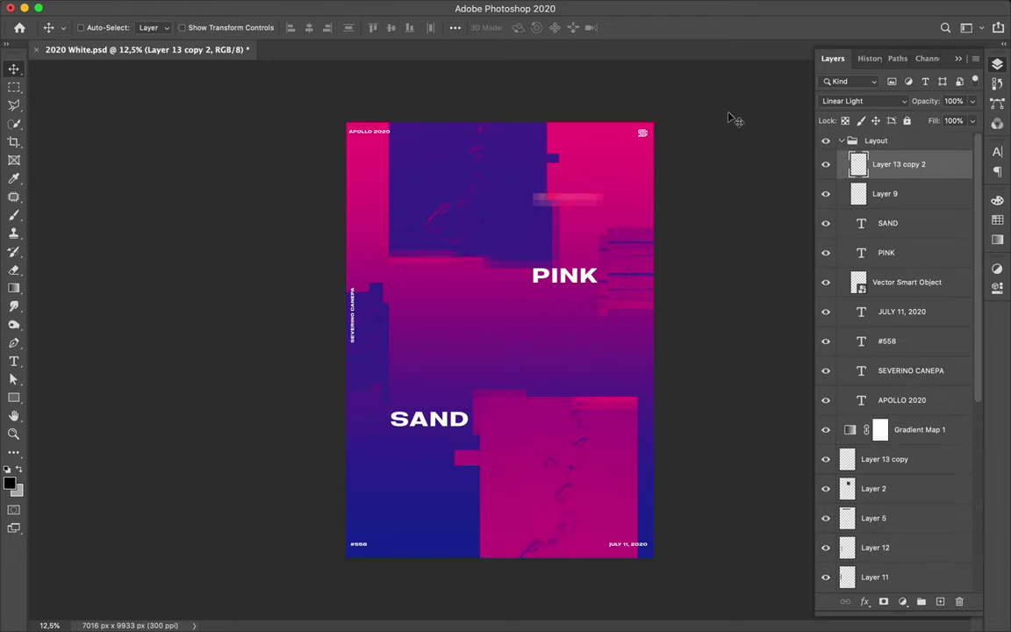
left_click(865, 100)
left_click(877, 171)
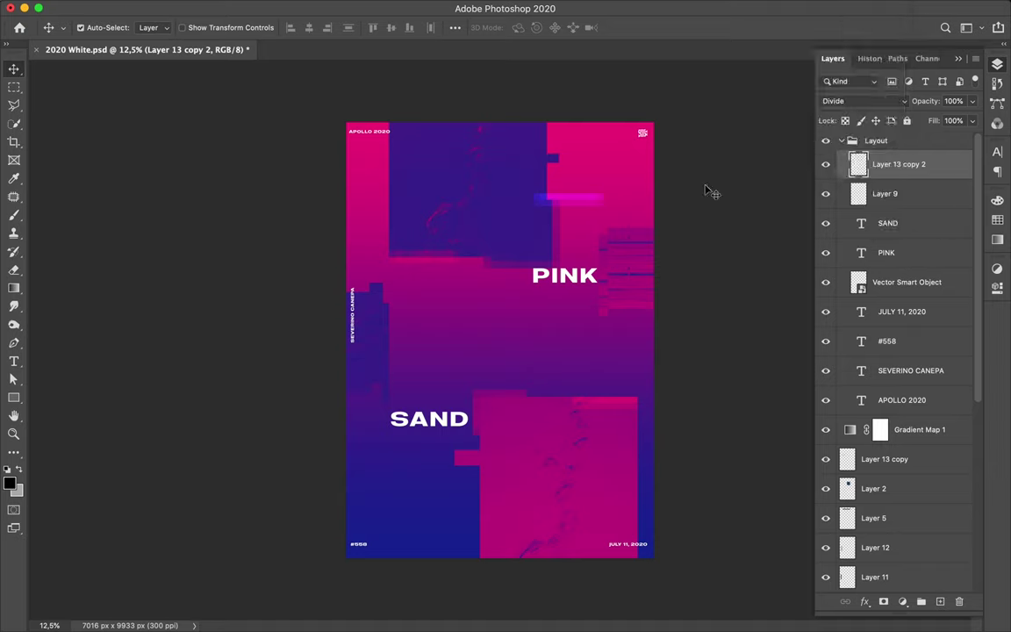
key("ctrl+t")
left_click_drag(525, 169, 596, 153)
key("Return")
mouse_move(496, 177)
left_mouse_down()
mouse_move(550, 186)
mouse_move(489, 458)
left_mouse_up()
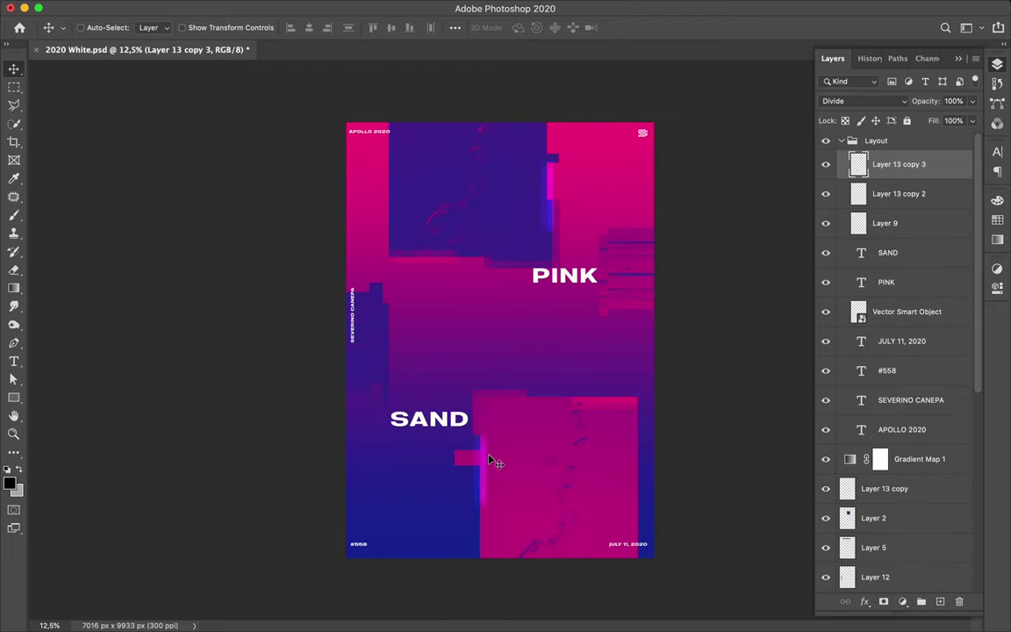
- Duplicate the grey strip in Exclusion blend mode near the poster's right edge
left_click_drag(466, 361, 464, 356)
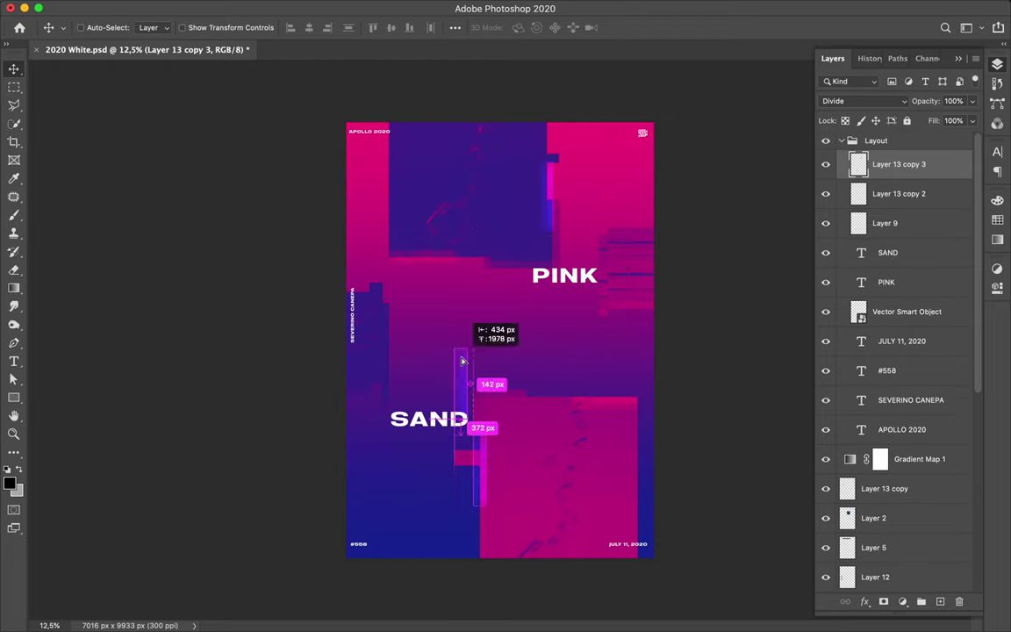
left_click(869, 101)
left_click(869, 78)
left_click_drag(469, 371, 643, 463)
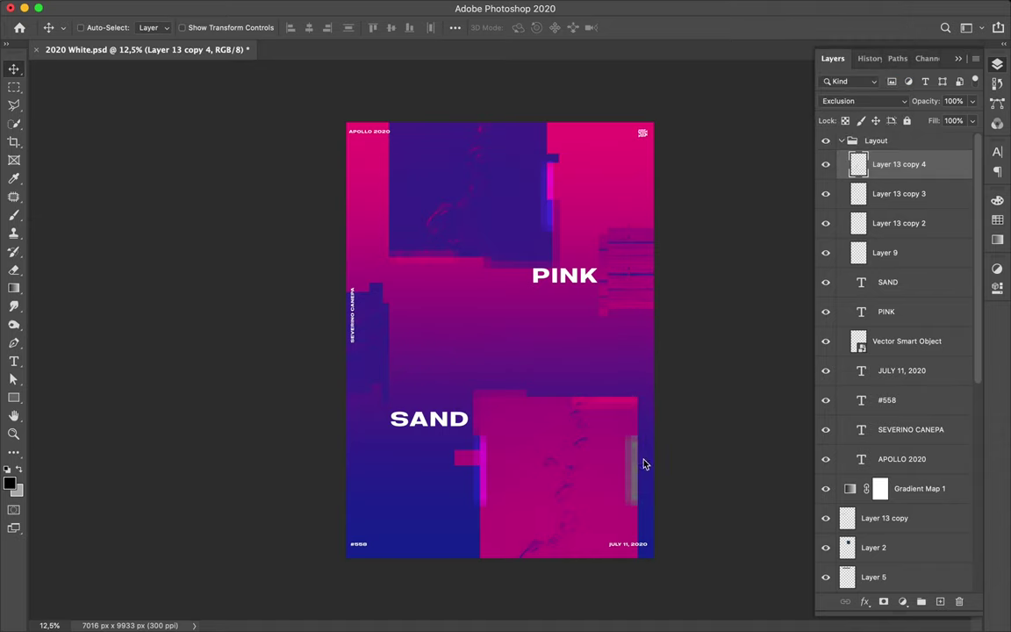
left_click_drag(642, 463, 384, 235)
- Place another strip copy at the upper left and commit its transform
key("ctrl+t")
mouse_move(434, 295)
left_mouse_down()
mouse_move(420, 306)
mouse_move(420, 289)
mouse_move(447, 284)
left_mouse_up()
key("Return")
left_click(454, 426, "ctrl")
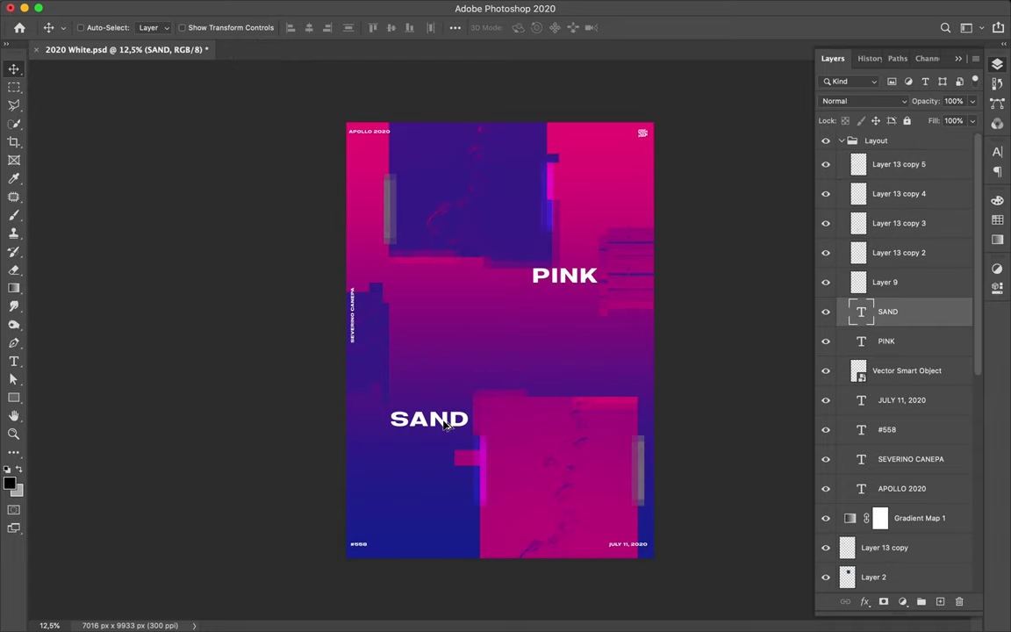
- Duplicate SAND higher up and switch the copy's font style to Regular
left_click_drag(397, 418, 415, 357)
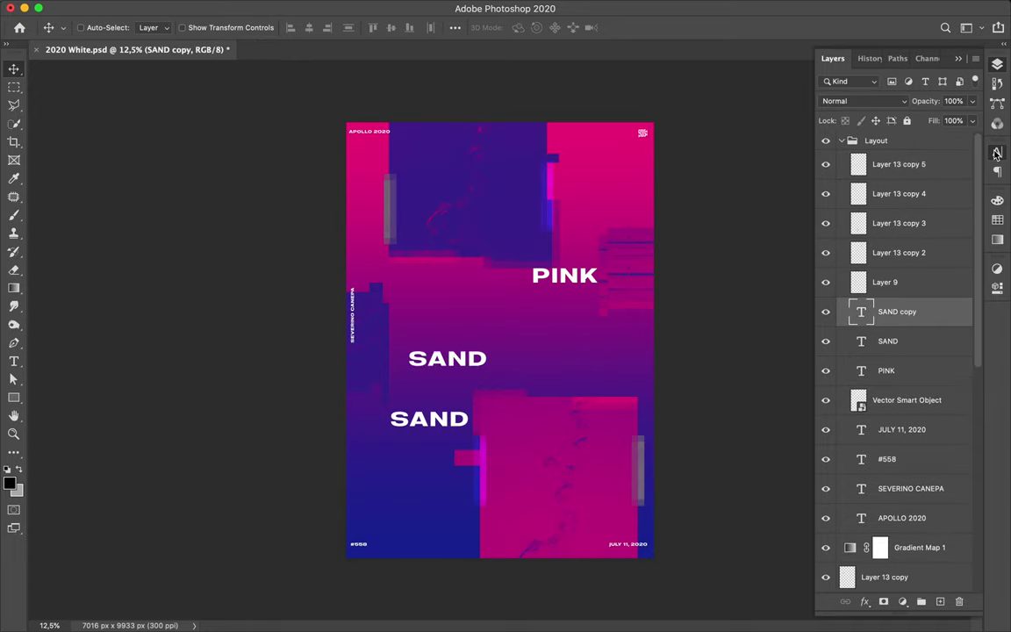
left_click(998, 152)
left_click(975, 176)
scroll(975, 172, "up", 5)
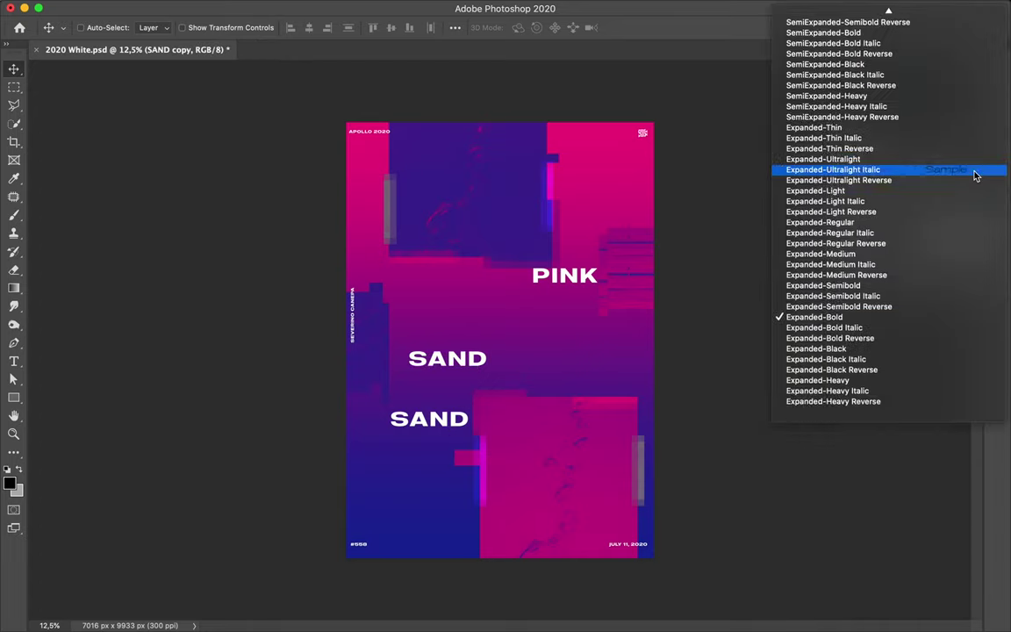
left_click(974, 204)
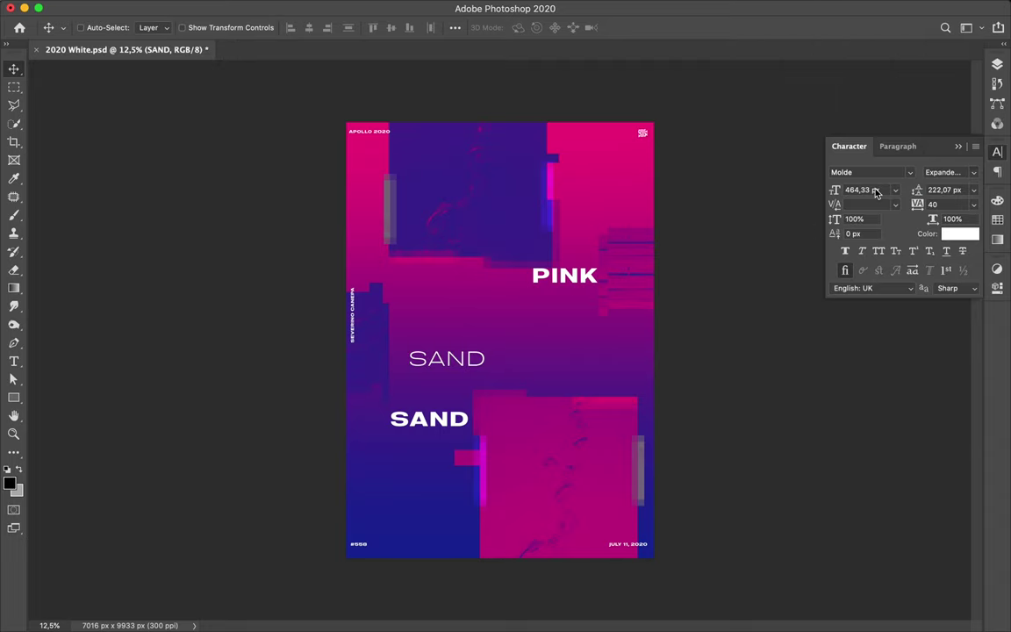
left_click(976, 176)
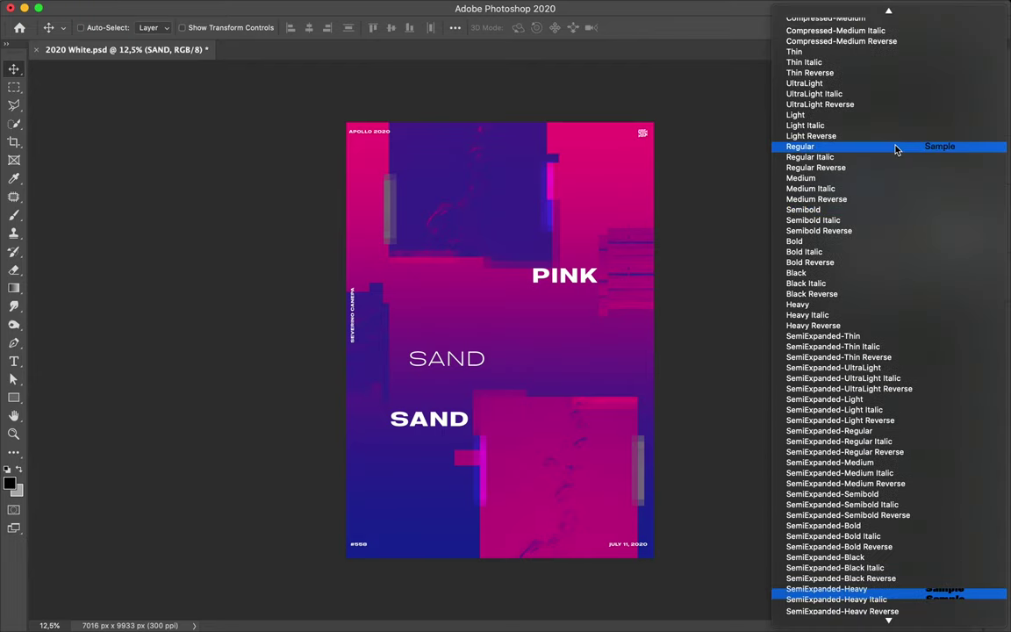
left_click(896, 146)
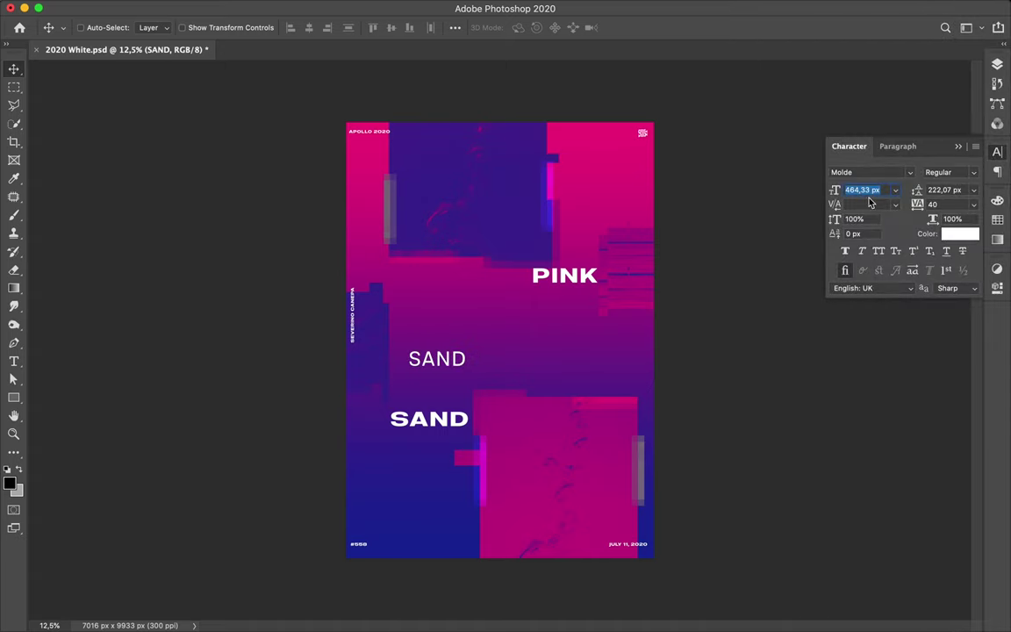
- Set the copy's font size to 160 px and tracking to 3040
type("160")
key("Return")
left_click(947, 203)
type("2640")
key("Return")
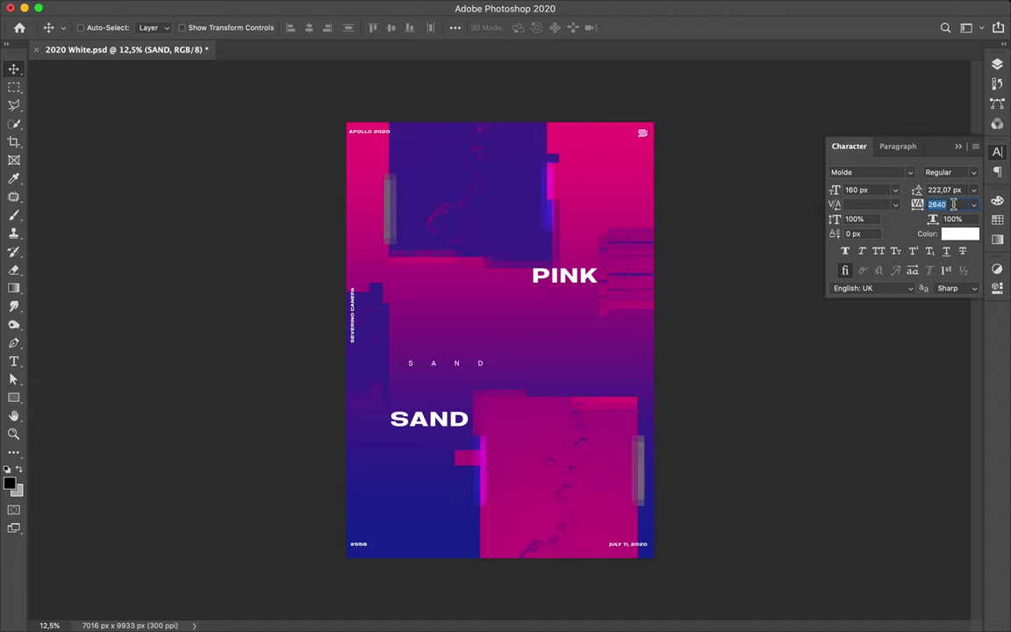
type("3040")
key("Return")
- Retype the copy as SOME and rotate it to stand vertically
double_click(455, 362)
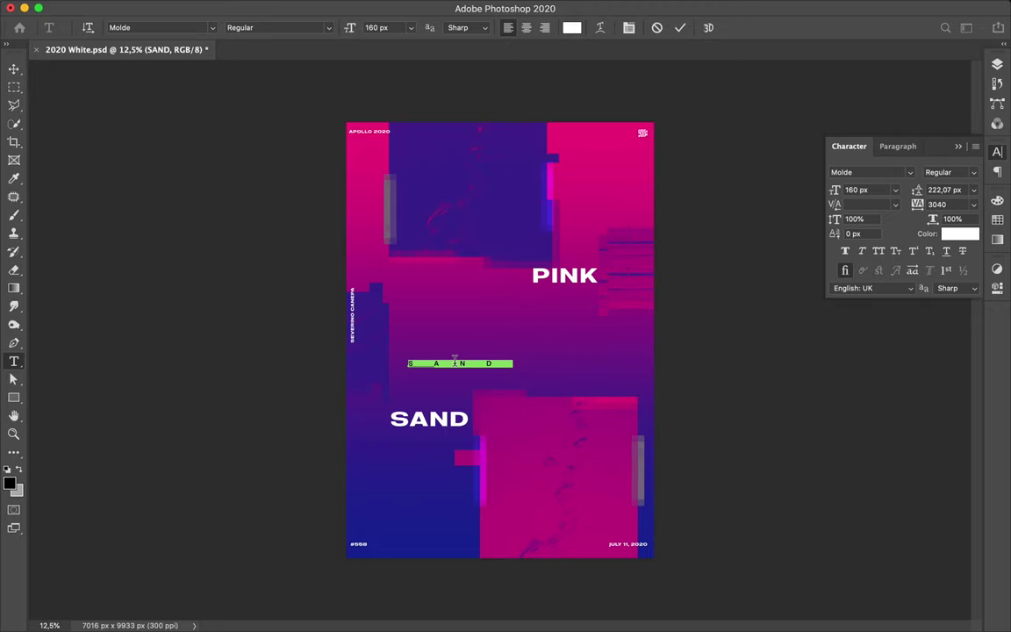
left_click(454, 362)
left_click_drag(455, 361, 445, 328)
key("ctrl+t")
left_click_drag(371, 242, 419, 230)
key("Return")
- Duplicate SOME to the right and retype it as FOOT PRINT
mouse_move(443, 336)
left_mouse_down()
mouse_move(390, 472)
mouse_move(477, 351)
left_mouse_up()
double_click(476, 351)
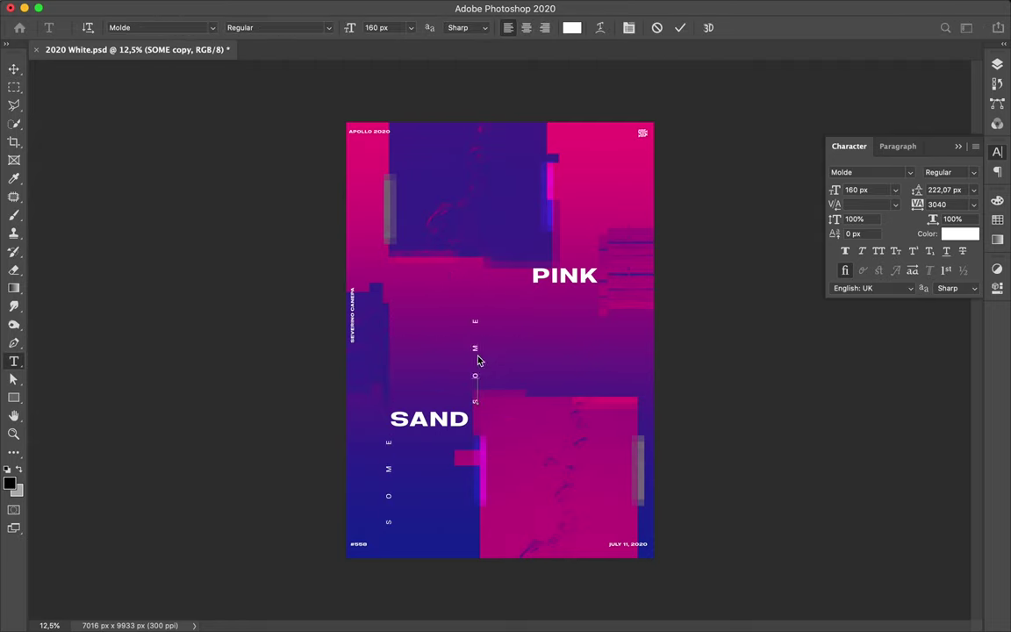
type("FOOT PRINT")
key("ctrl+Return")
key("v")
- Duplicate FOOT PRINT as an ON THE SAND caption toward the top right
left_click_drag(479, 424, 553, 441)
key("t")
left_click_drag(552, 501, 551, 227)
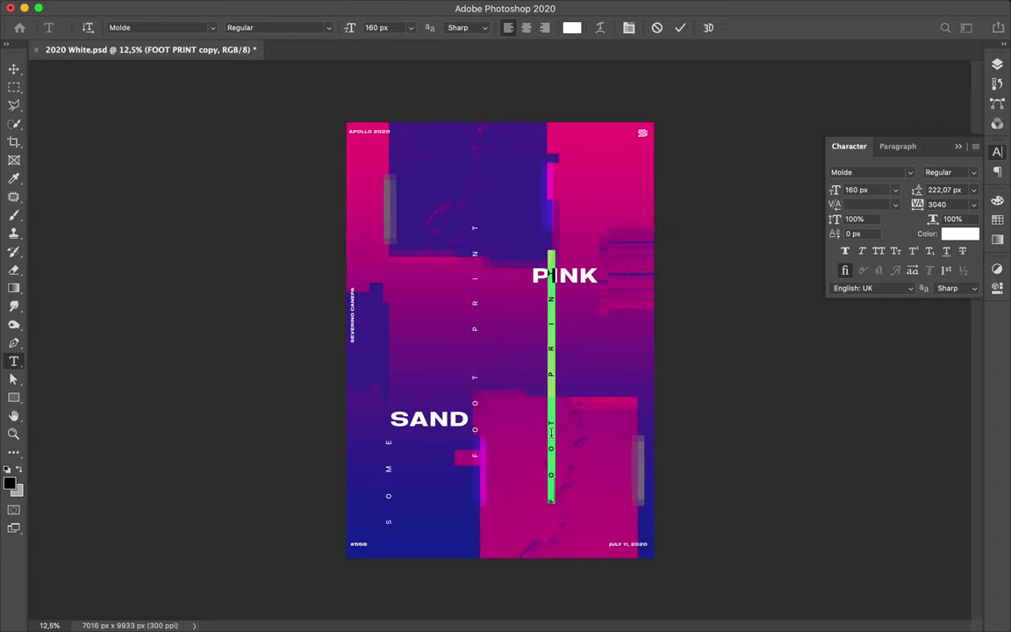
type("ON THE SAND")
key("ctrl+Return")
key("v")
left_click_drag(552, 404, 612, 304)
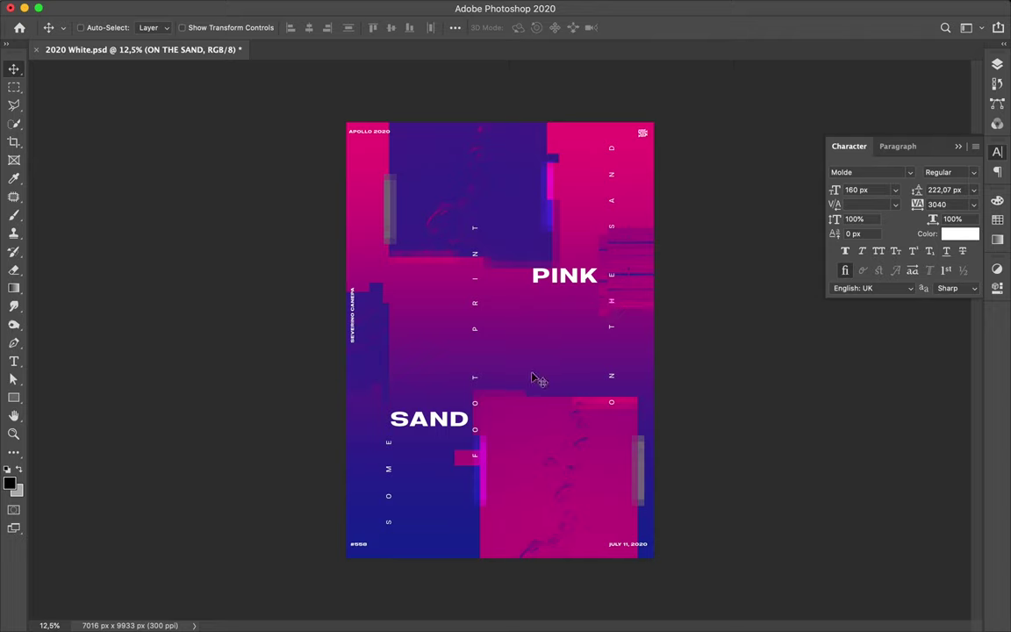
- Centre the FOOT PRINT caption horizontally on the poster
left_click(475, 332, "ctrl")
left_click(455, 30)
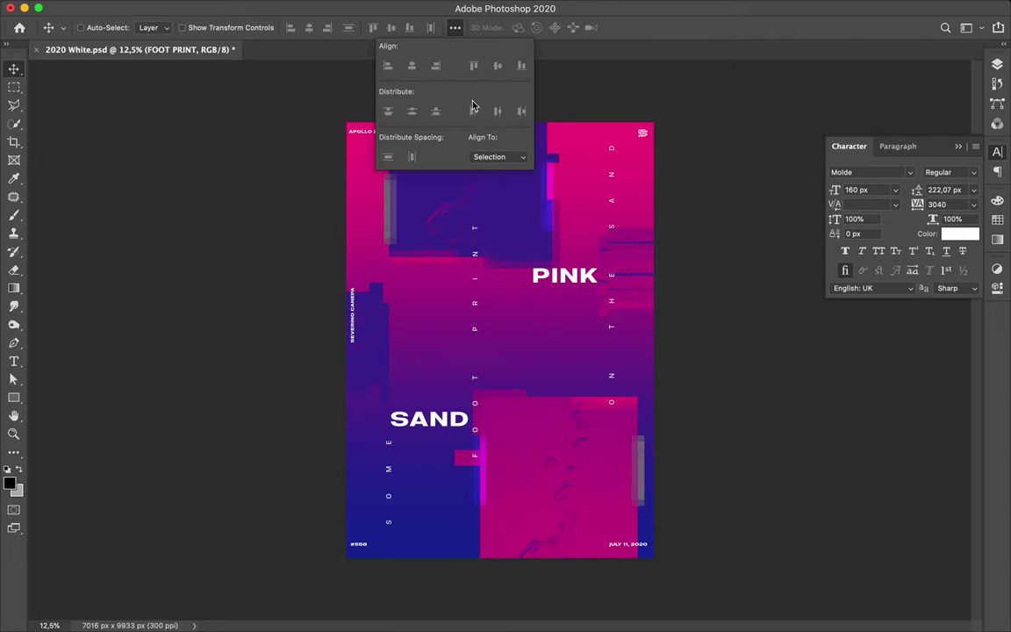
left_click(411, 68)
key("ctrl")
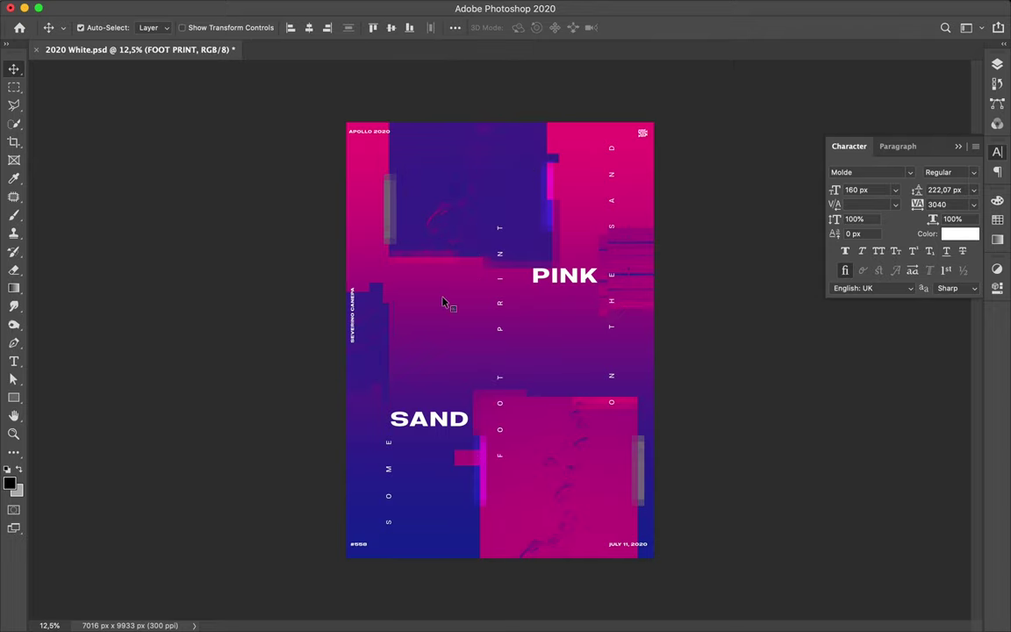
key("m")
left_click_drag(418, 287, 593, 372)
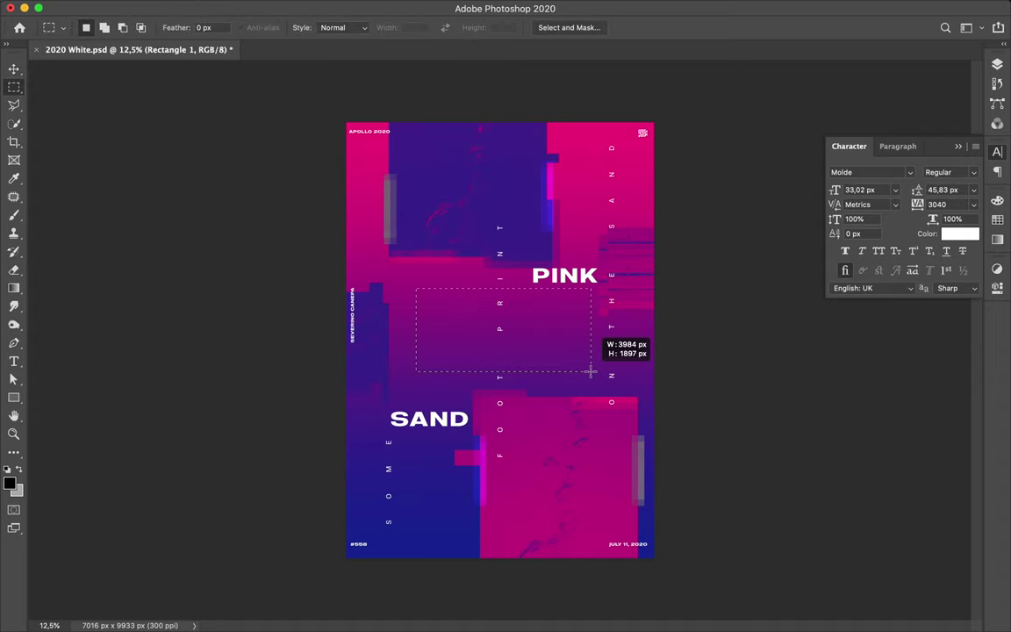
- Copy the selected area to a new layer and select the Rectangle 1 gradient layer
key("ctrl+j")
key("ctrl+t")
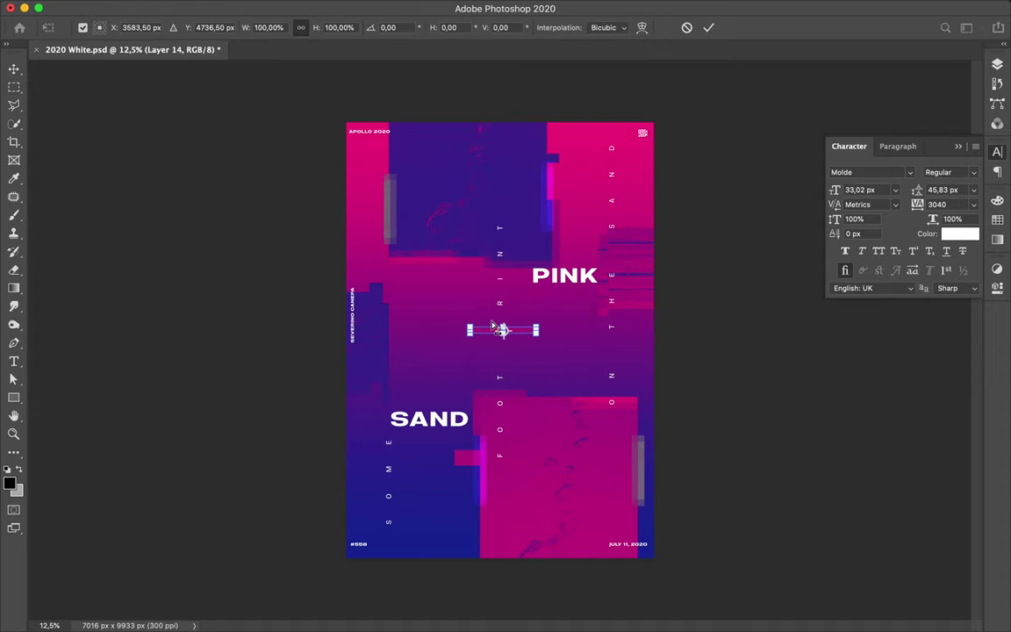
key("Return")
left_click(997, 68)
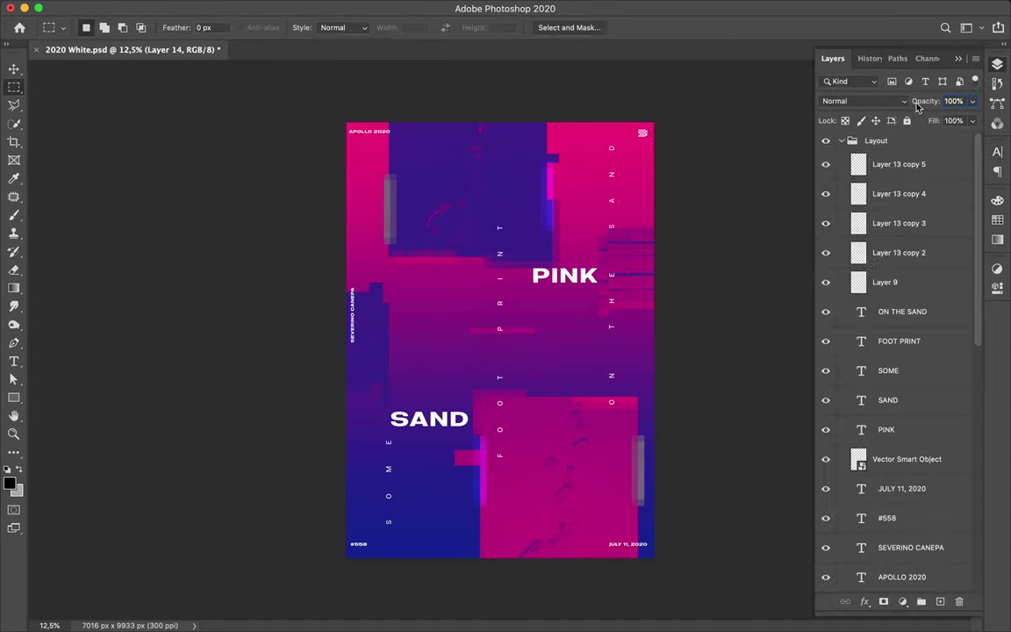
key("alt+bracketleft")
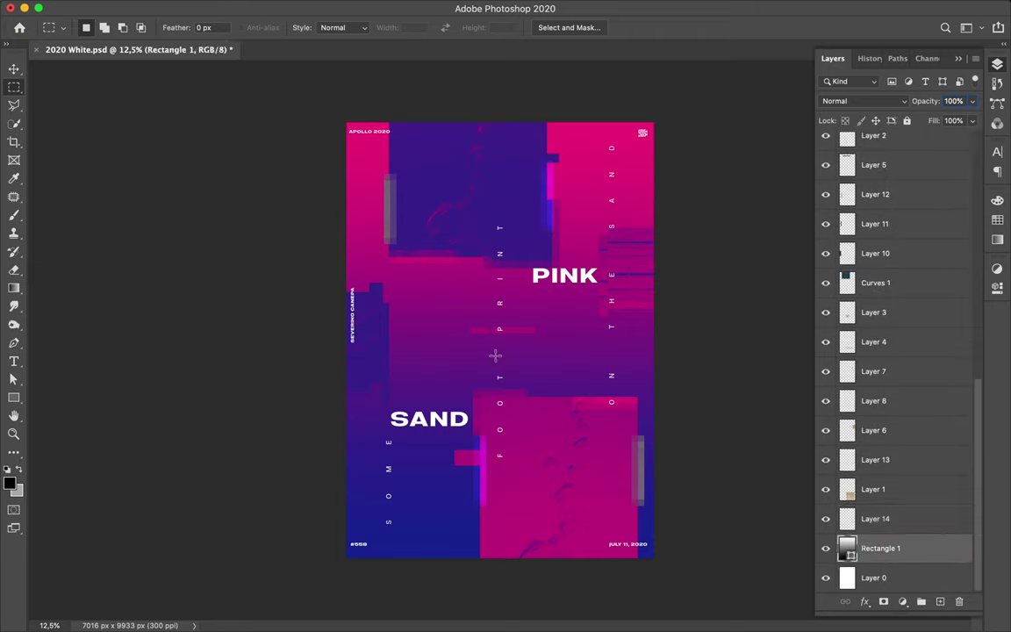
- Marquee a rectangle of the background gradient and rasterize Rectangle 1
left_click_drag(431, 288, 578, 395)
key("ctrl+j")
key("v")
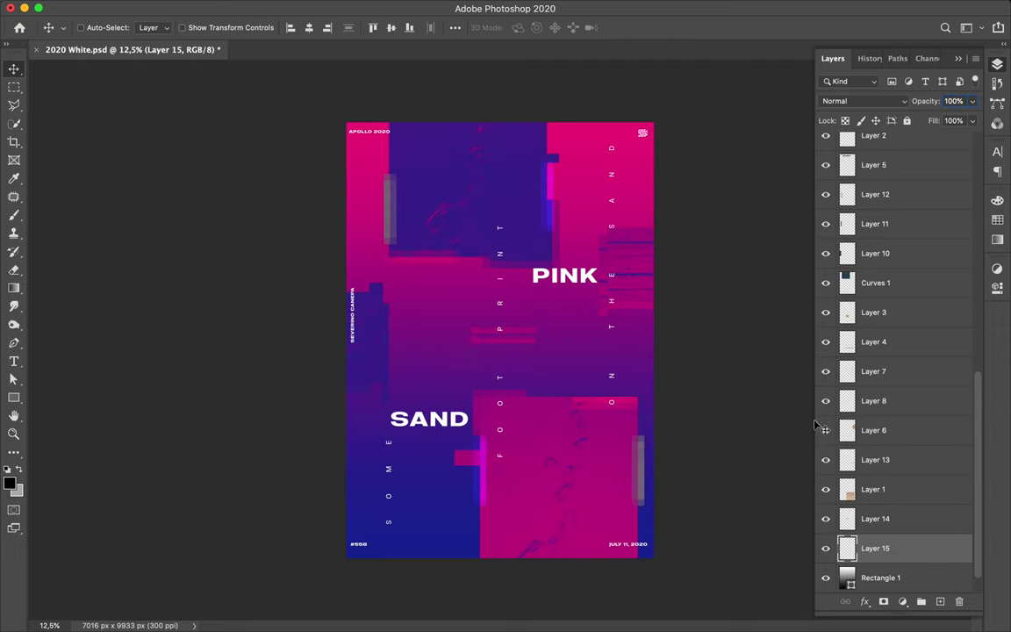
key("ctrl+z")
right_click(851, 546)
left_click(737, 230)
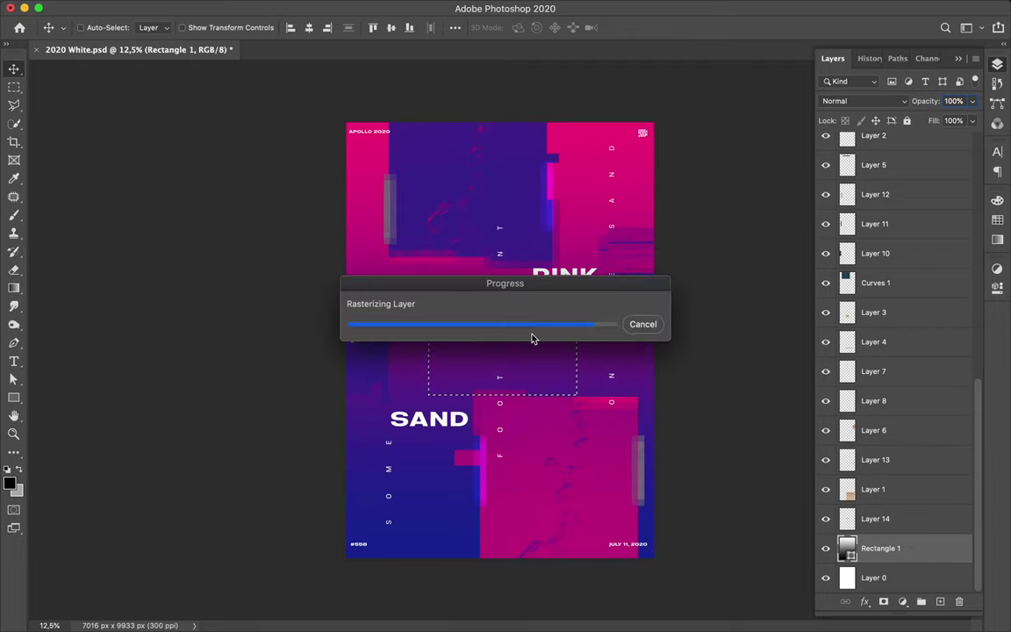
- Copy the gradient piece to Layer 15, flip it 180°, and place it at left
key("ctrl+j")
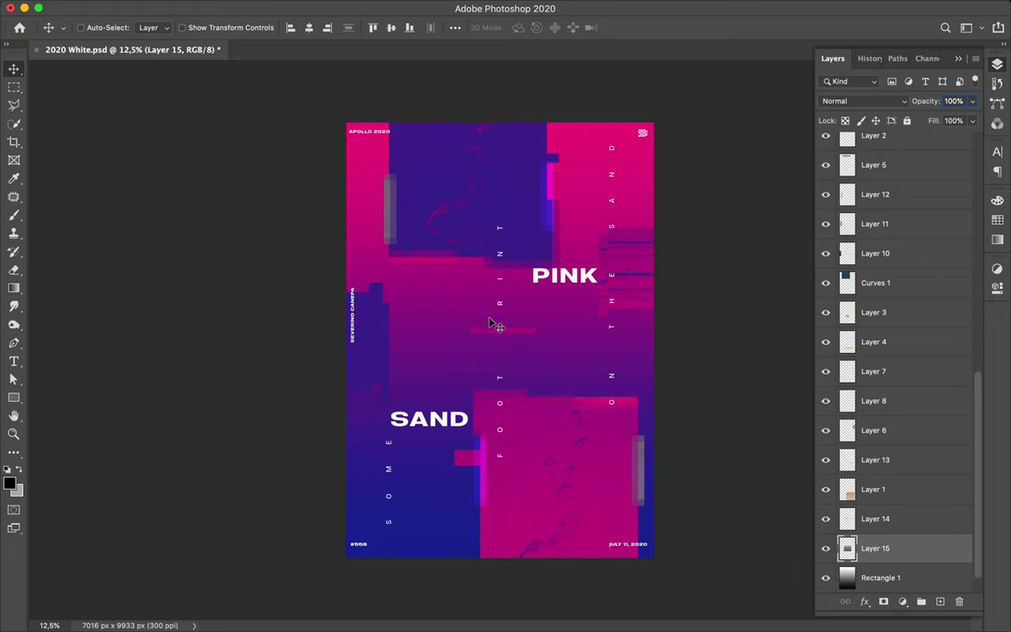
left_click_drag(491, 324, 444, 298)
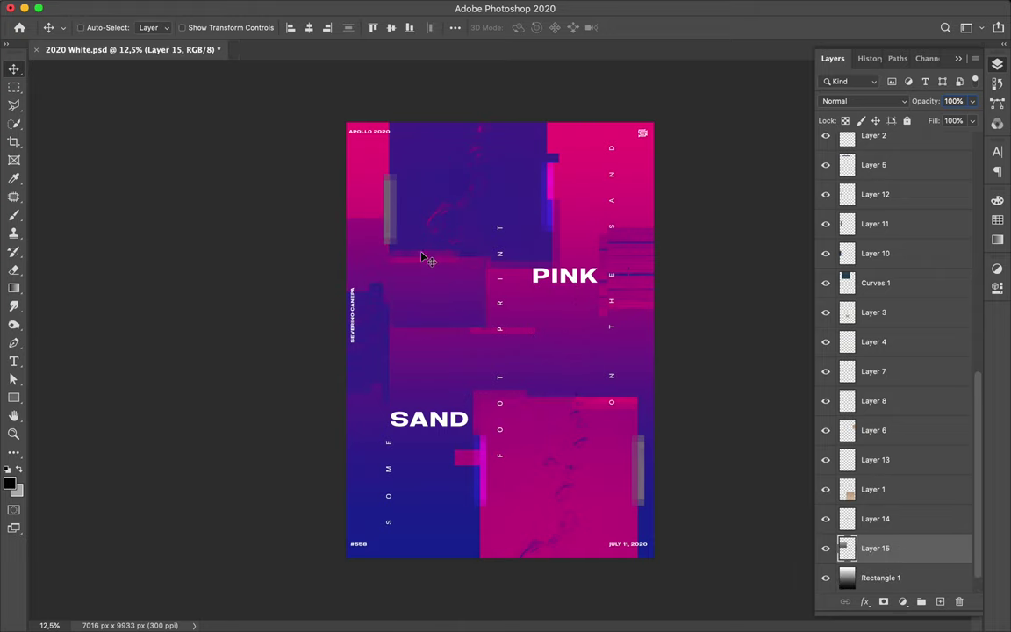
left_click_drag(436, 214, 430, 209)
key("ctrl+t")
mouse_move(402, 116)
left_mouse_down()
mouse_move(368, 156)
mouse_move(372, 171)
left_mouse_up()
key("Return")
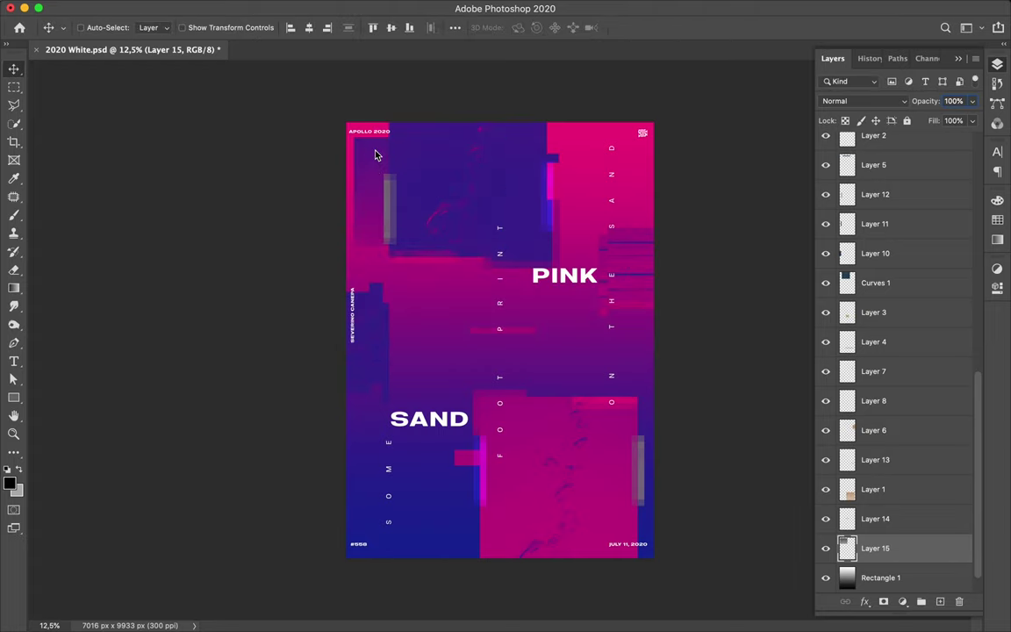
left_click_drag(375, 156, 369, 184)
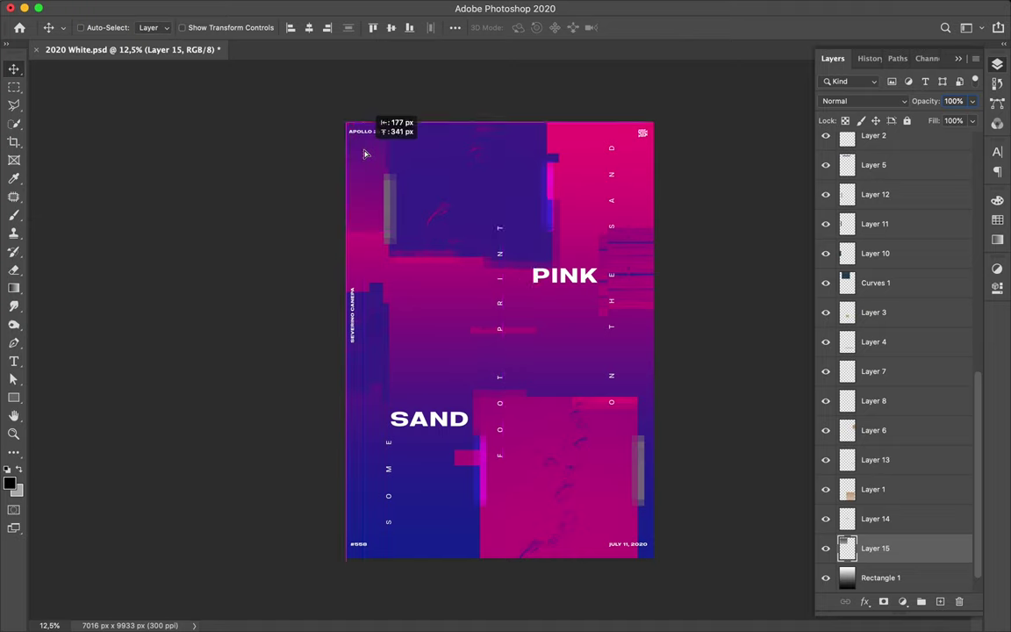
- Duplicate the flipped piece to the right side and rotate it 180°
left_click_drag(369, 185, 601, 377)
key("ctrl+t")
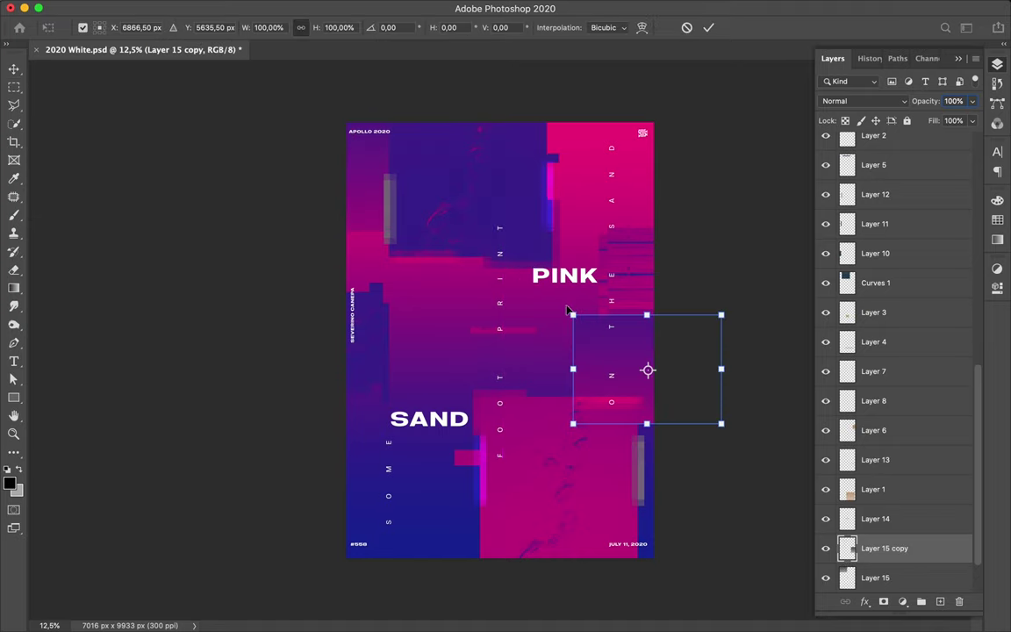
mouse_move(723, 328)
left_mouse_down()
mouse_move(685, 351)
mouse_move(648, 439)
left_mouse_up()
key("Return")
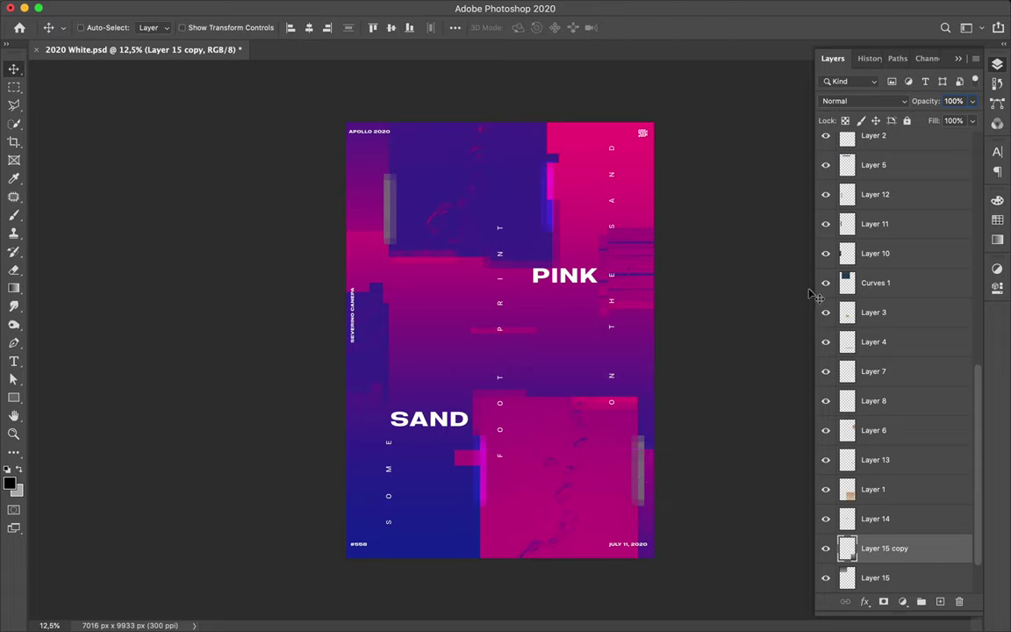
- Draw a gradient from the top-right corner and create a new empty layer
left_click(15, 291)
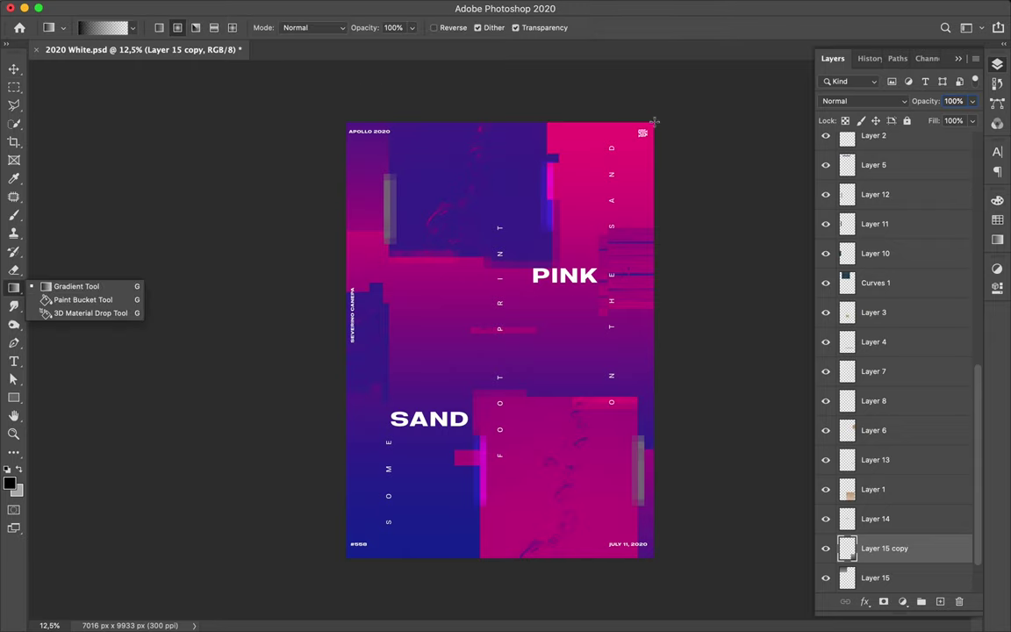
left_click_drag(654, 122, 586, 207)
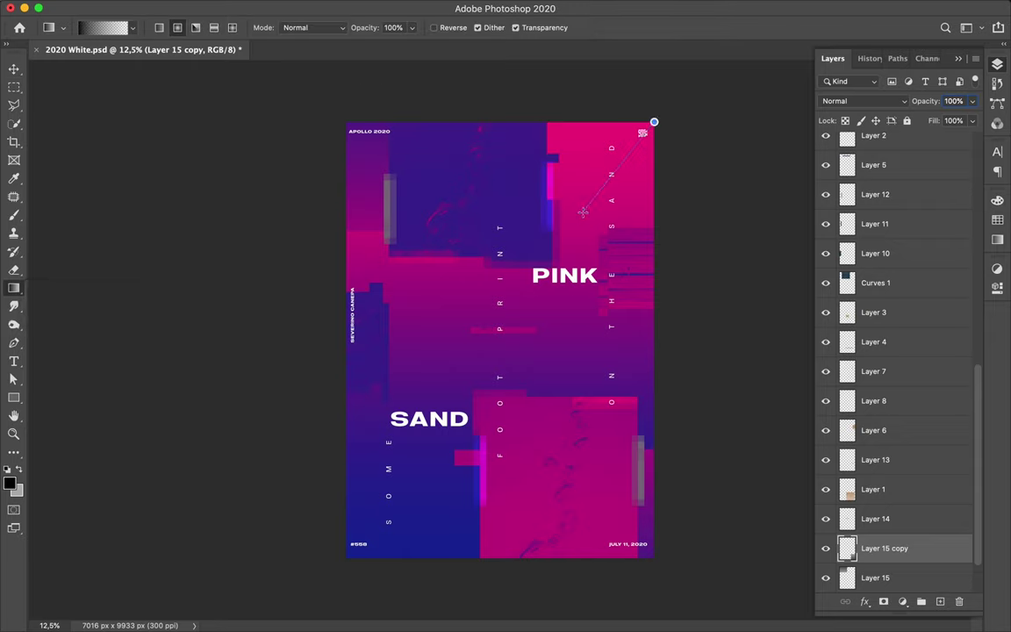
left_click_drag(634, 243, 637, 243)
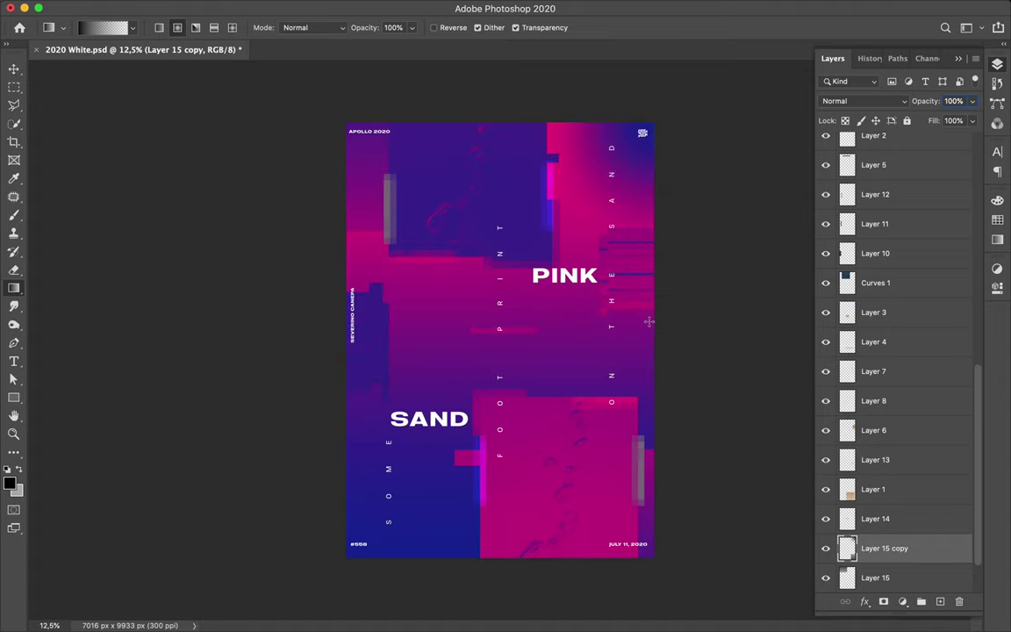
scroll(865, 456, "down", 2)
key("ctrl+shift+alt+n")
left_click_drag(676, 96, 580, 192)
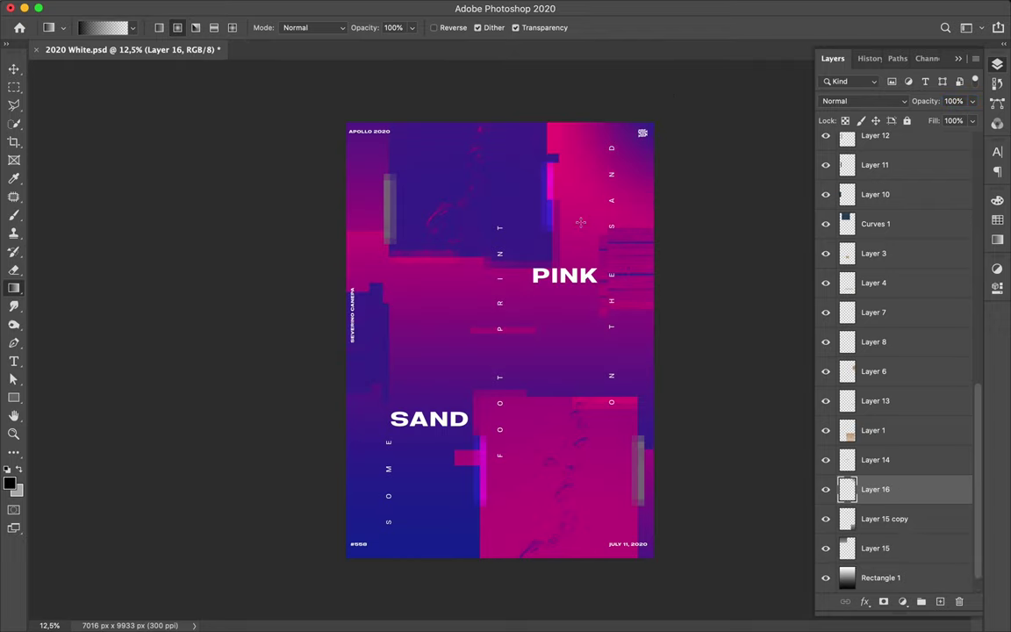
- Set the gradient's left colour stop to white (ffffff) in the Gradient Editor
left_click(104, 29)
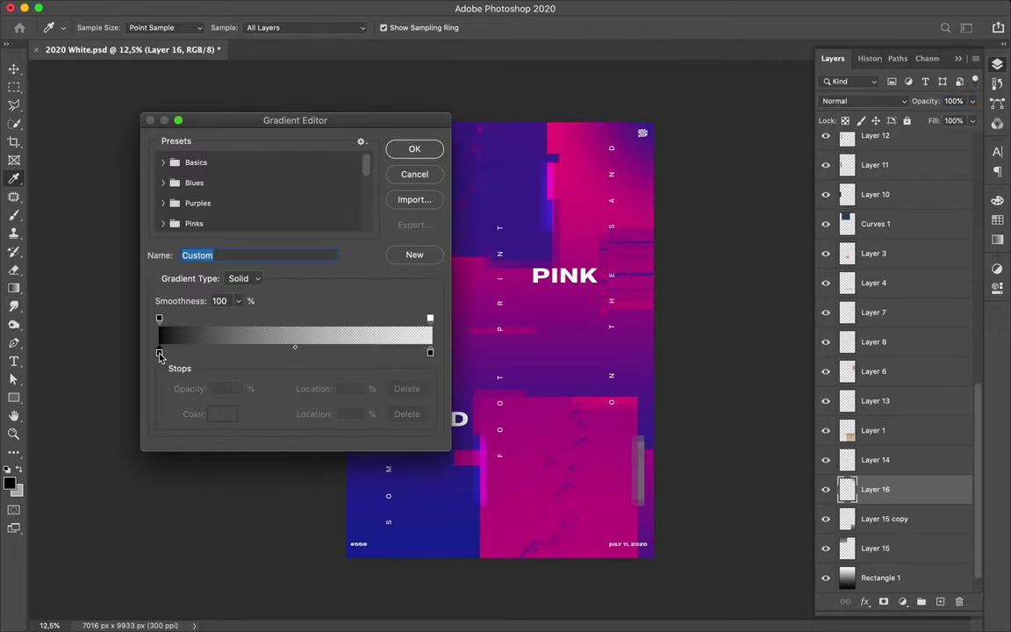
double_click(159, 352)
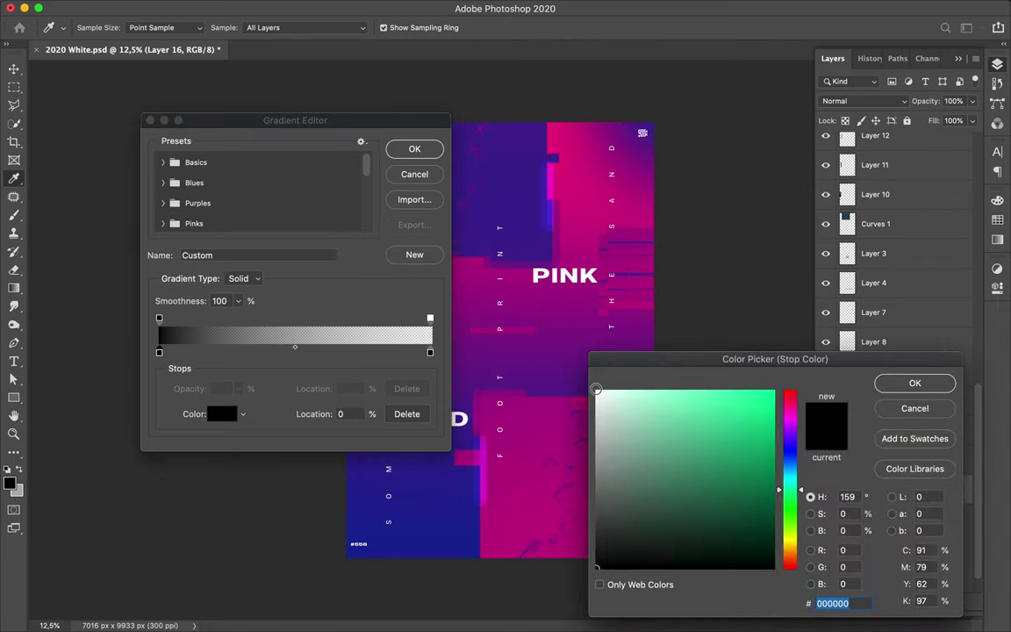
left_click(600, 394)
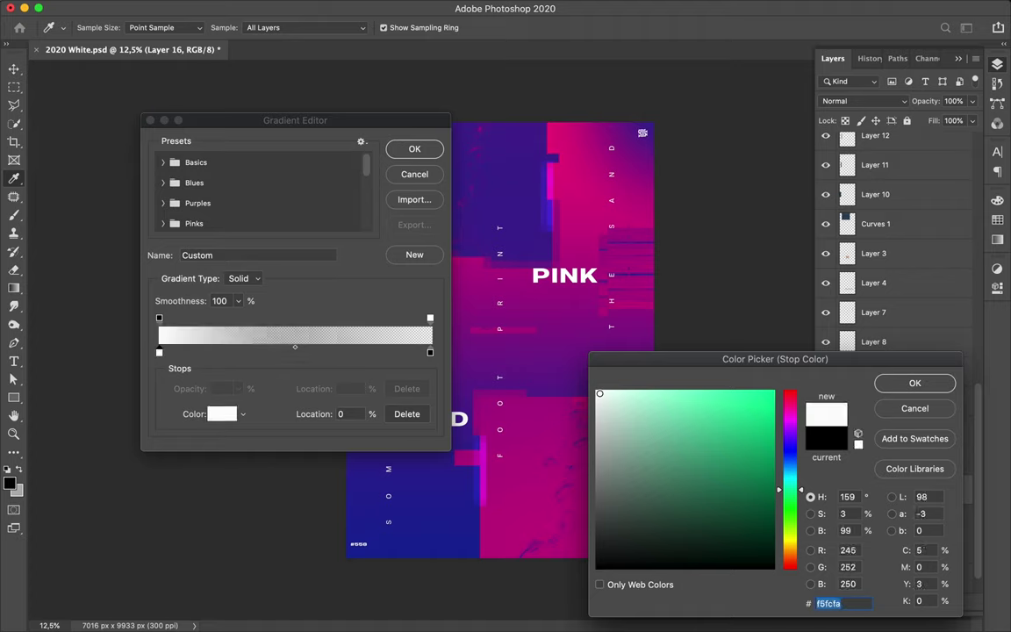
left_click(598, 392)
type("ffffff")
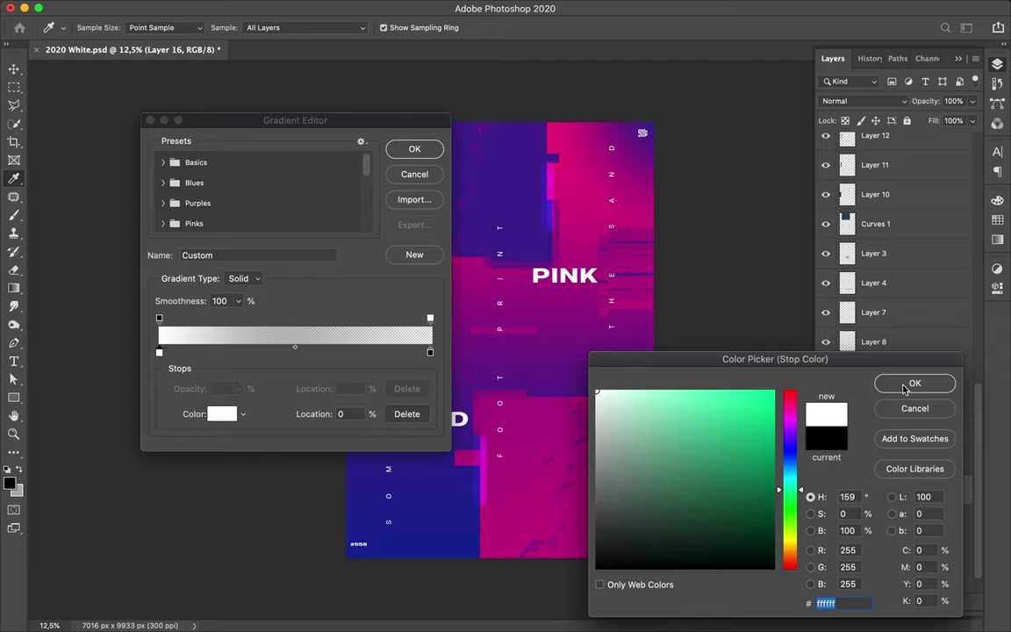
left_click(904, 388)
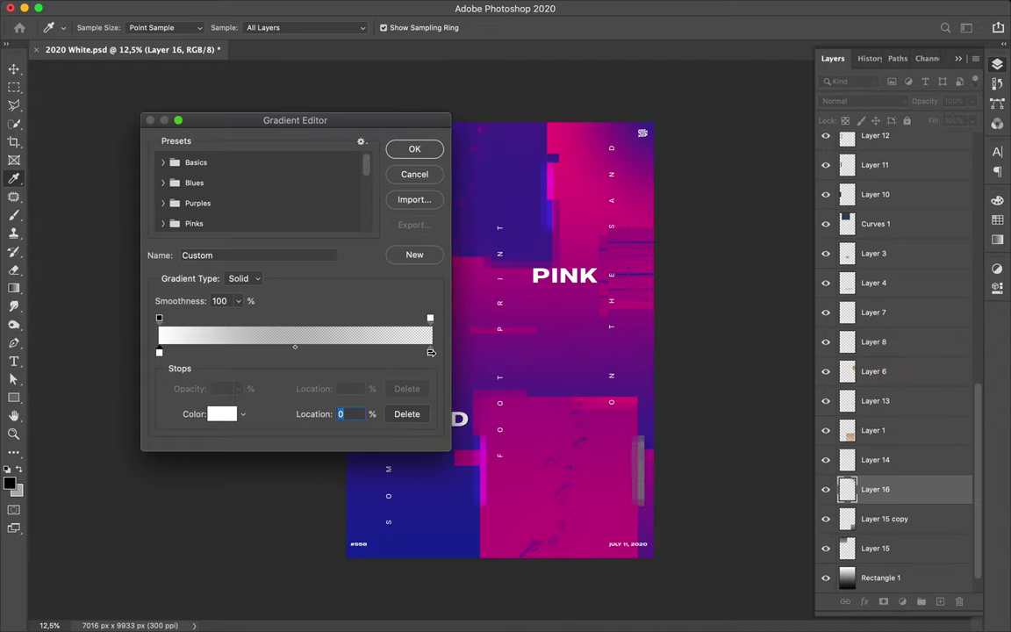
double_click(430, 354)
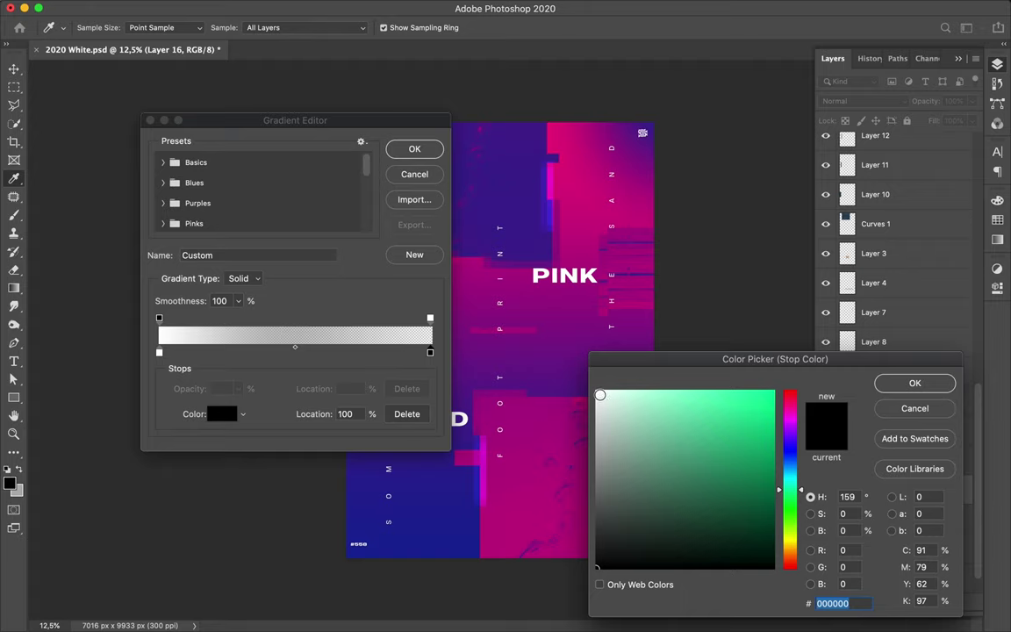
key("Return")
key("Return")
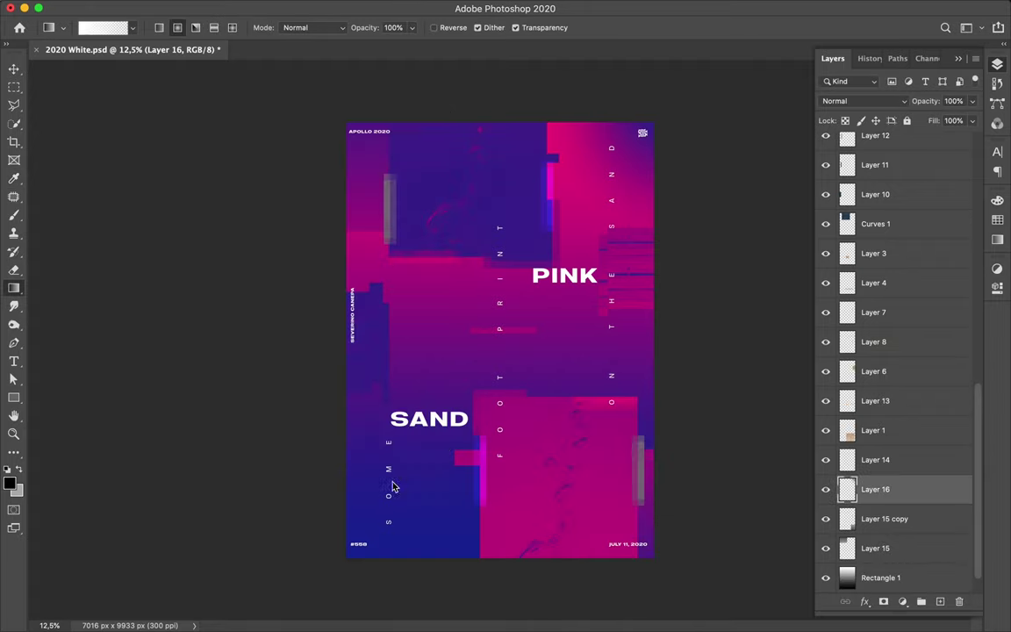
- Lay the gradient from bottom-left toward SAND, then scale the layer to about 90%
left_click_drag(343, 564, 457, 429)
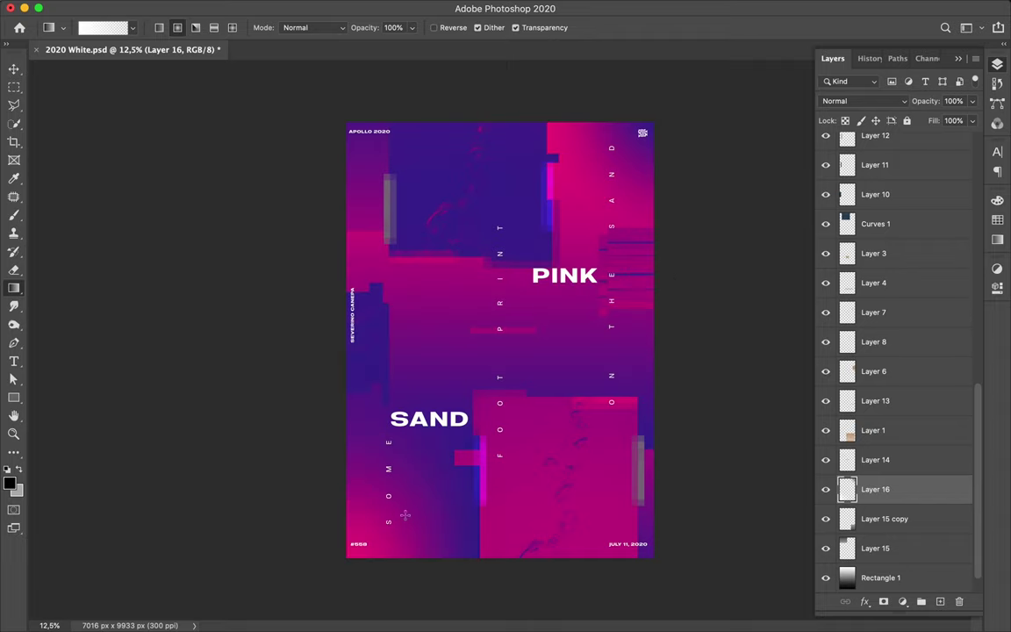
key("v")
left_click_drag(346, 494, 387, 555)
key("ctrl+t")
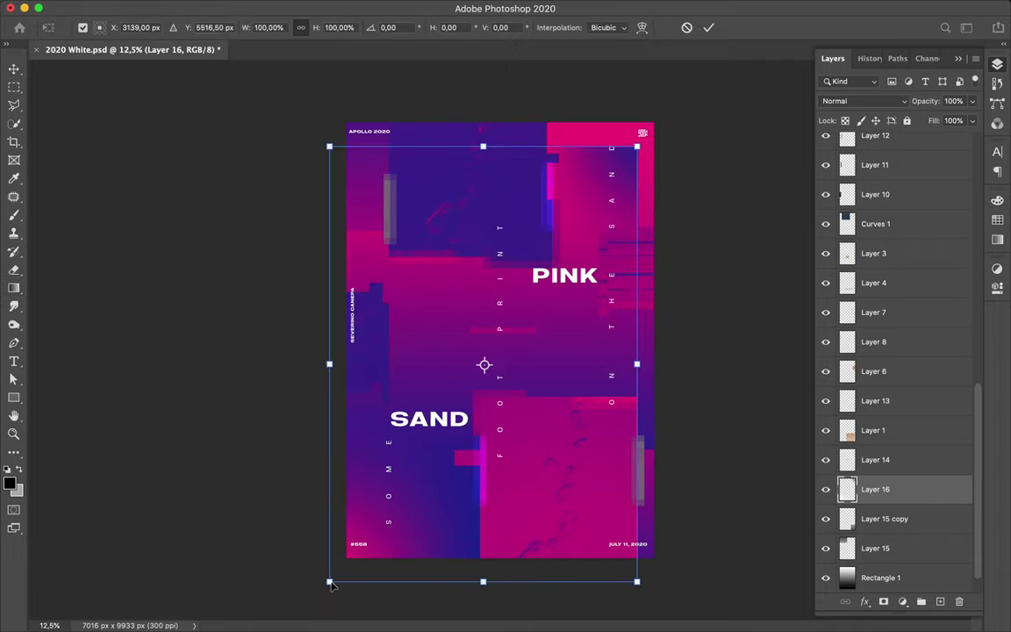
left_click_drag(330, 581, 361, 538)
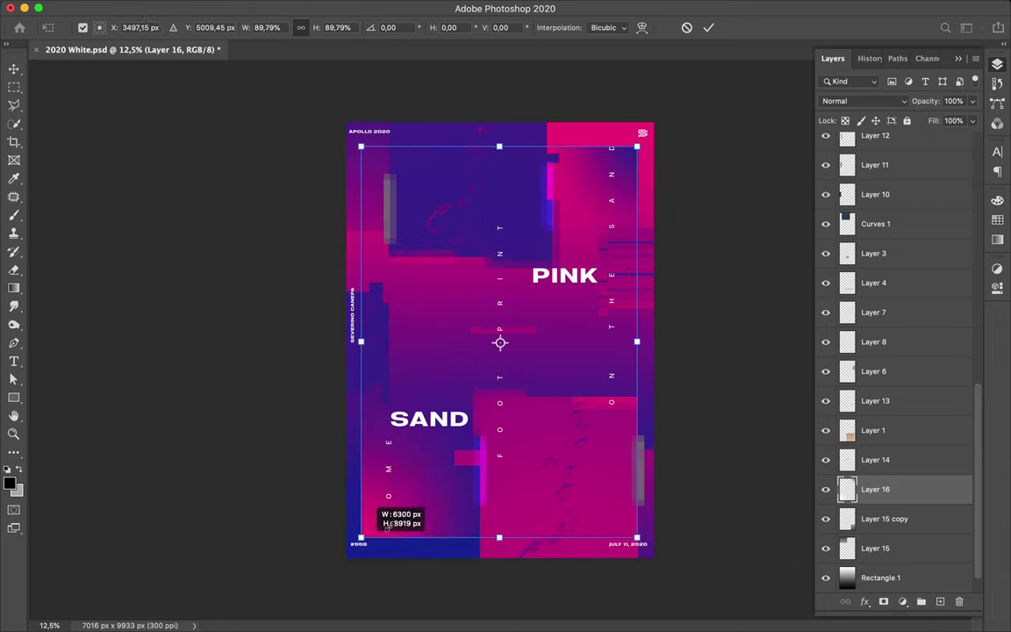
key("Return")
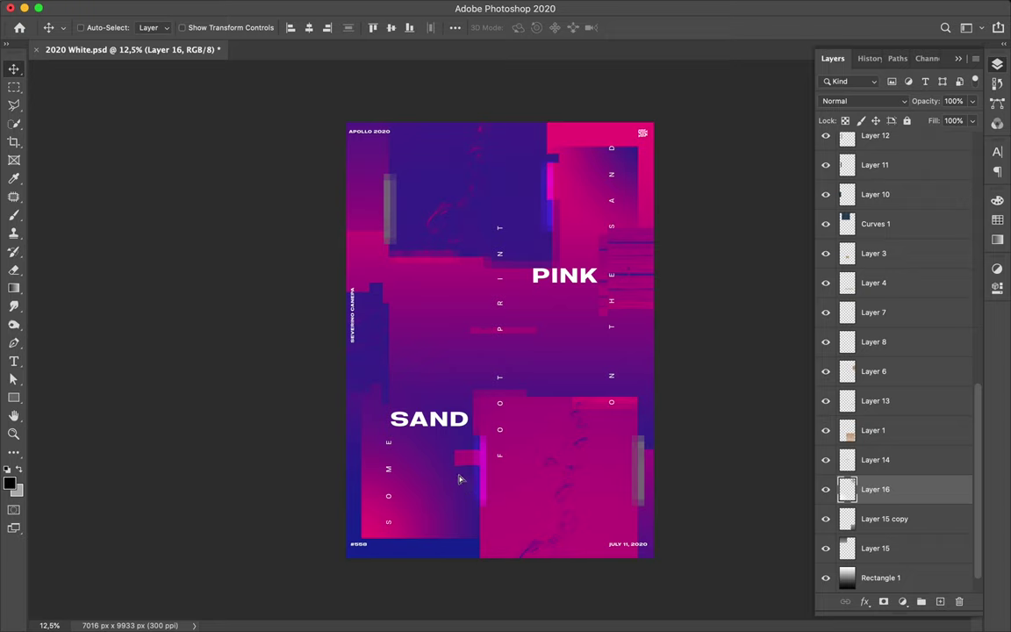
- Copy two narrow vertical strips of Layer 1 onto new layers, offsetting the first
left_click(566, 455, "ctrl")
key("m")
mouse_move(534, 388)
left_mouse_down()
mouse_move(554, 566)
mouse_move(560, 542)
left_mouse_up()
key("ctrl+j")
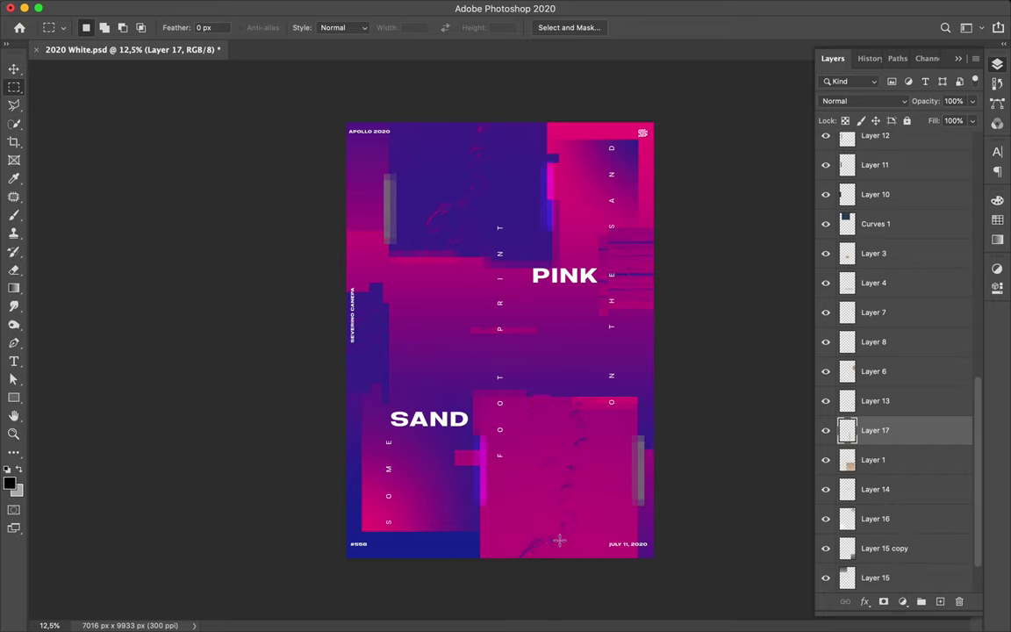
key("v")
left_click_drag(490, 443, 571, 490)
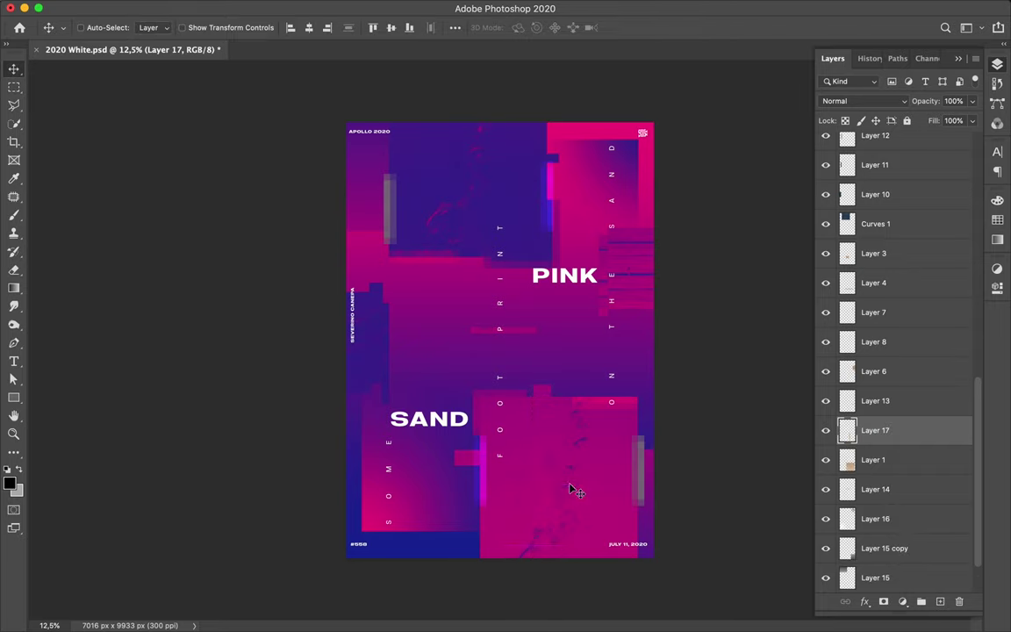
key("m")
mouse_move(548, 380)
left_mouse_down()
mouse_move(557, 565)
mouse_move(549, 492)
left_mouse_up()
key("ctrl+j")
key("v")
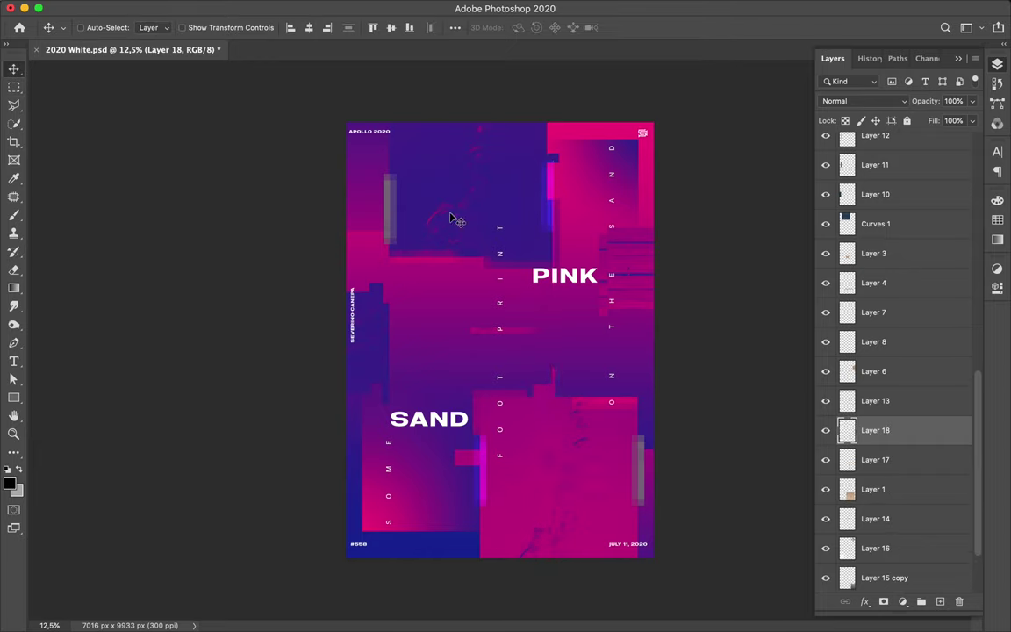
- Copy a narrow strip of the top block from Curves 1 and shift it left
left_click(454, 218, "ctrl")
key("m")
left_click_drag(469, 121, 479, 256)
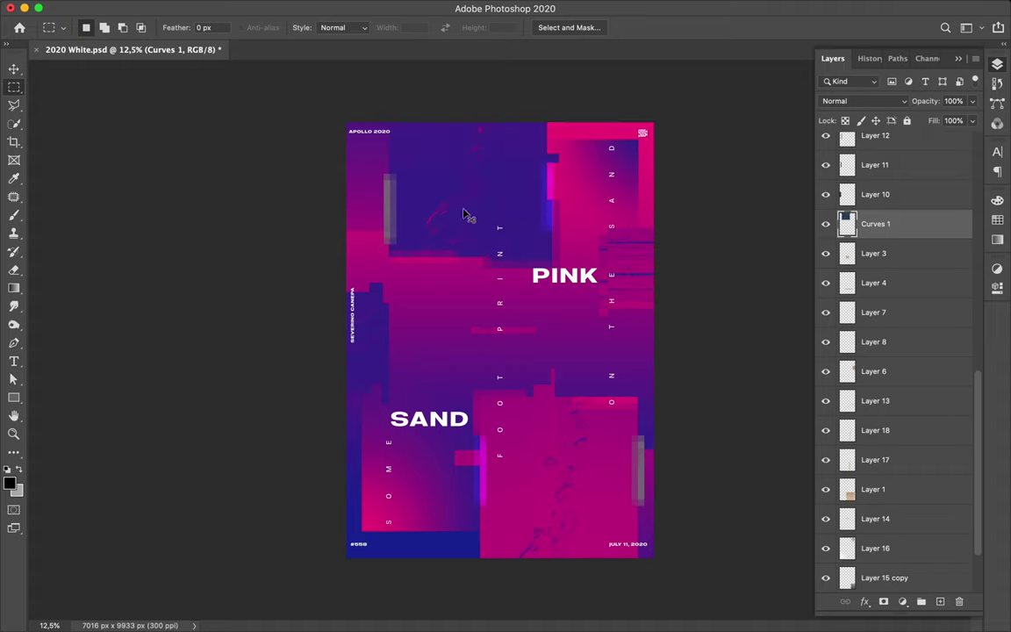
key("ctrl+j")
key("v")
left_click_drag(471, 196, 431, 150)
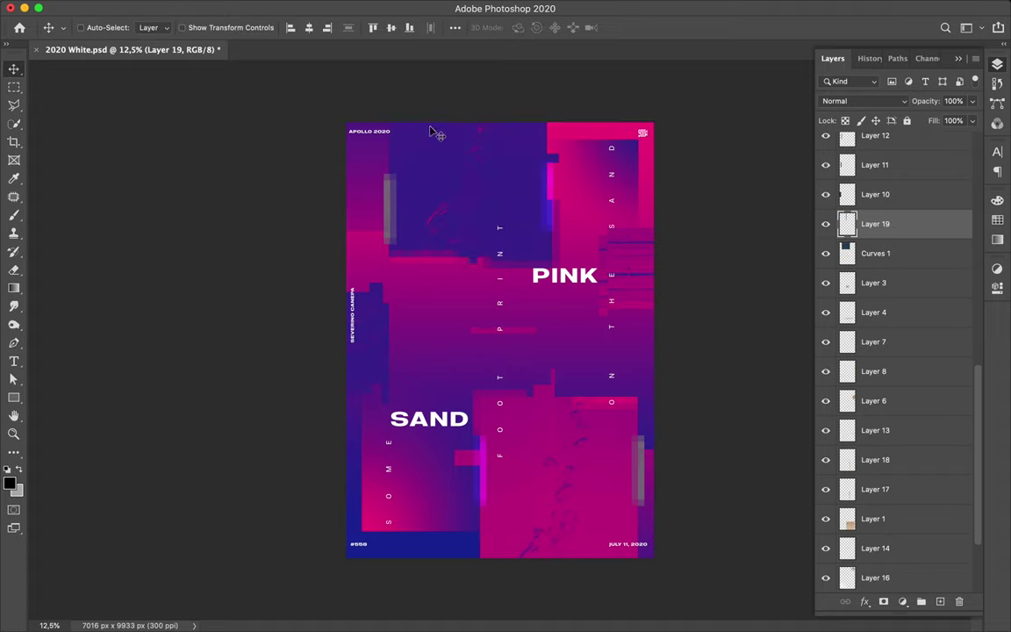
- Copy another narrow strip from the poster top onto a new layer from Curves 1
key("m")
left_click_drag(440, 122, 459, 265)
key("ctrl+c")
left_click(606, 219)
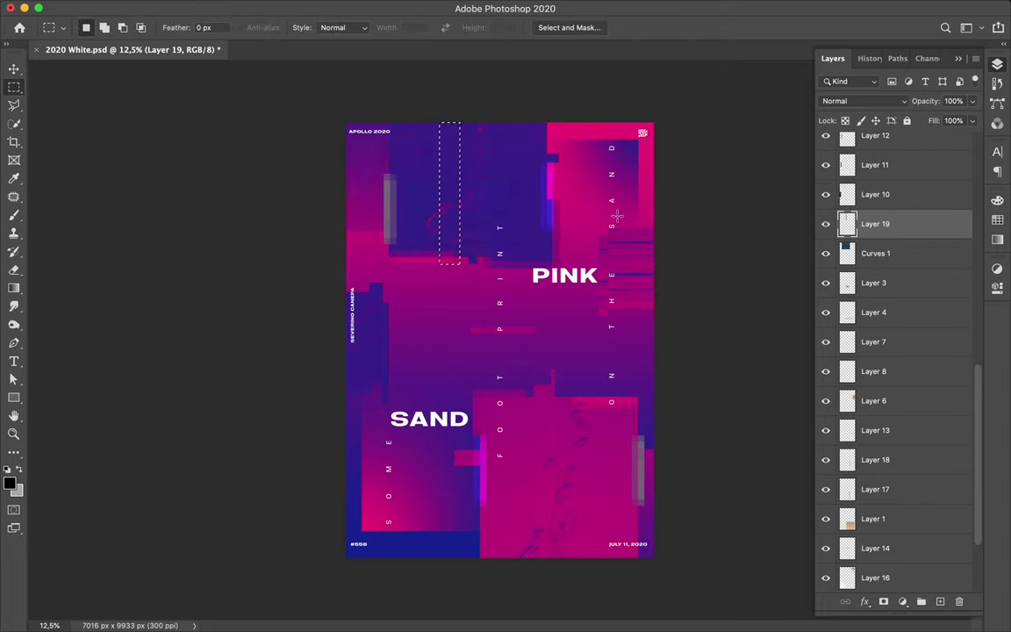
key("alt+bracketleft")
key("ctrl+j")
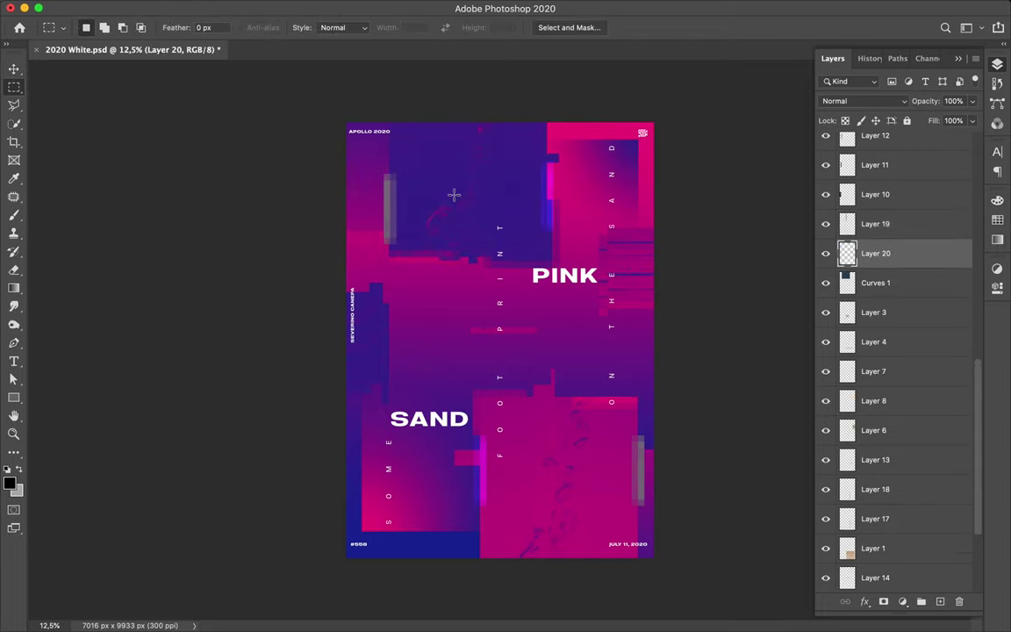
key("v")
- Select a narrow strip beside the ON THE SAND caption and try copying it
key("m")
left_click_drag(605, 246, 617, 322)
key("ctrl+c")
key("Return")
left_click(614, 260, "ctrl")
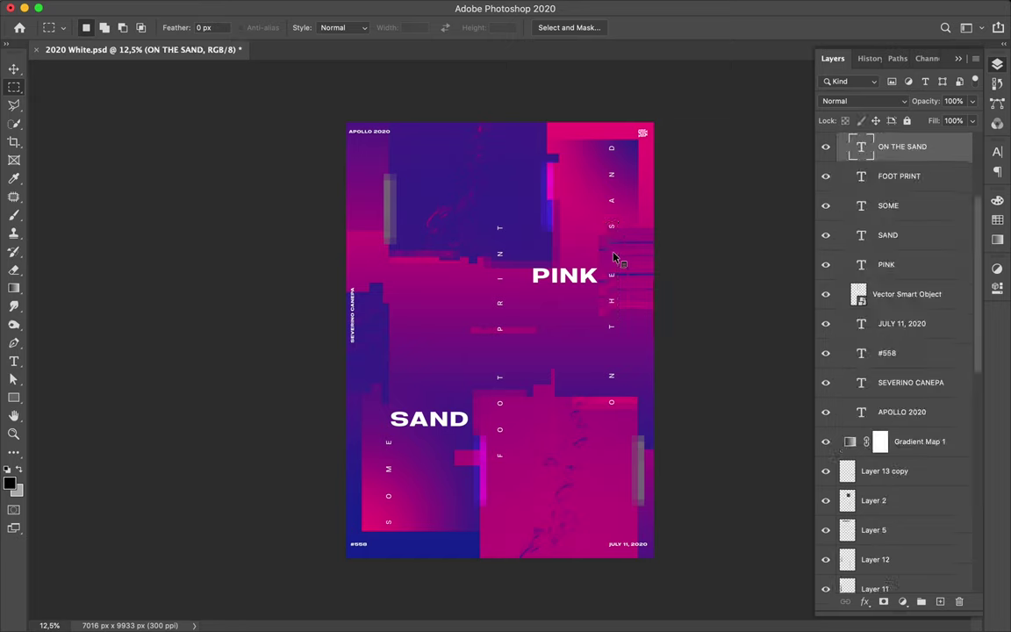
- Copy two strips from Layer 6 onto new layers and offset them near the caption
left_click(643, 260, "ctrl")
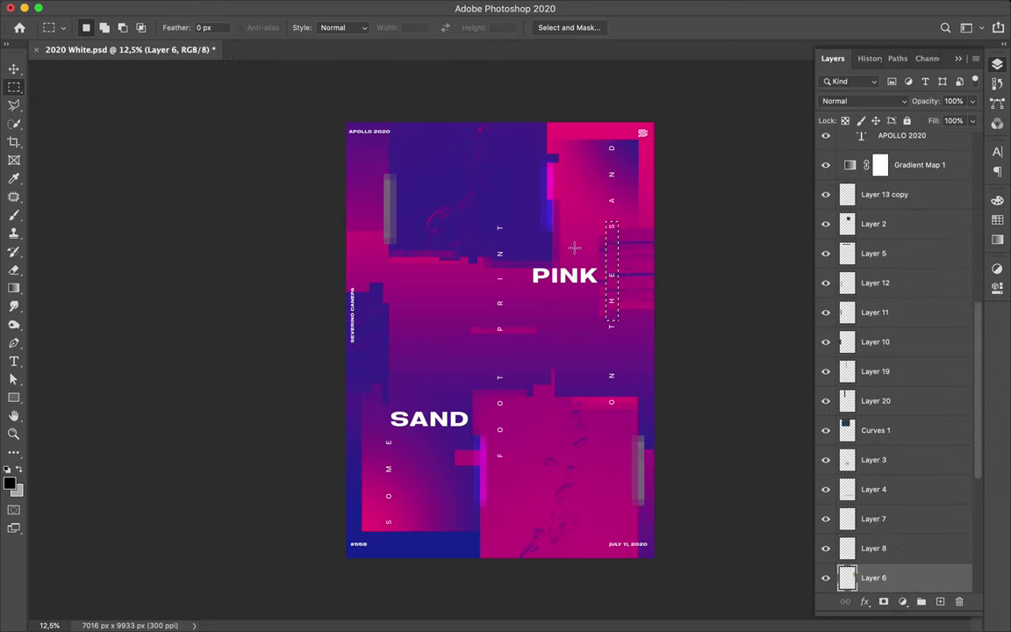
key("ctrl+j")
mouse_move(613, 252)
left_mouse_down()
mouse_move(637, 216)
mouse_move(623, 326)
left_mouse_up()
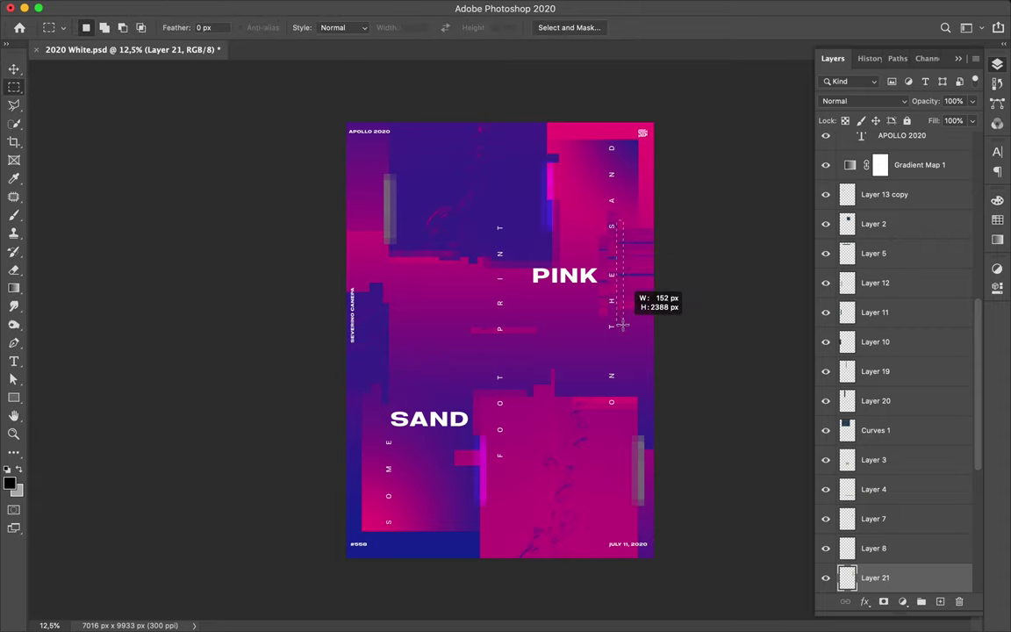
key("ctrl+j")
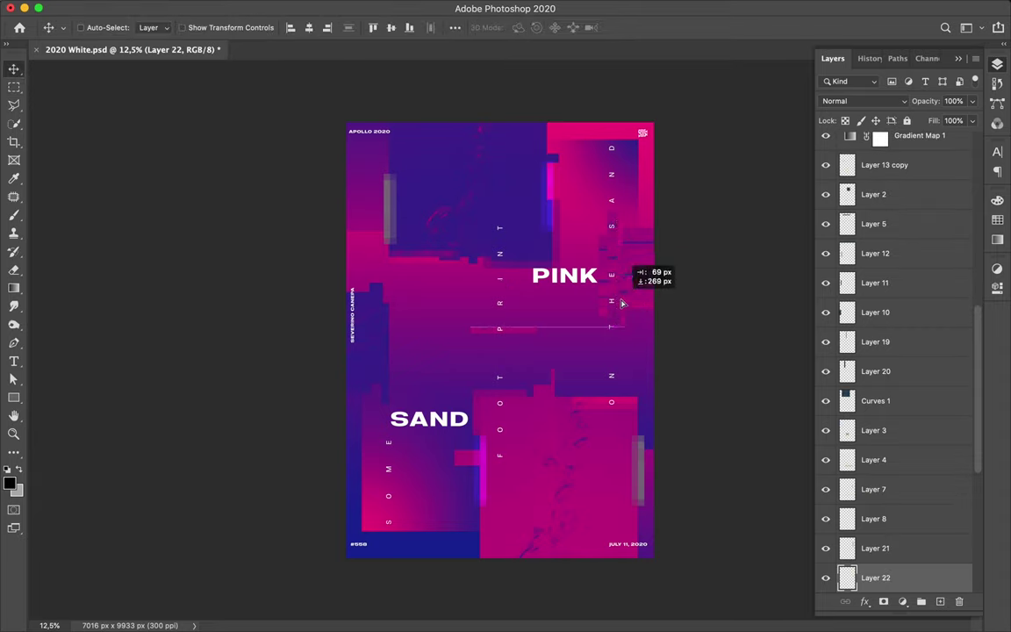
left_click_drag(647, 306, 647, 290)
- Copy a strip from Layer 20 downward, duplicate it, and move Layer 7 to the top of the Layout group
left_click(458, 234, "ctrl")
key("m")
mouse_move(428, 223)
left_mouse_down()
mouse_move(481, 229)
mouse_move(437, 291)
left_mouse_up()
key("ctrl+j")
key("ctrl+j")
left_click(492, 333, "ctrl")
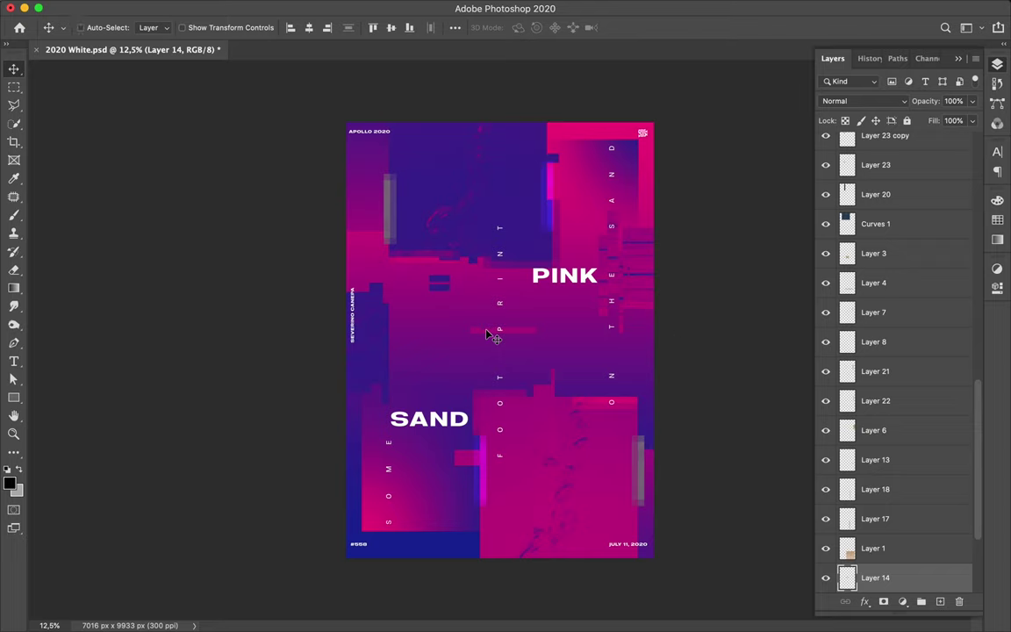
left_click(653, 358, "ctrl")
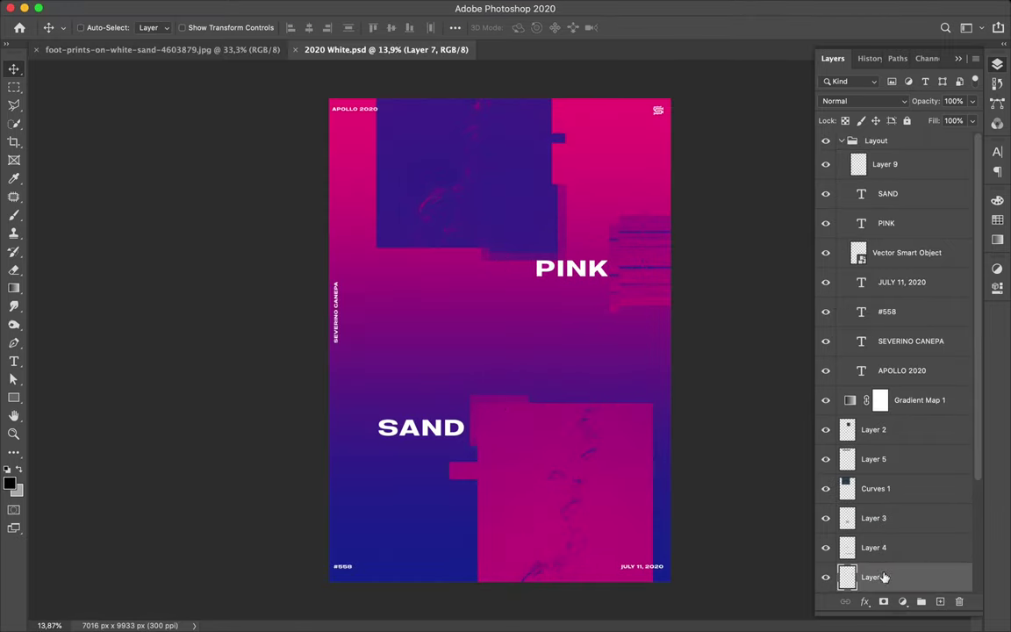
left_click_drag(873, 577, 869, 179)
- Merge the strip layers, set them to Divide, place the bar behind PINK and a copy beside SAND
key("ctrl+e")
left_click(325, 5)
left_click(865, 101)
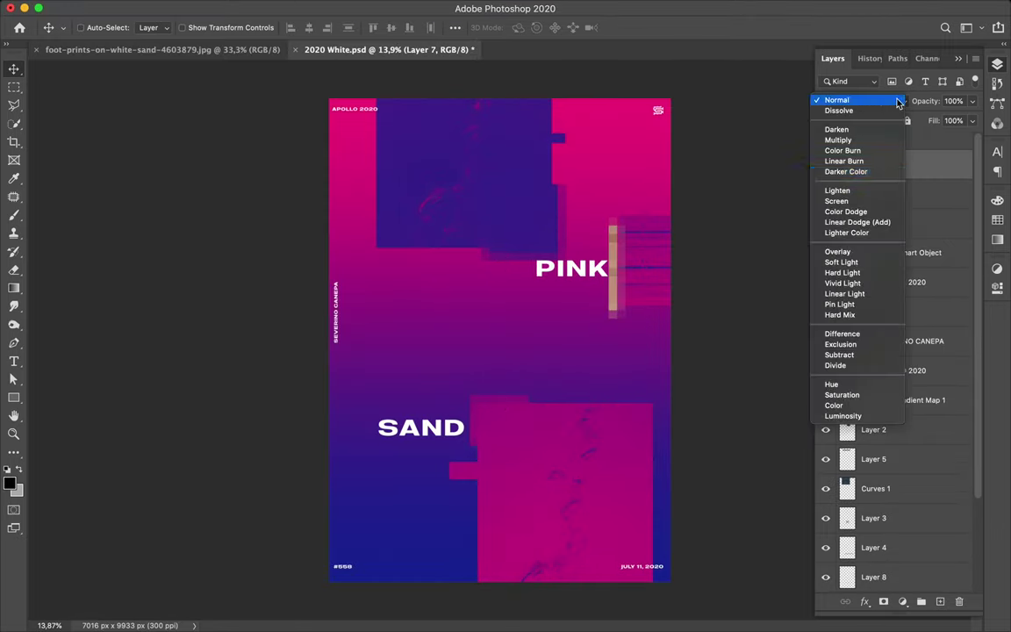
left_click(875, 365)
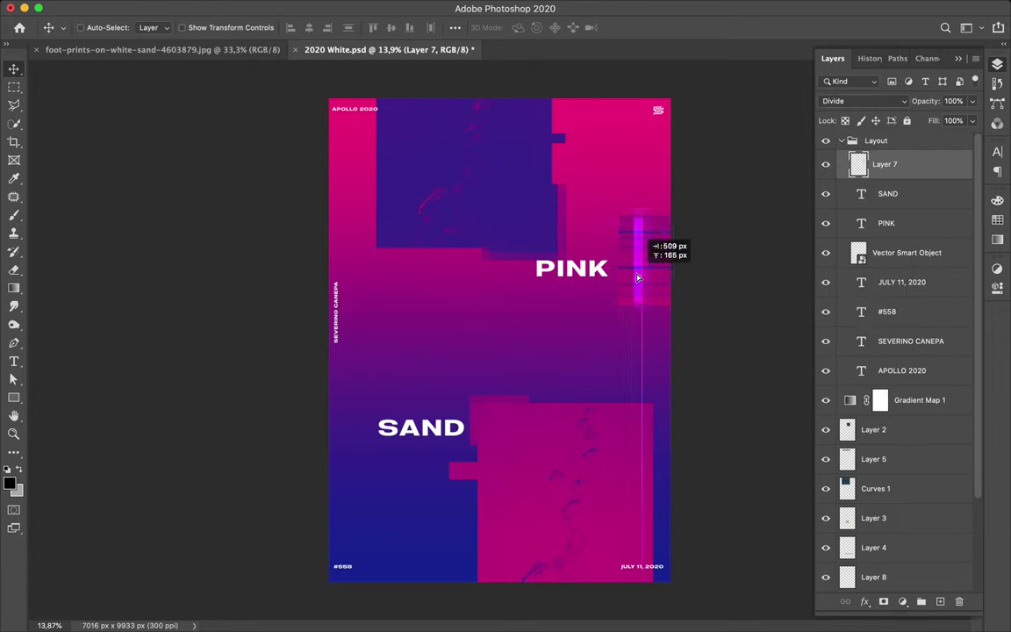
key("ctrl+t")
left_click_drag(677, 261, 614, 261)
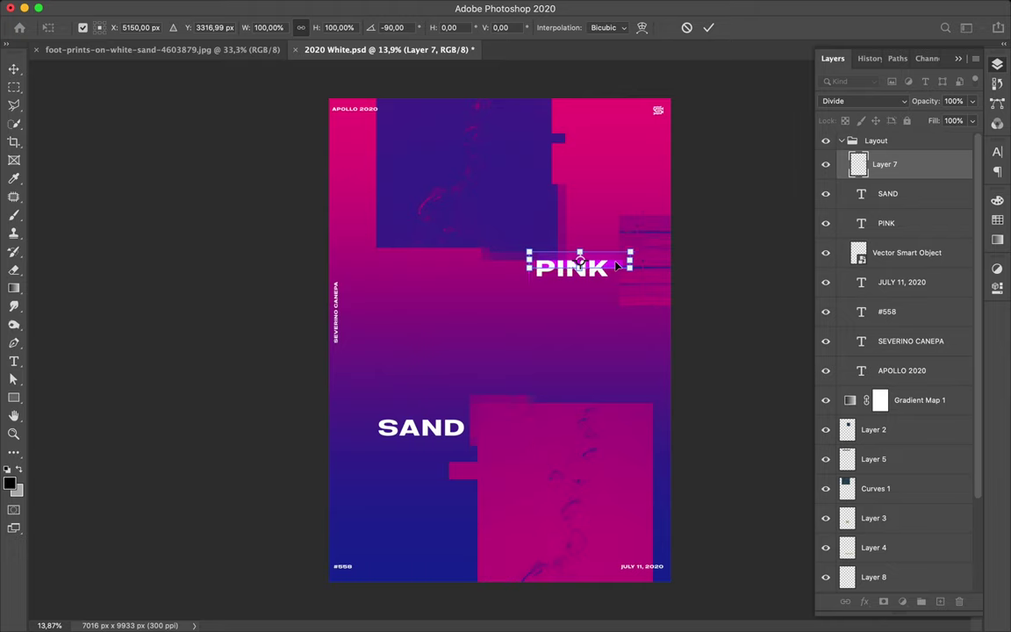
key("Return")
left_click_drag(488, 441, 489, 441)
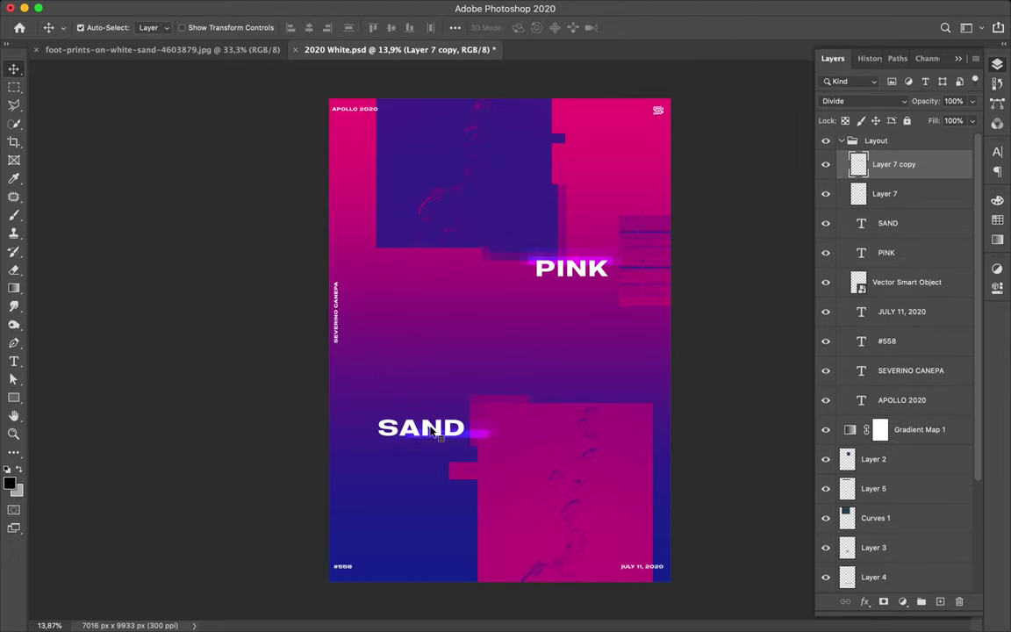
- On the Curves 1 layer, marquee a thin horizontal strip across the upper block
left_click(456, 234)
key("m")
left_click_drag(373, 199, 579, 201)
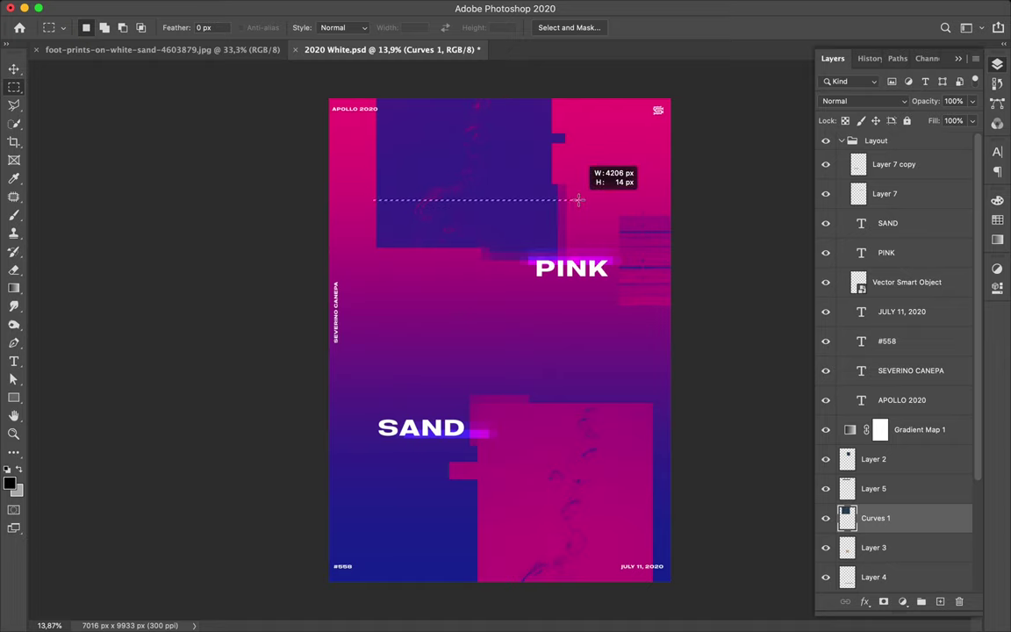
- Copy the thin strip to a new layer, stretch it into a taller block, and trim part away
key("ctrl+j")
key("v")
mouse_move(451, 206)
left_mouse_down()
mouse_move(428, 249)
mouse_move(439, 260)
mouse_move(439, 350)
mouse_move(452, 323)
left_mouse_up()
key("ctrl+t")
key("Return")
key("m")
mouse_move(385, 255)
left_mouse_down()
mouse_move(605, 355)
mouse_move(451, 312)
left_mouse_up()
key("Delete")
key("ctrl+j")
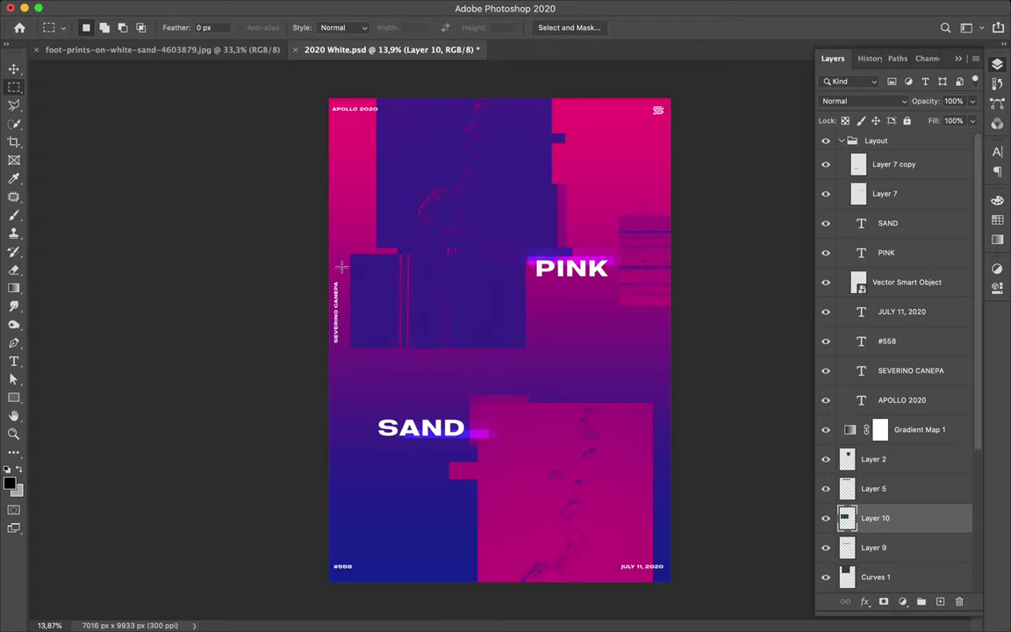
- Copy another left-side block to a new layer, shift it down and rotate it upright near the left edge
left_click(541, 372)
left_click_drag(332, 278, 546, 373)
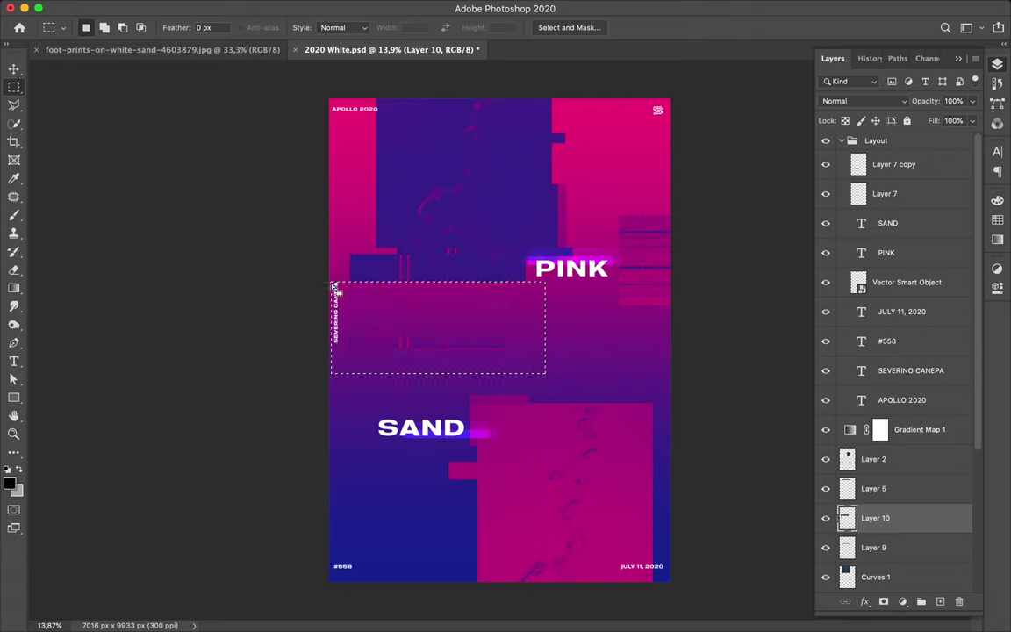
key("ctrl+j")
key("v")
mouse_move(439, 325)
left_mouse_down()
mouse_move(420, 309)
mouse_move(402, 334)
left_mouse_up()
key("ctrl+t")
mouse_move(344, 287)
left_mouse_down("shift")
mouse_move(453, 299)
mouse_move(389, 351)
left_mouse_up("shift")
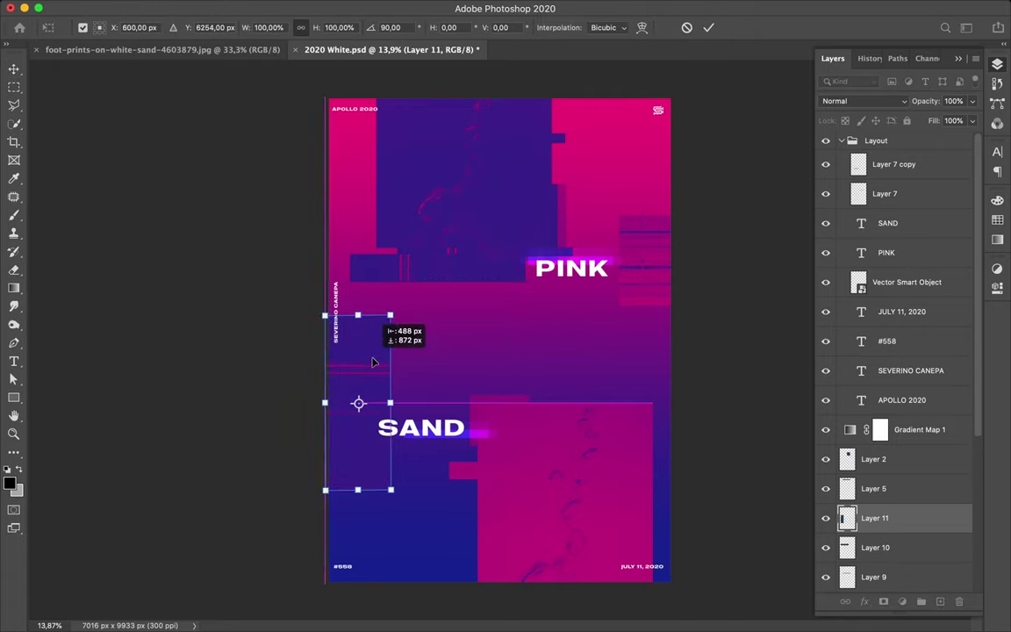
key("Return")
- Copy two tall areas over the left blocks onto new layers and offset them toward the left edge
key("m")
left_click_drag(342, 305, 433, 520)
key("ctrl+j")
key("v")
left_click_drag(388, 361, 367, 370)
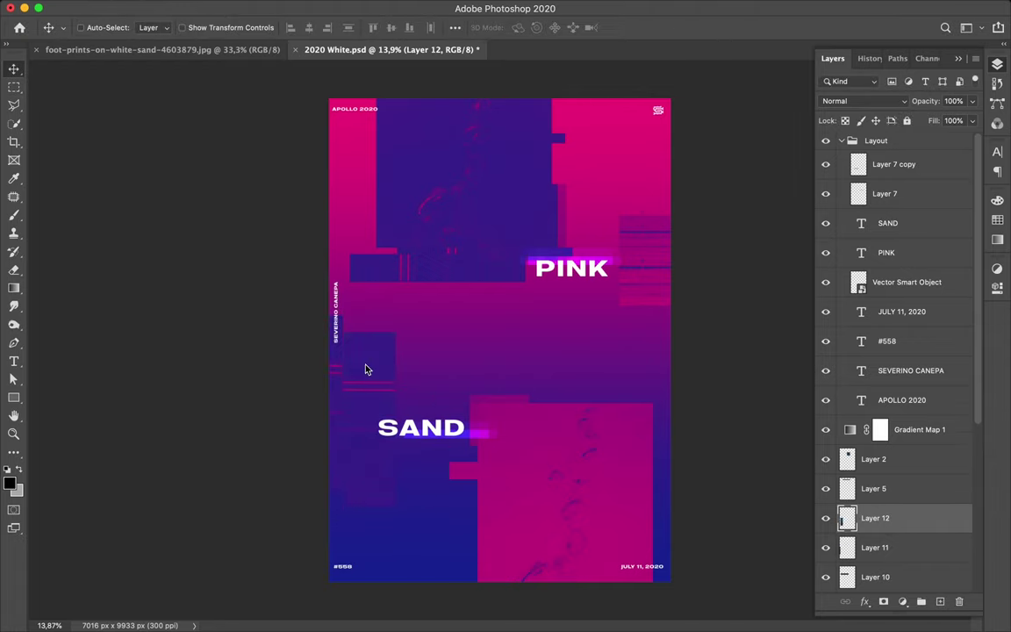
key("m")
left_click_drag(352, 327, 419, 538)
key("ctrl+j")
key("v")
left_click_drag(386, 377, 372, 349)
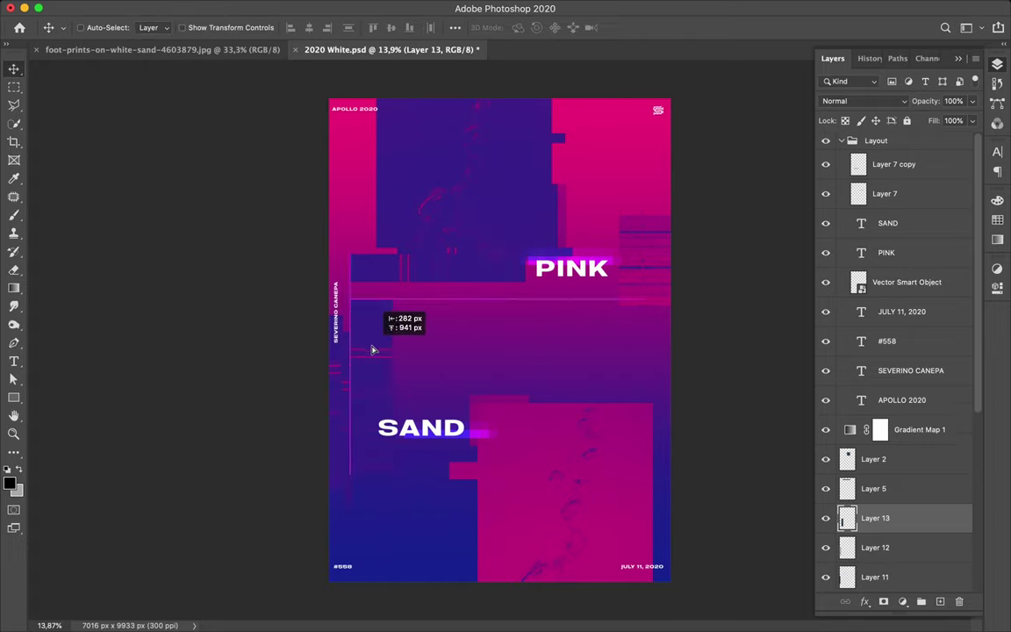
- Copy thin right-edge slices from Layer 6 onto new layers, dismissing an empty-selection warning
left_click(627, 232, "ctrl")
key("m")
mouse_move(613, 200)
left_mouse_down()
mouse_move(635, 319)
mouse_move(638, 286)
left_mouse_up()
key("ctrl+j")
key("v")
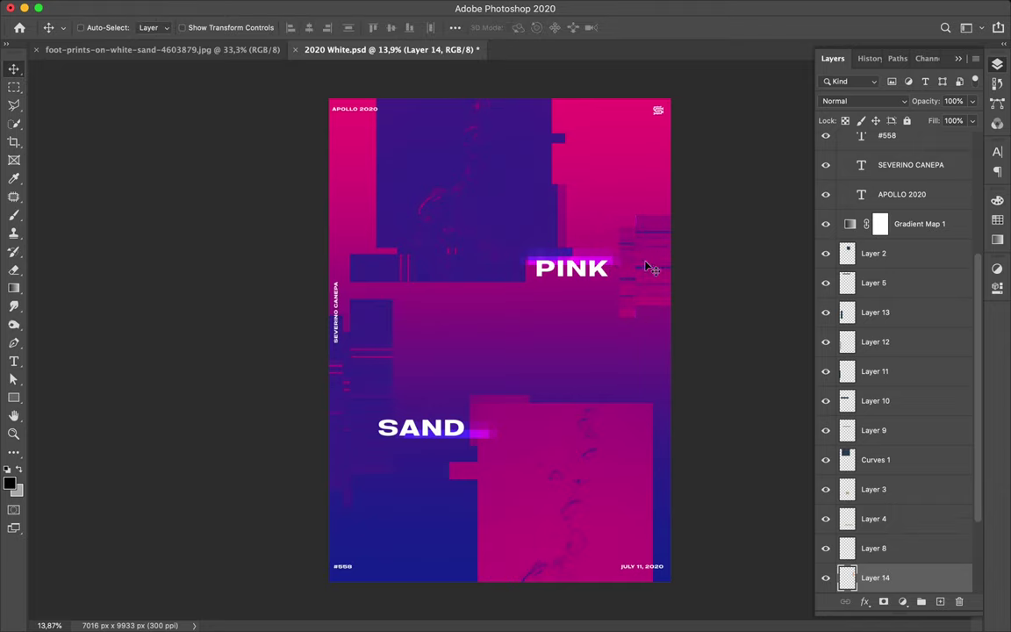
key("m")
left_click_drag(650, 202, 660, 320)
key("ctrl+j")
key("Return")
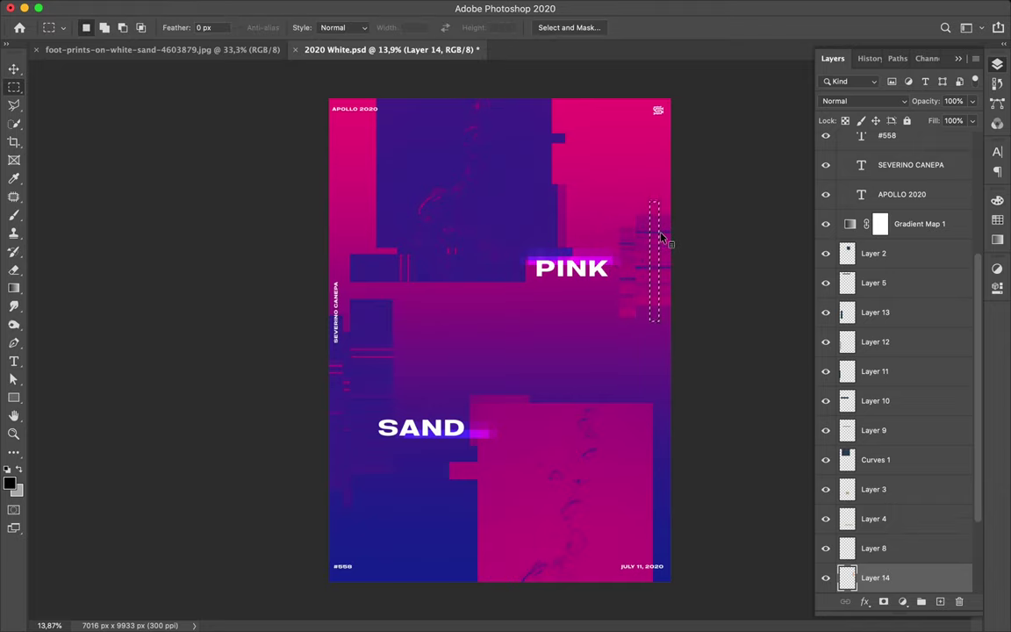
- Nudge the right-edge patches on Layer 6 slightly down, then select the Curves 1 layer
left_click(592, 258, "ctrl")
key("v")
left_click_drag(655, 271, 654, 287)
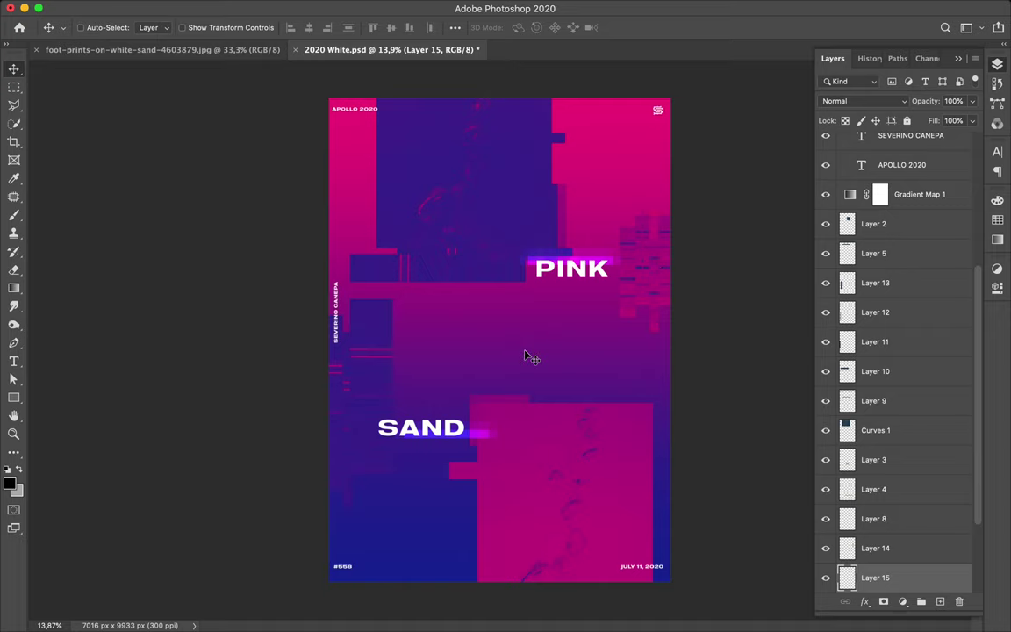
left_click(582, 277, "ctrl")
left_click(469, 198, "ctrl")
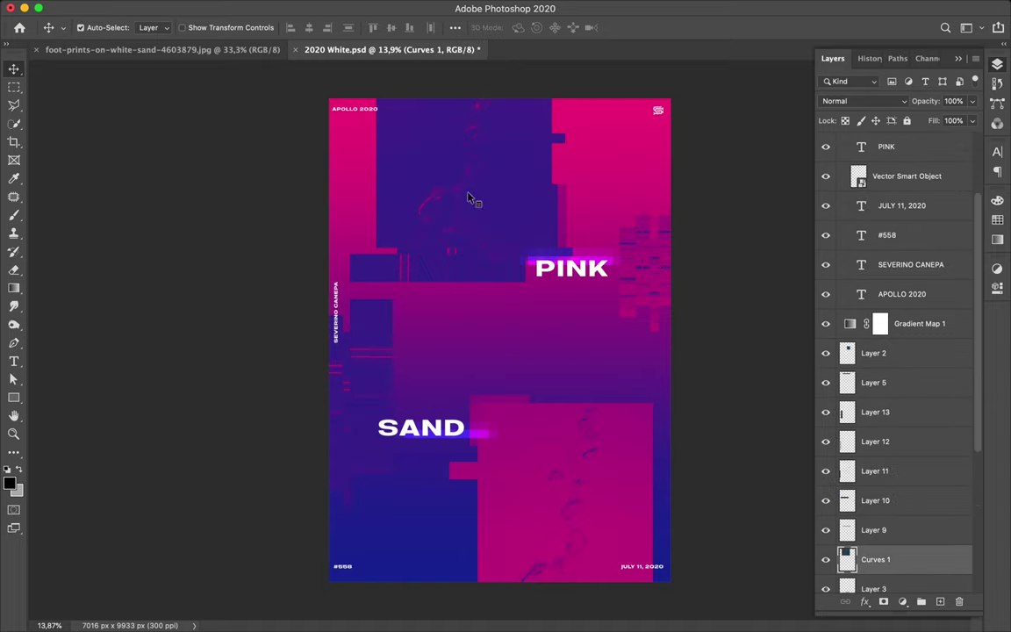
- Draw a rectangle with a pink-blue gradient fill and place it at the bottom-left, resized
key("m")
left_click_drag(372, 157, 439, 225)
left_click(378, 225)
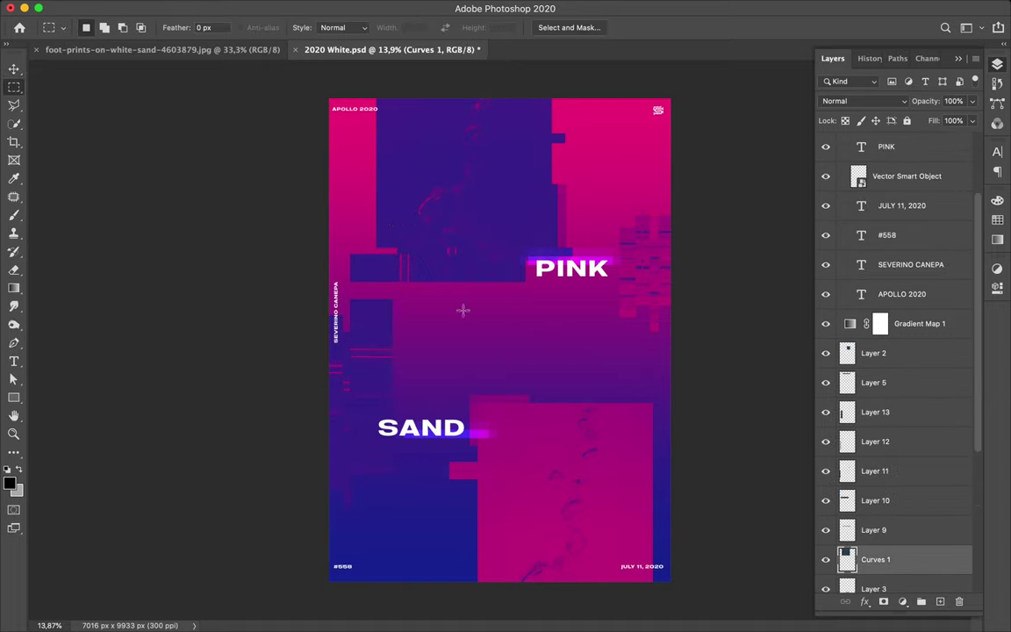
key("u")
left_click_drag(464, 311, 555, 423)
left_click(153, 27)
left_click(120, 50)
key("v")
mouse_move(544, 305)
left_mouse_down()
mouse_move(411, 465)
mouse_move(369, 391)
left_mouse_up()
key("ctrl+t")
key("Return")
- Duplicate the gradient rectangle below PINK and reverse its gradient so pink is at the bottom
left_click_drag(398, 539, 571, 323)
key("ctrl+t")
left_click_drag(606, 167, 527, 151)
key("ctrl+z")
key("Escape")
key("a")
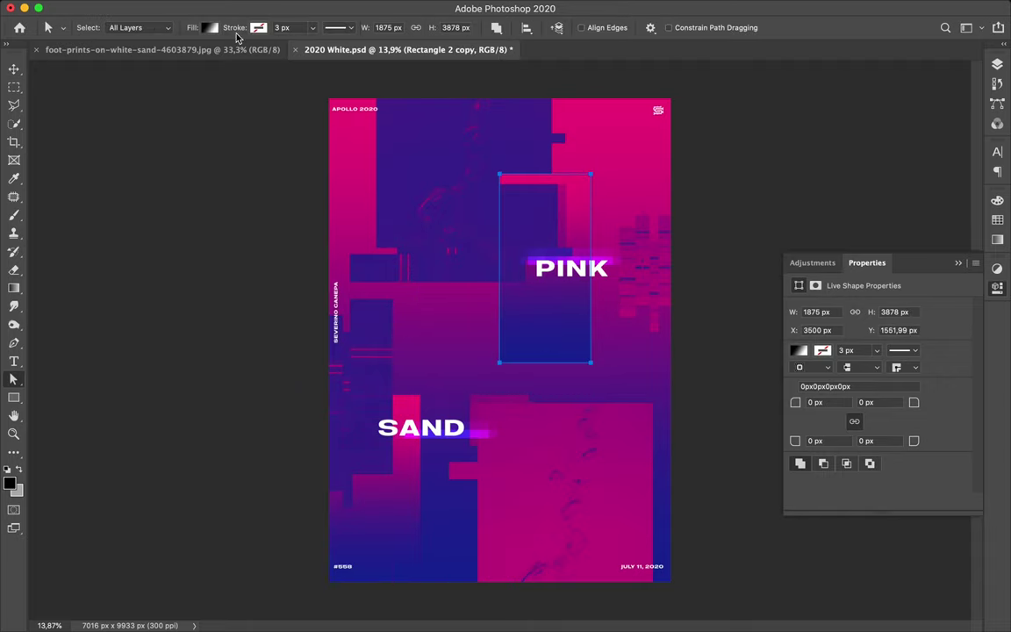
left_click(209, 27)
left_click(273, 229)
left_click(273, 228)
left_click(273, 228)
key("Return")
- Move both rectangle layers just above Rectangle 1 and reposition the pink rectangle on the poster
key("v")
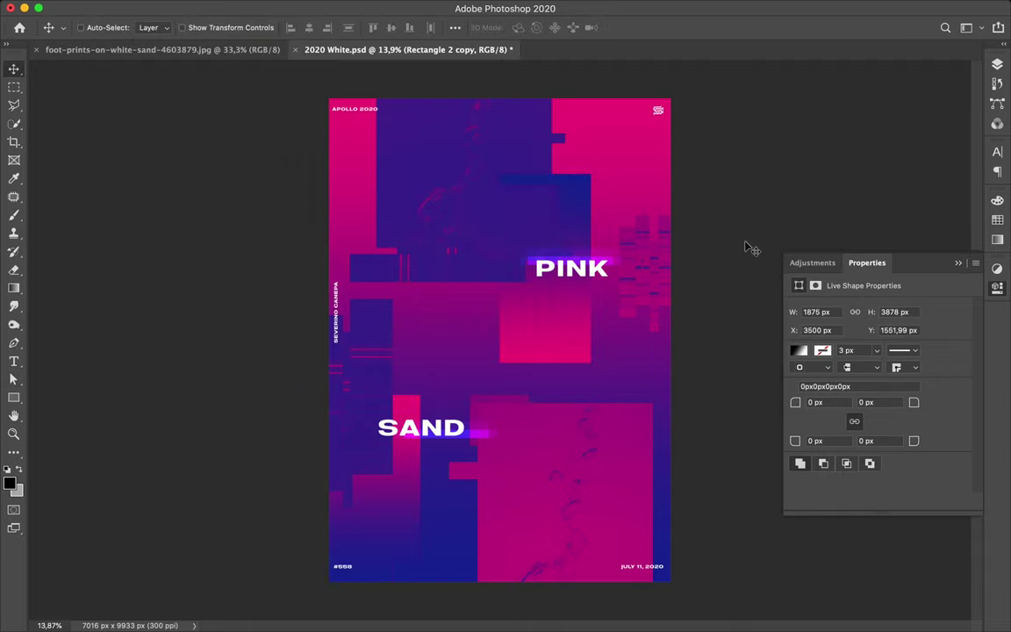
left_click(997, 64)
left_click(880, 283, "shift")
left_click_drag(880, 283, 887, 533)
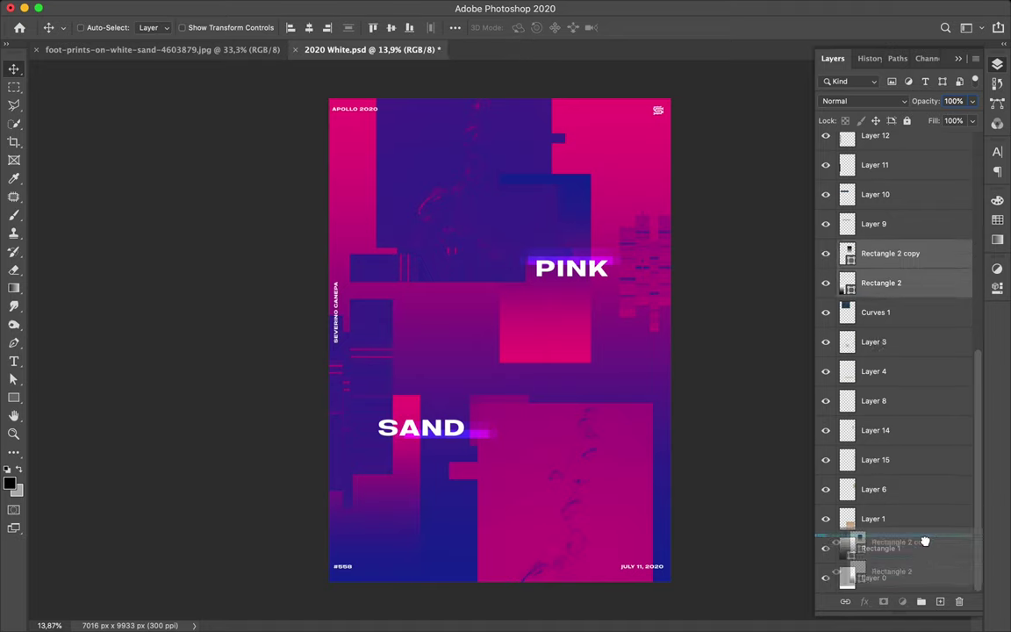
mouse_move(511, 301)
left_mouse_down()
mouse_move(542, 316)
mouse_move(538, 304)
left_mouse_up()
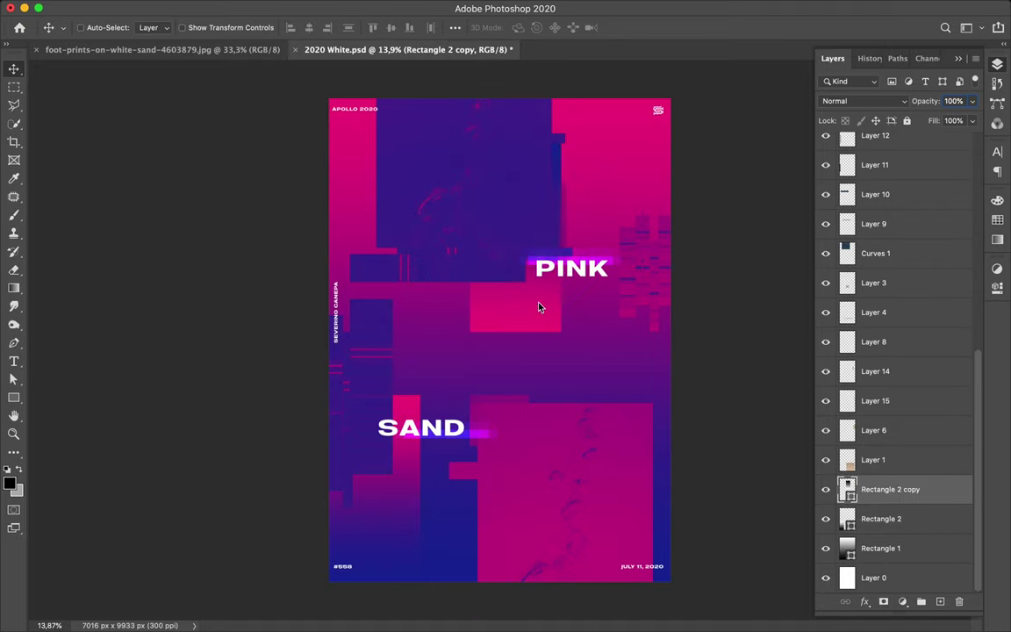
- Copy a tall narrow slice of footprint Layer 1 to a new layer, apply Mosaic and Linear Light blending
left_click(600, 463, "ctrl")
key("m")
left_click_drag(580, 429, 613, 511)
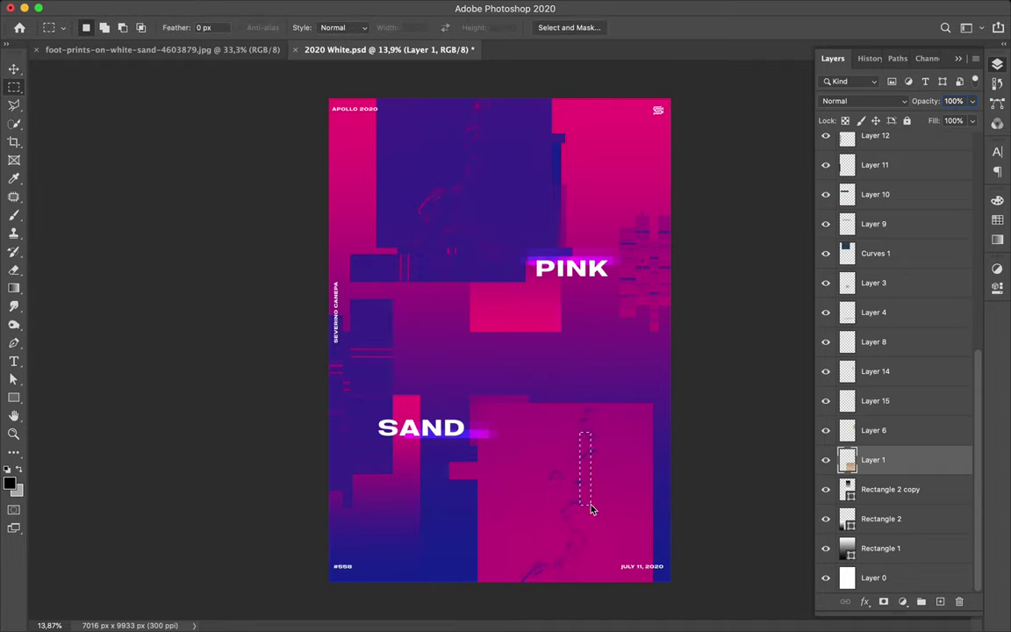
key("ctrl+j")
key("v")
left_click(485, 9)
key("Escape")
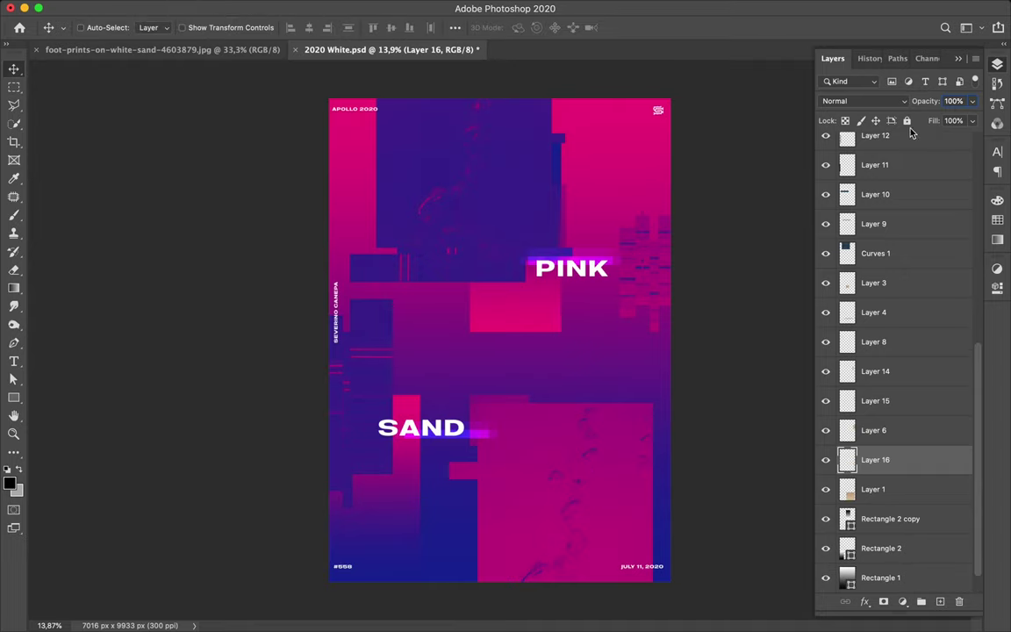
left_click(869, 101)
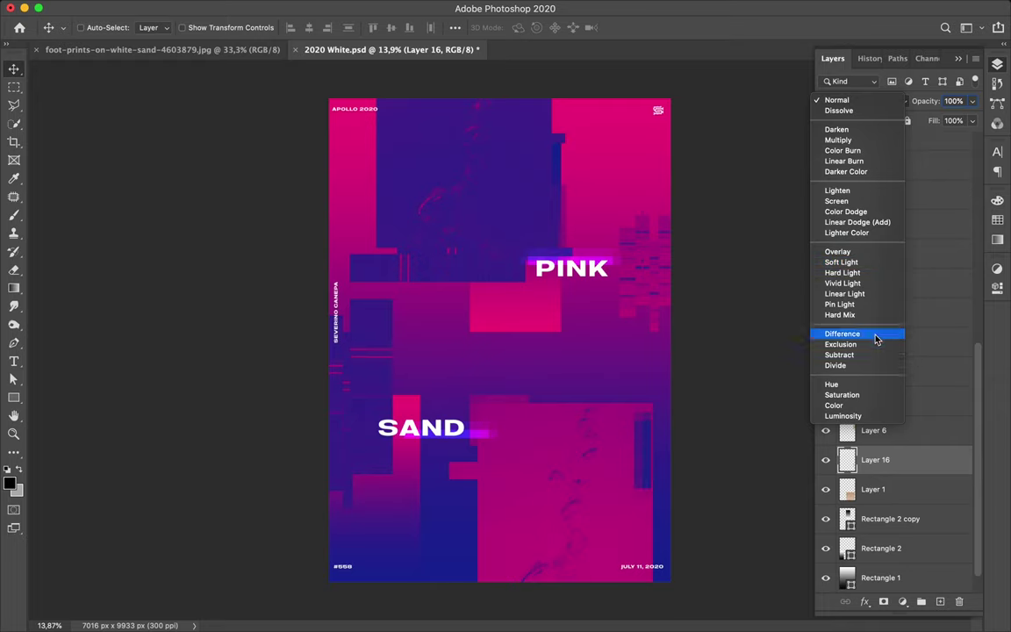
key("Escape")
key("alt+shift+j")
- Duplicate the mosaic strip, move it up the stack to the upper left, shorten it, and set Exclusion blending
left_click_drag(654, 478, 481, 526)
mouse_move(875, 459)
left_mouse_down()
mouse_move(876, 123)
mouse_move(879, 160)
left_mouse_up()
left_click(903, 101)
left_click(870, 245)
mouse_move(463, 482)
left_mouse_down()
mouse_move(467, 463)
mouse_move(384, 206)
mouse_move(379, 216)
left_mouse_up()
key("ctrl+t")
key("Return")
left_click(898, 101)
left_click(869, 111)
- Shorten the Rectangle 2 copy under PINK and save the document
left_click(895, 193)
left_click(875, 101)
left_click(875, 111)
left_click(518, 318, "ctrl")
key("ctrl+t")
left_click_drag(515, 332, 516, 293)
key("Return")
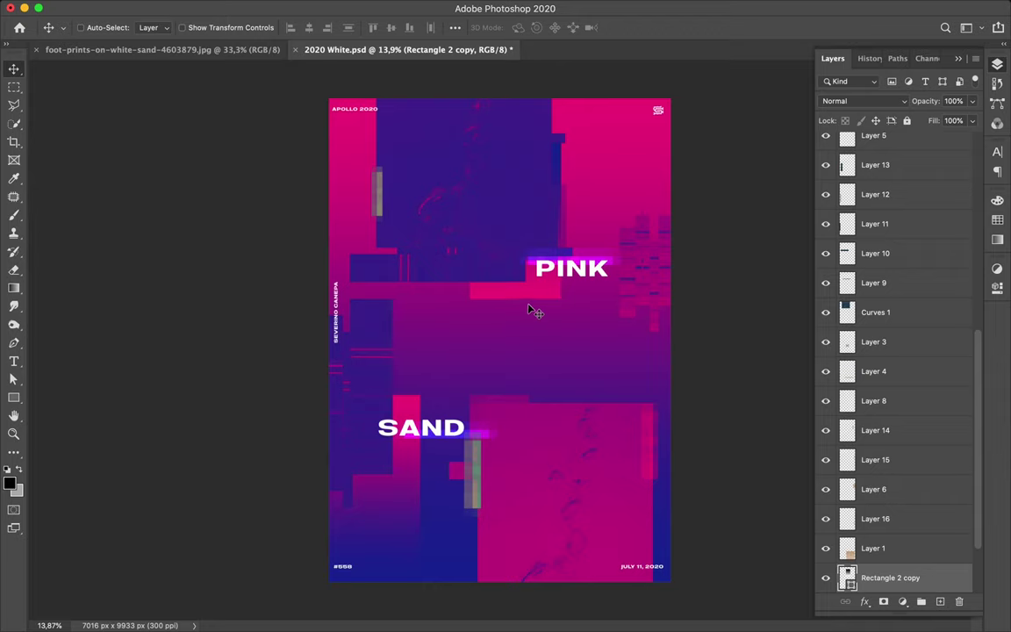
key("ctrl+s")
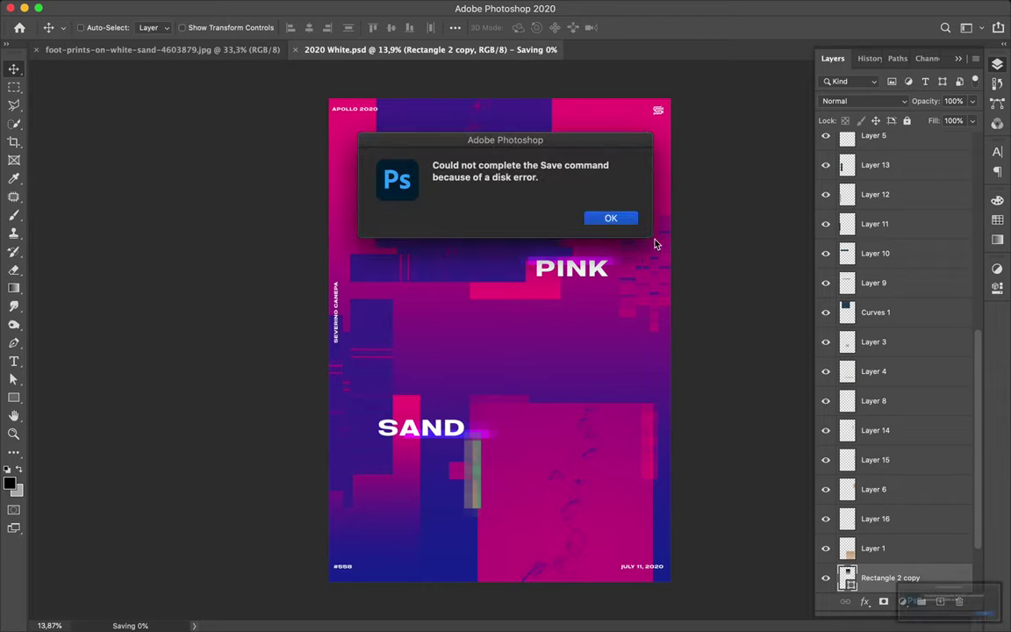
- Dismiss the disk error, place the 'Capture d'écran…07.00.17' screenshot into the poster middle, and duplicate it
left_click(611, 217)
left_click(608, 217)
mouse_move(536, 514)
left_mouse_down()
mouse_move(532, 351)
mouse_move(453, 302)
left_mouse_up()
key("Return")
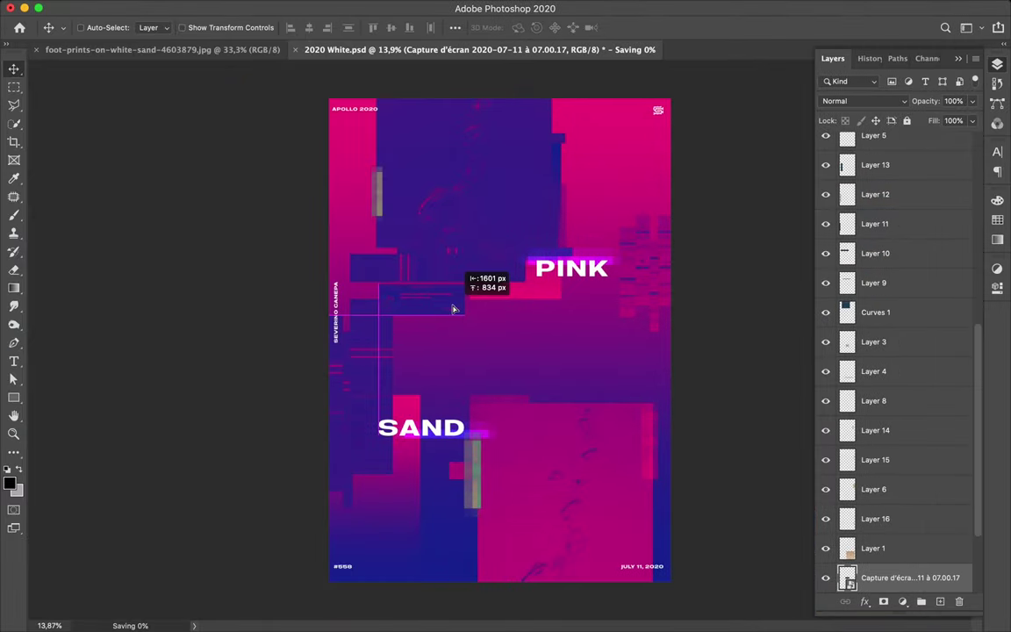
key("ctrl+j")
left_click_drag(902, 518, 903, 498)
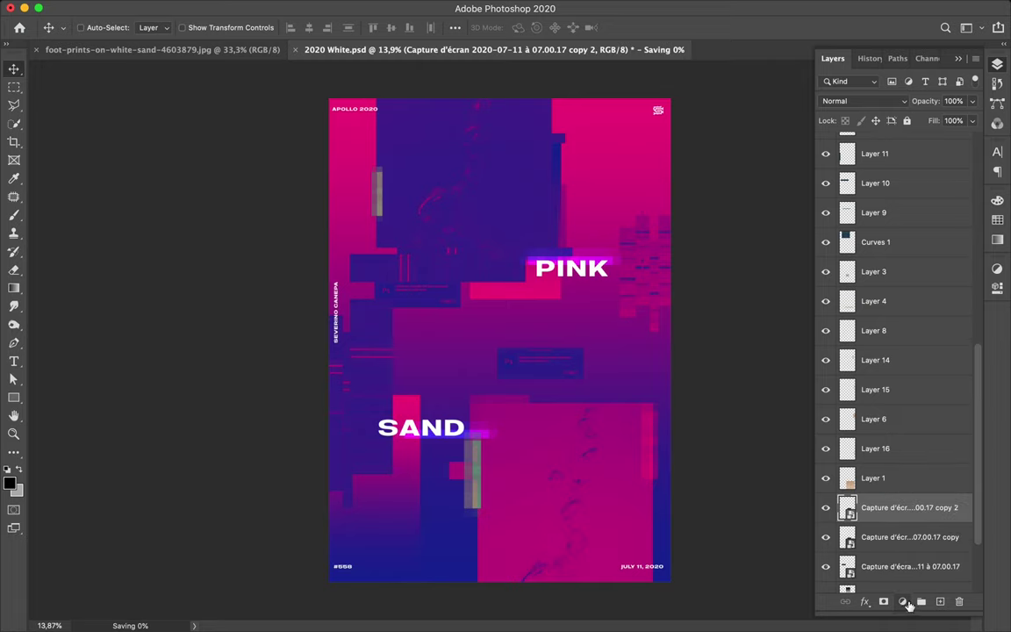
- Add a Curves adjustment layer, discarding a trial Levels adjustment first
left_click(904, 602)
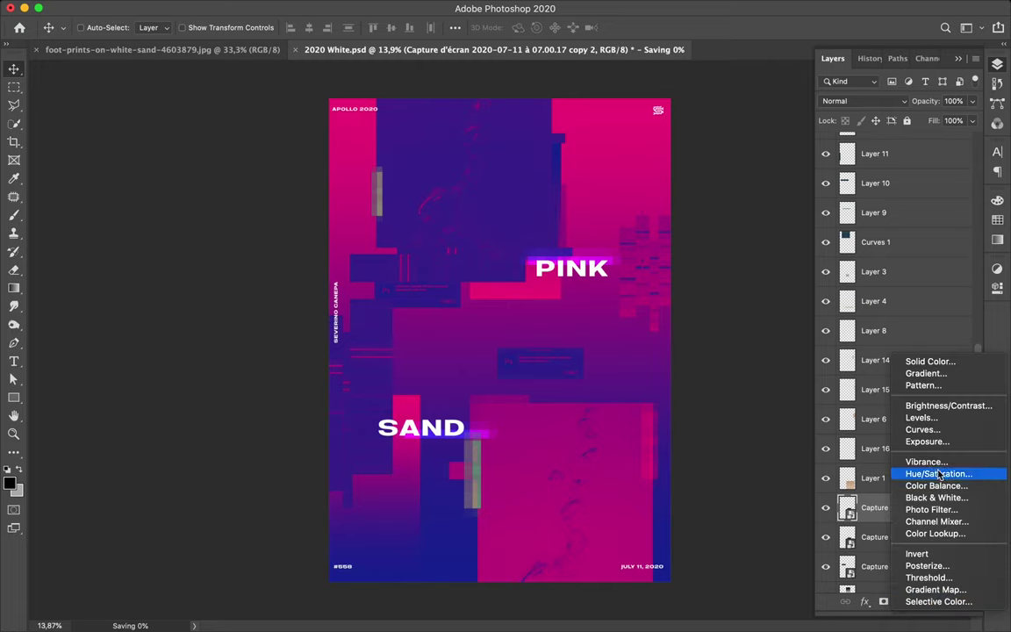
left_click(921, 419)
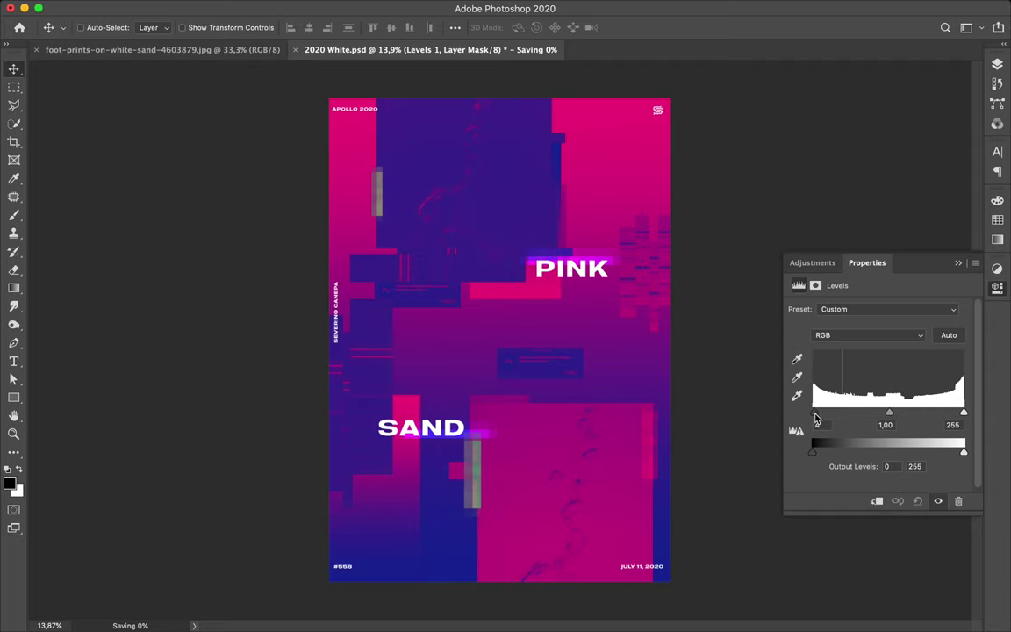
left_click(958, 501)
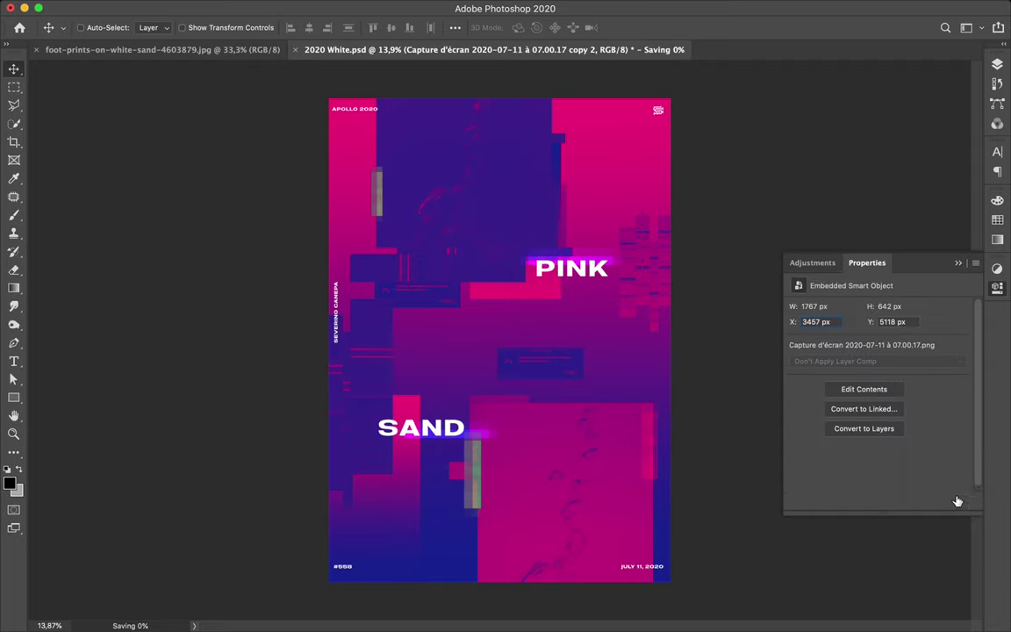
left_click(998, 68)
left_click(902, 602)
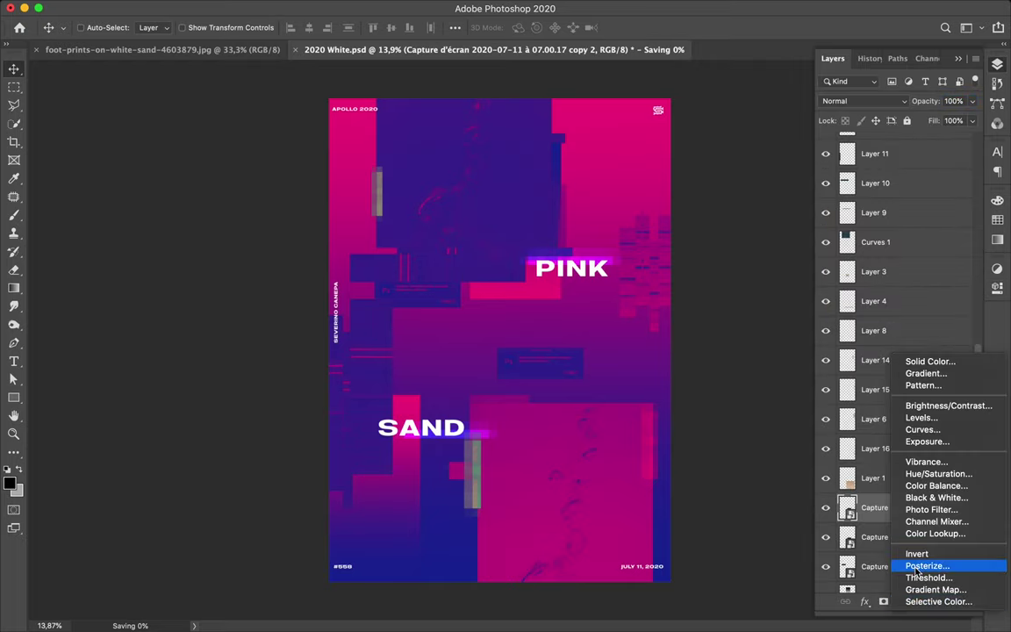
left_click(959, 430)
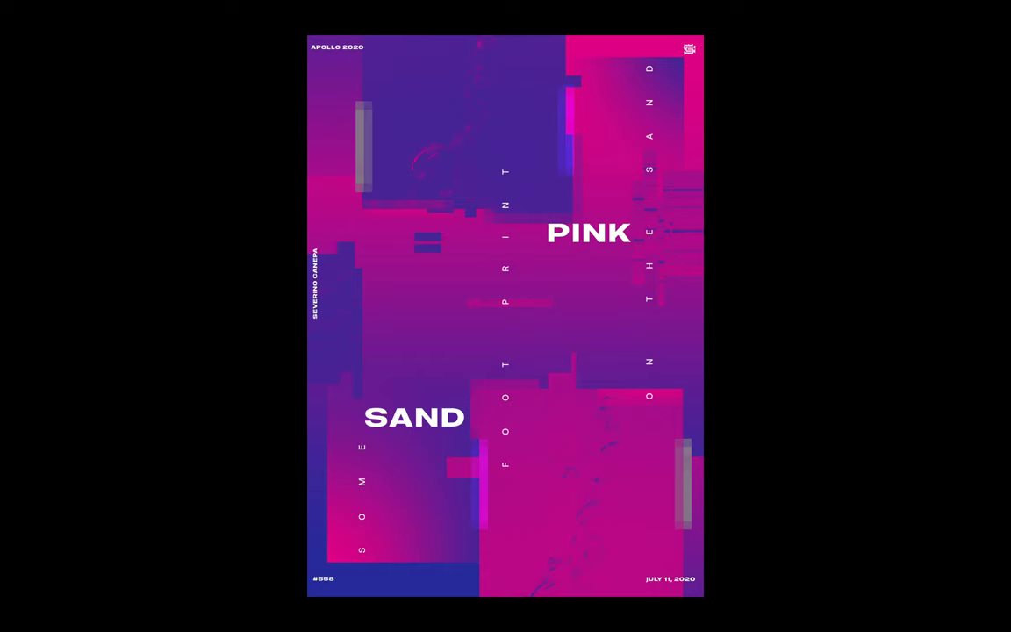